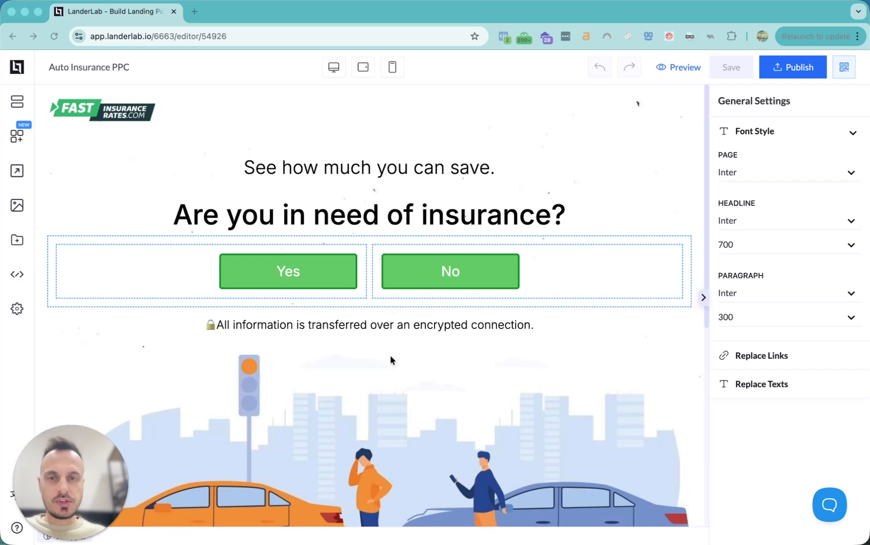
# Delete the 'Are you in need of insurance?' headline from the landing page
pyautogui.scroll(-7, 379, 360)
pyautogui.scroll(7, 380, 363)
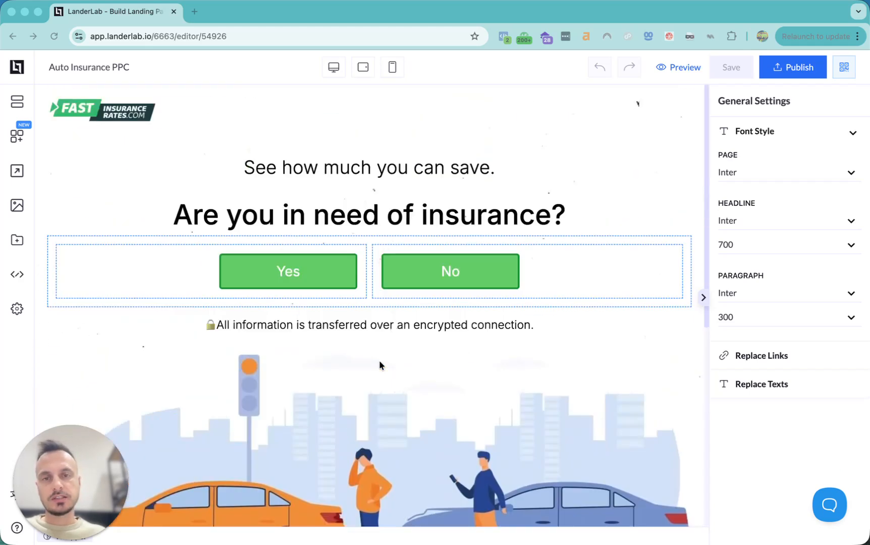
pyautogui.click(315, 221)
pyautogui.press('Delete')
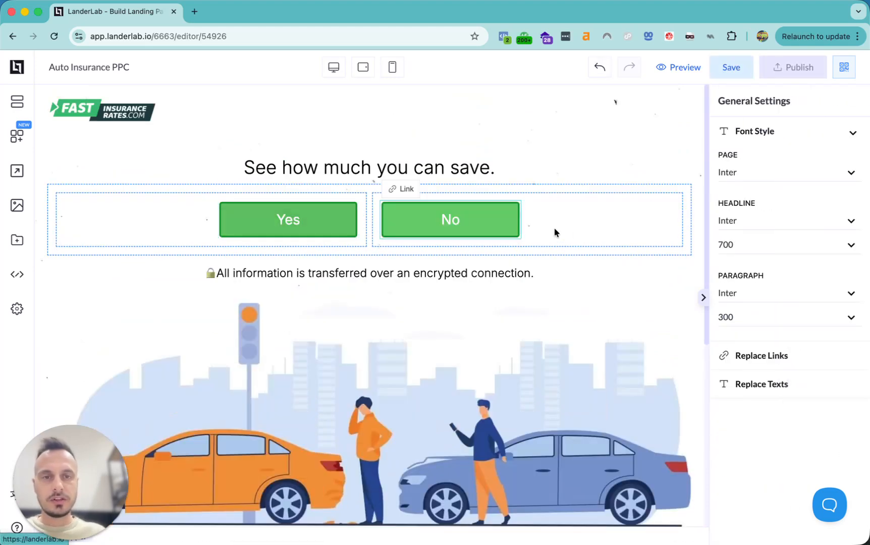
# Remove the whole Columns row holding the Yes and No buttons
pyautogui.click(595, 227)
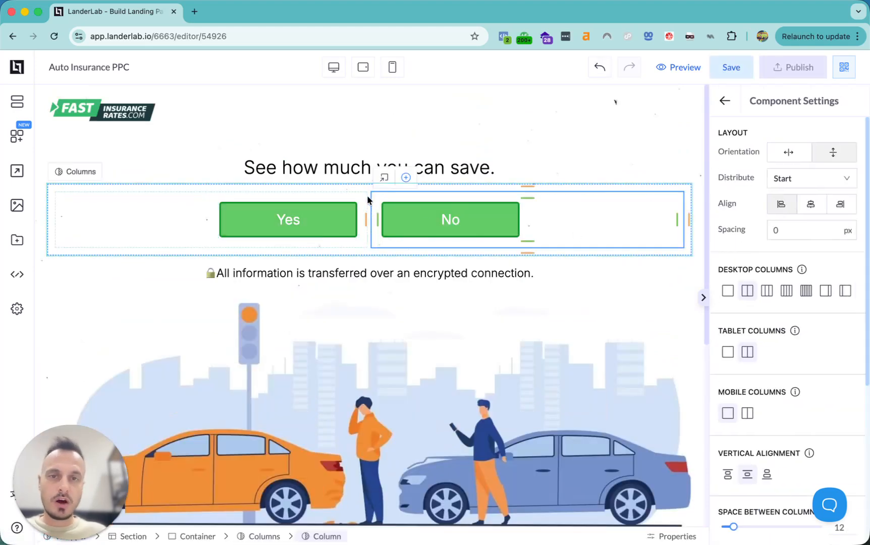
pyautogui.click(385, 178)
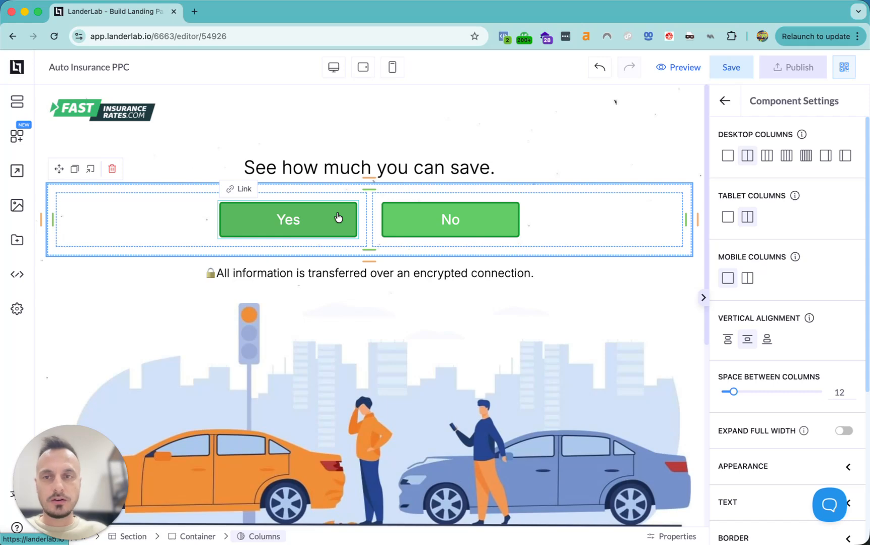
pyautogui.press('Delete')
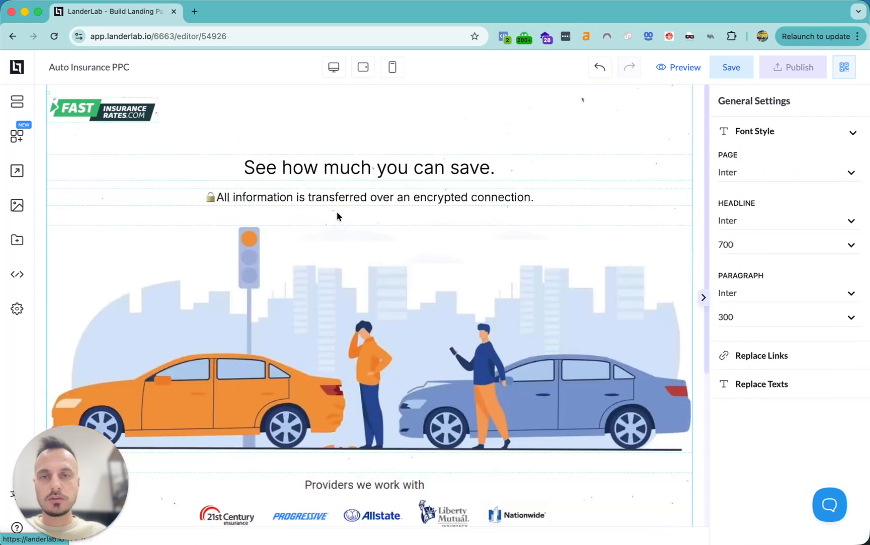
# Drop a Quiz element from Elements onto the top of the page and create it from scratch
pyautogui.click(15, 139)
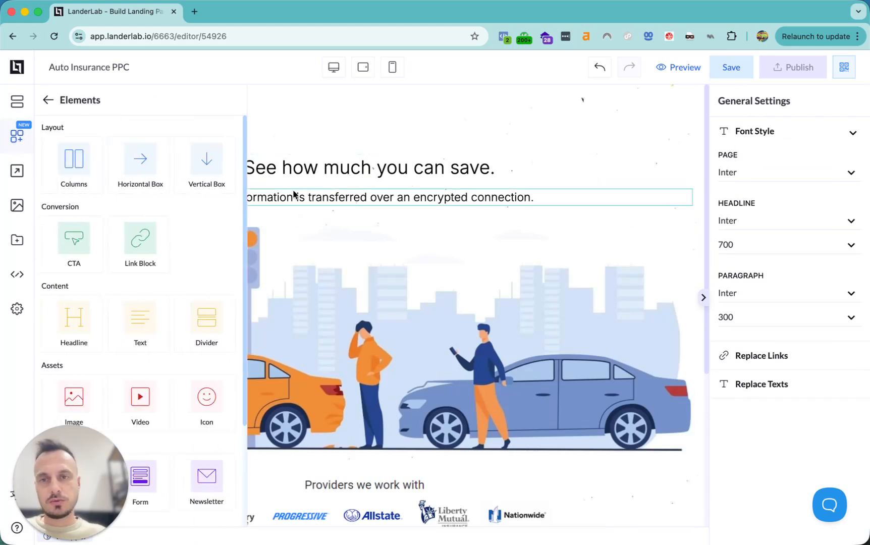
pyautogui.scroll(-3, 108, 302)
pyautogui.moveTo(73, 341); pyautogui.dragTo(373, 180)
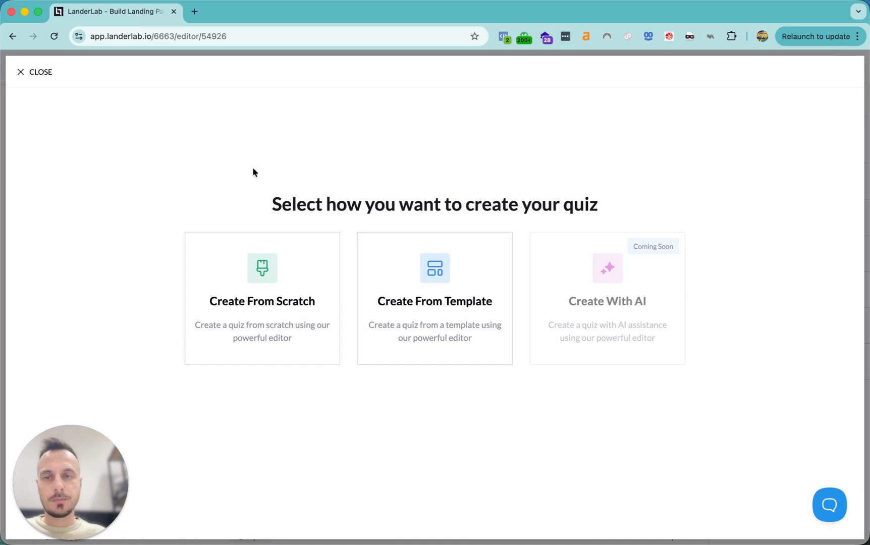
pyautogui.click(261, 297)
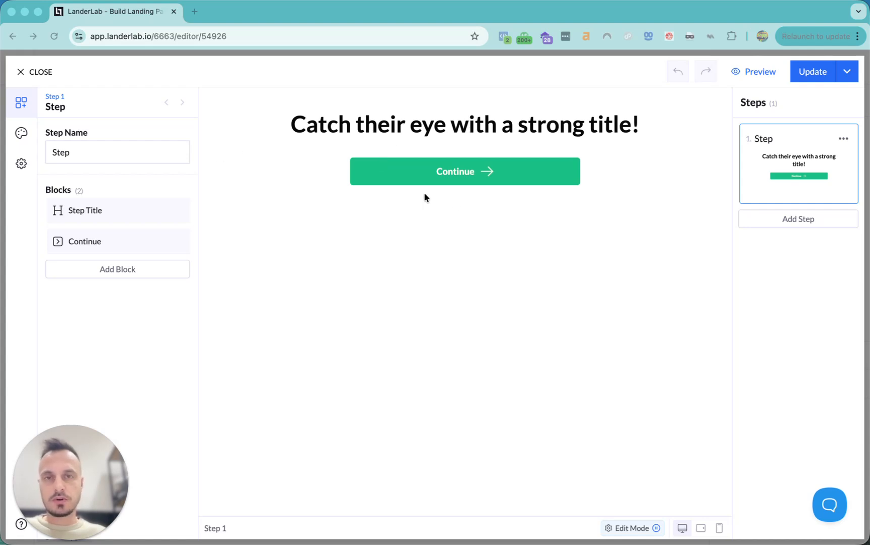
# Retitle the quiz step 'What is your current insurance carrier?' and add a Multiple Choice block
pyautogui.click(394, 117)
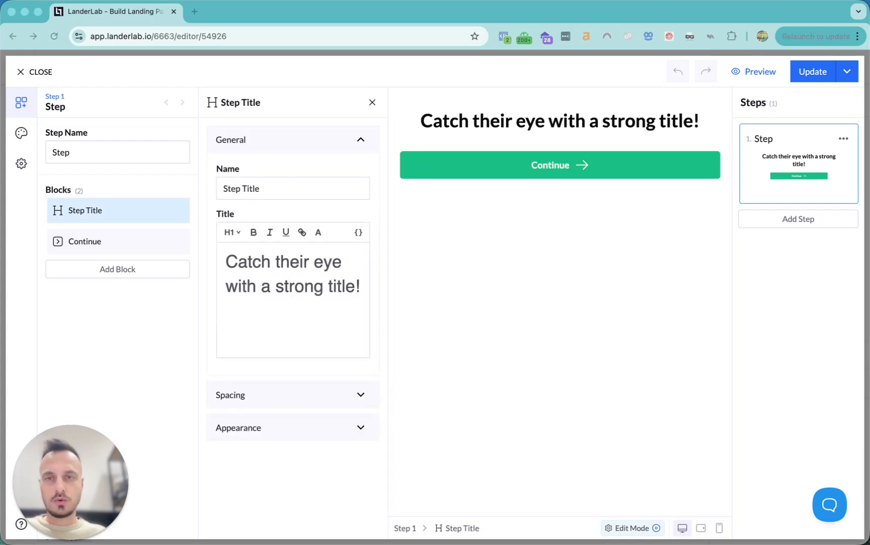
pyautogui.tripleClick(252, 292)
pyautogui.write('What is your current insurance carrier?')
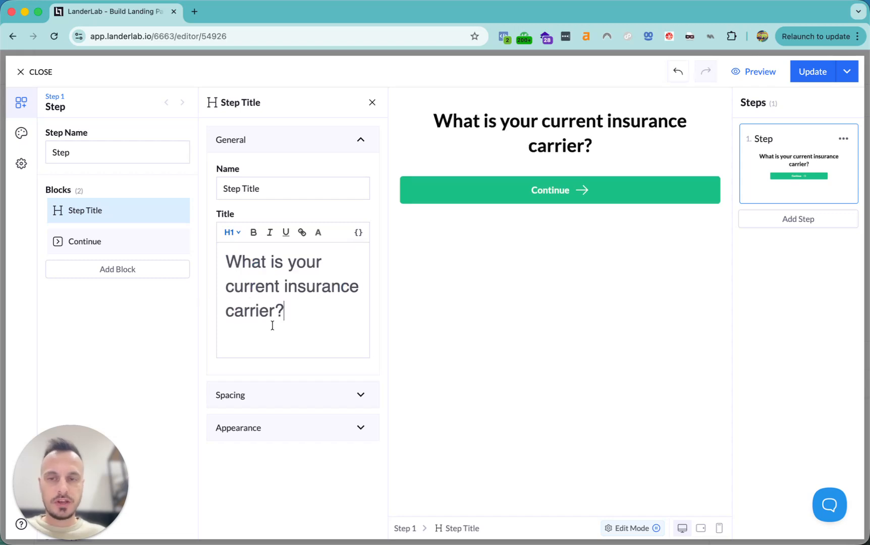
pyautogui.click(105, 270)
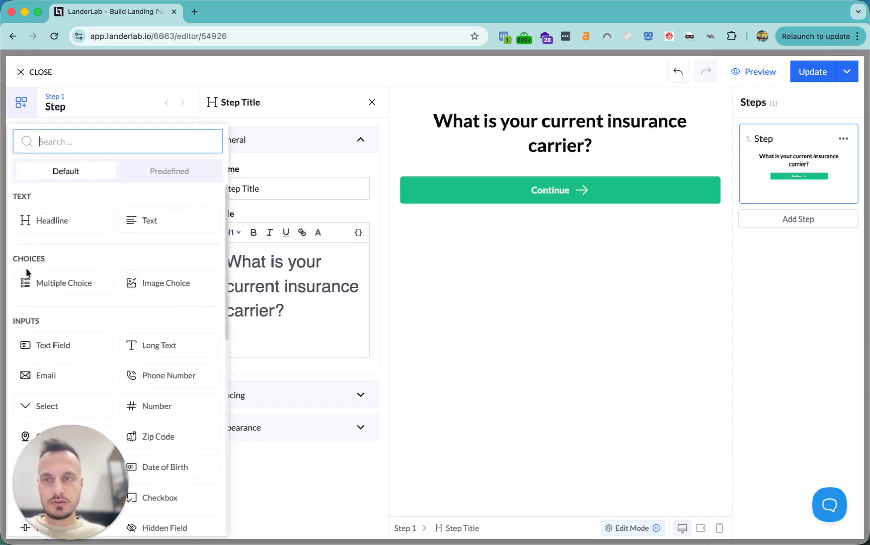
pyautogui.click(58, 287)
# Move the Multiple Choice block above Continue and relabel Option 1 as Allstate
pyautogui.moveTo(43, 274); pyautogui.dragTo(43, 242)
pyautogui.tripleClick(278, 295)
pyautogui.write('AllSt')
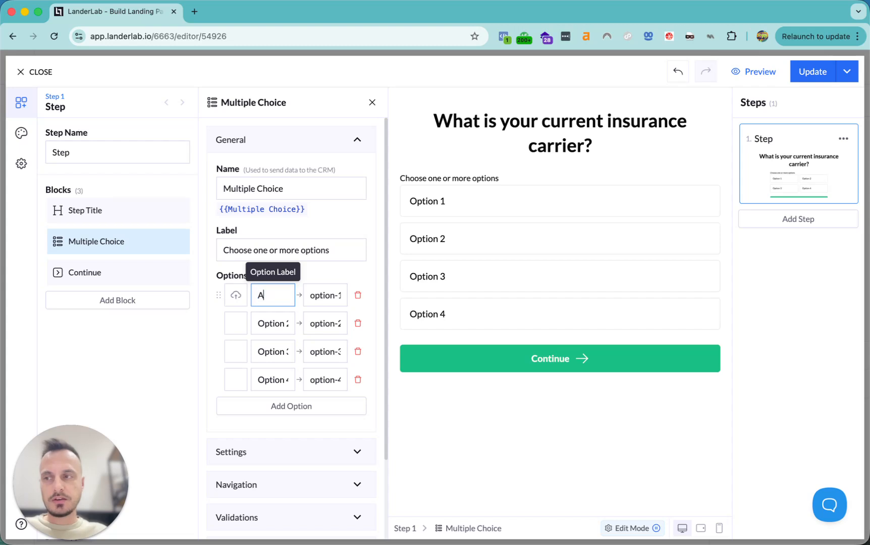
pyautogui.press('BackSpace')
pyautogui.press('BackSpace')
pyautogui.write('state')
# Relabel the second and third options Geico and State Farm
pyautogui.click(266, 320)
pyautogui.tripleClick(265, 320)
pyautogui.write('Geico')
pyautogui.click(272, 354)
pyautogui.write('State')
pyautogui.doubleClick(271, 353)
pyautogui.write('State Farm')
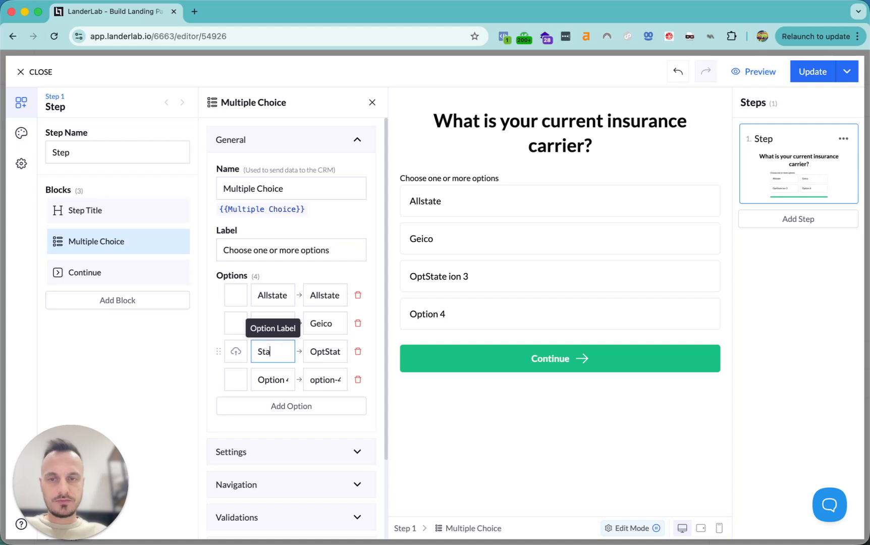
pyautogui.tripleClick(281, 379)
# Label the fourth option Other and show options one per row in Outline Ghost style
pyautogui.write('Other')
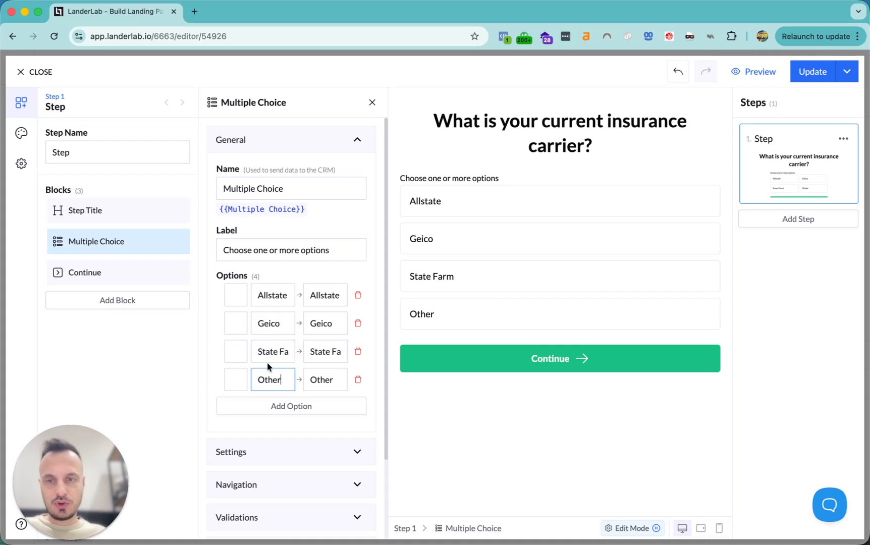
pyautogui.scroll(-2, 267, 363)
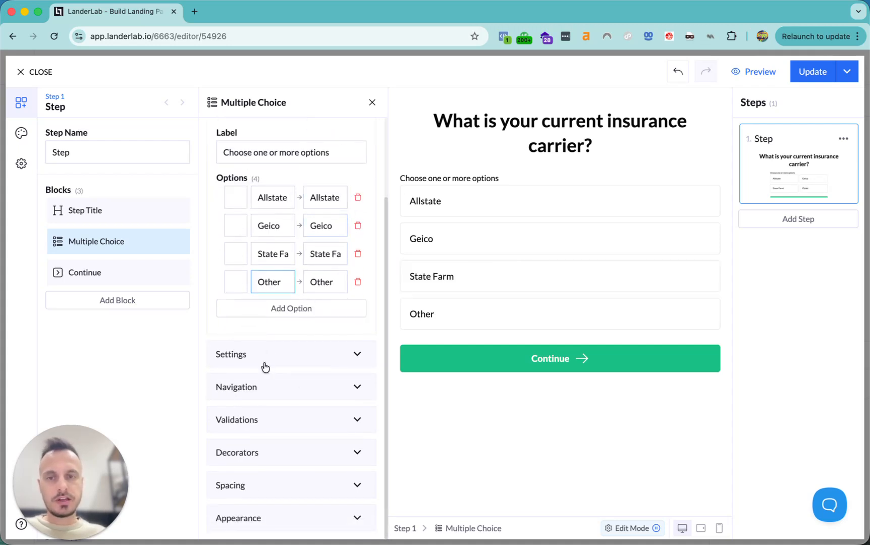
pyautogui.click(267, 519)
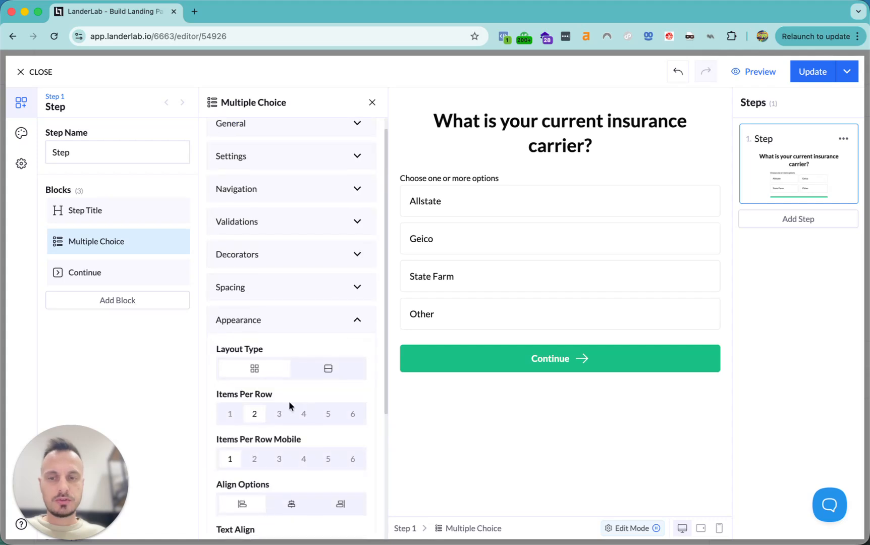
pyautogui.click(224, 414)
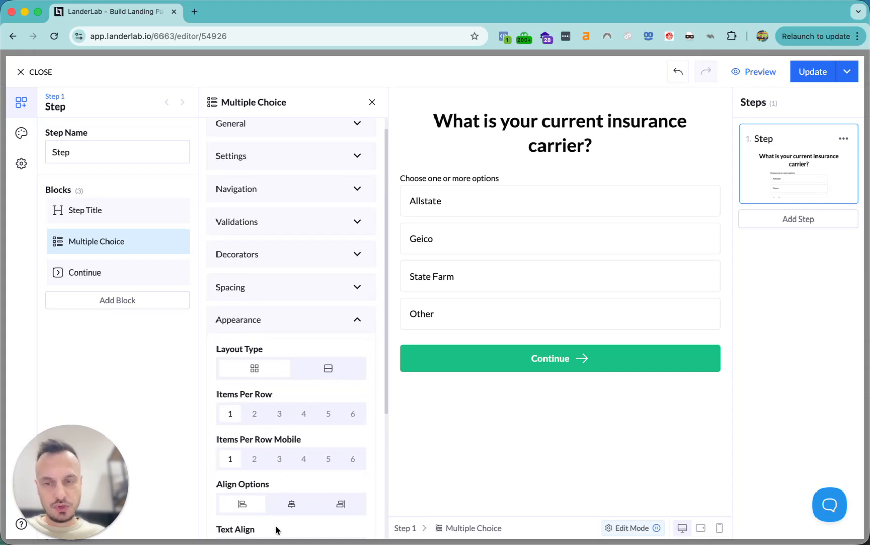
pyautogui.scroll(-4, 329, 356)
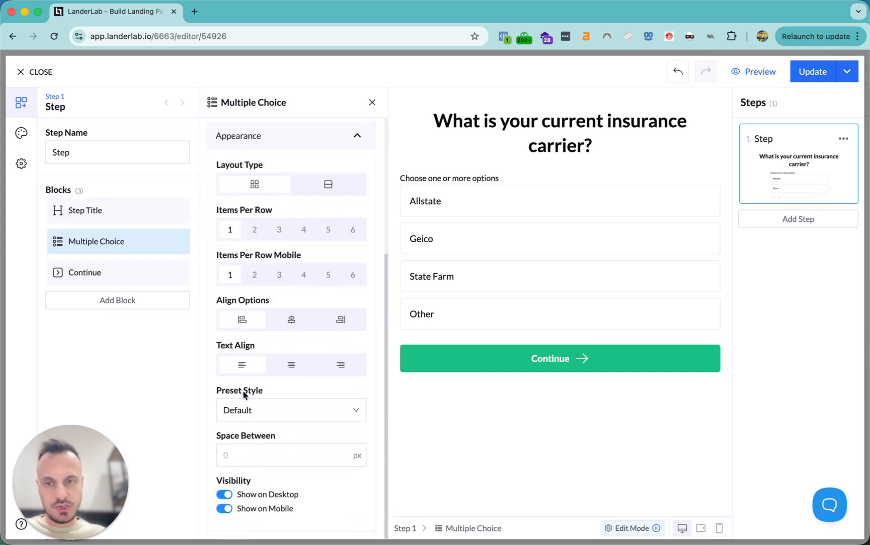
pyautogui.click(273, 415)
pyautogui.click(262, 313)
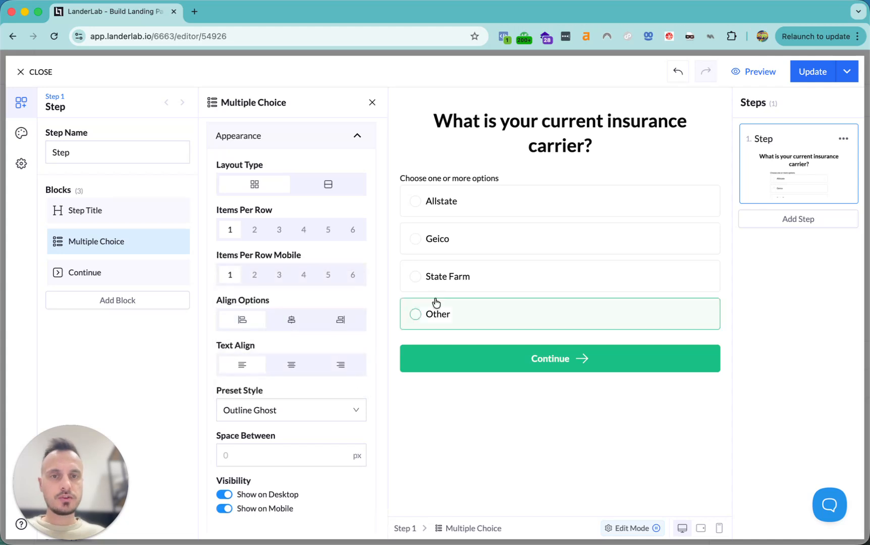
# Clear the 'Choose one or more options' label above the choices
pyautogui.scroll(4, 328, 313)
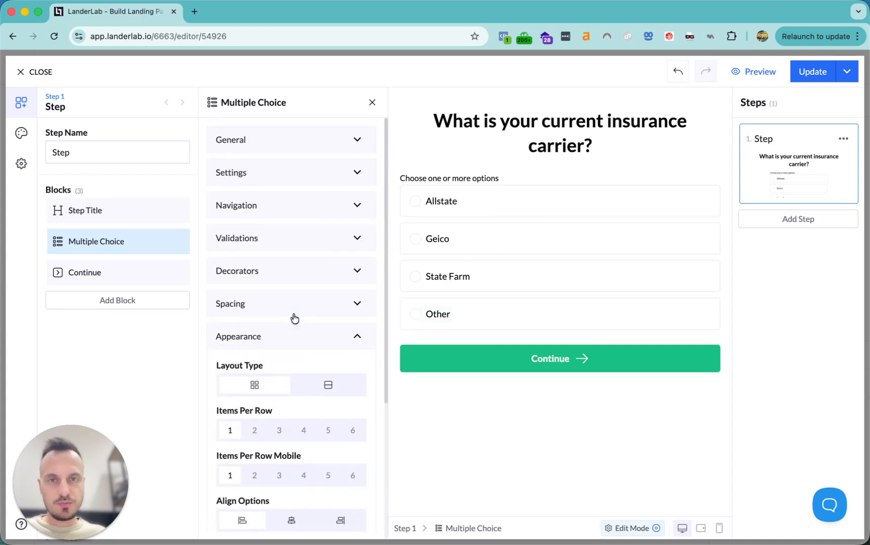
pyautogui.click(246, 169)
pyautogui.click(254, 137)
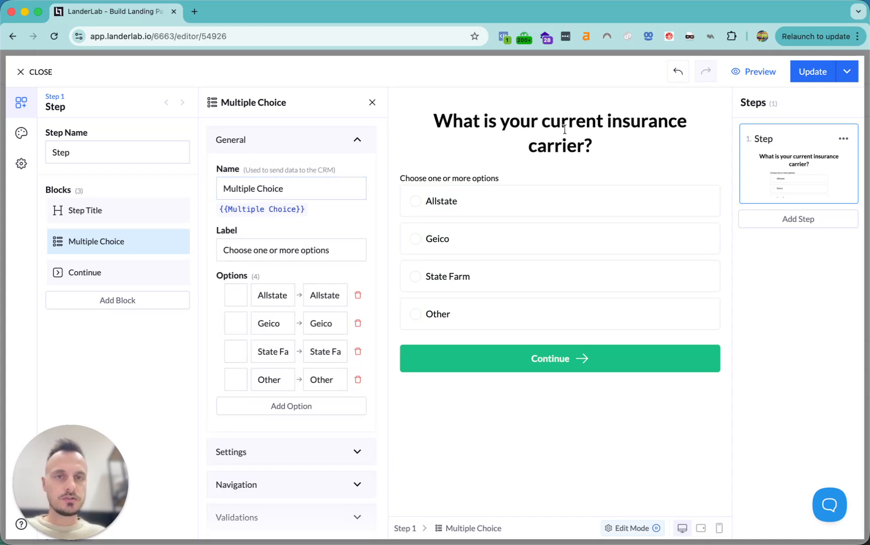
pyautogui.click(306, 251)
pyautogui.press('super+a')
pyautogui.press('BackSpace')
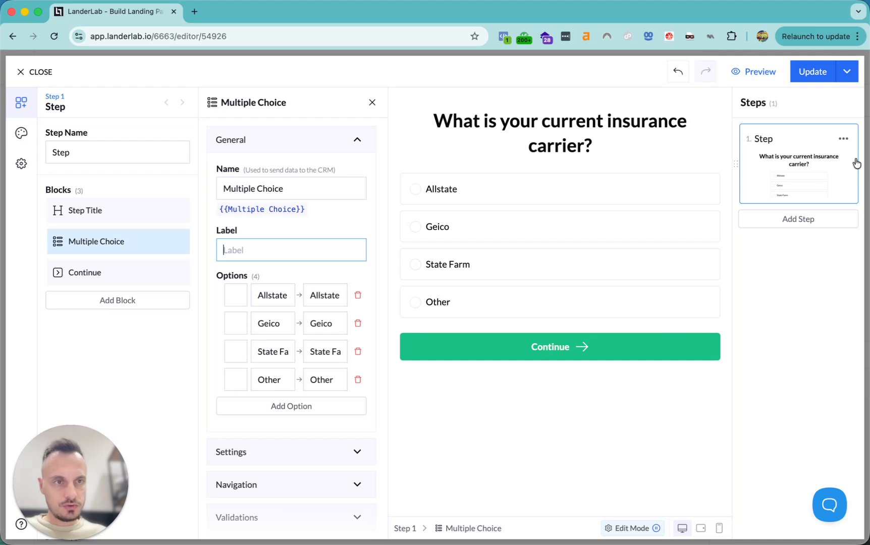
# Duplicate the first step and retitle the copy 'Are you a homeowner?'
pyautogui.click(843, 138)
pyautogui.click(814, 164)
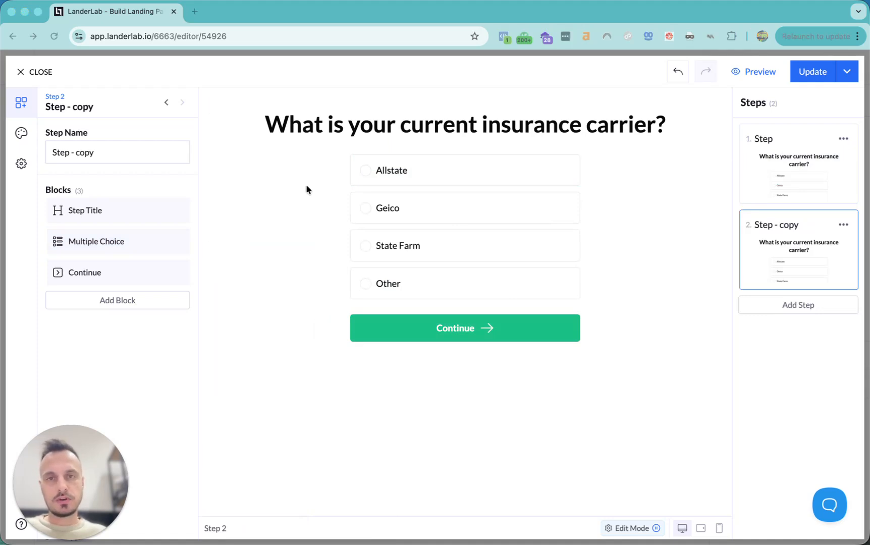
pyautogui.click(362, 128)
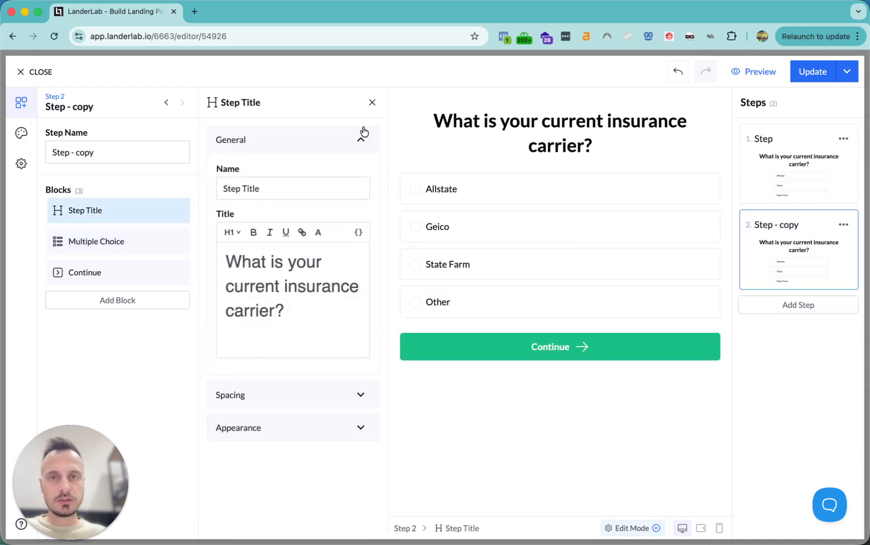
pyautogui.tripleClick(287, 294)
pyautogui.write('Ar')
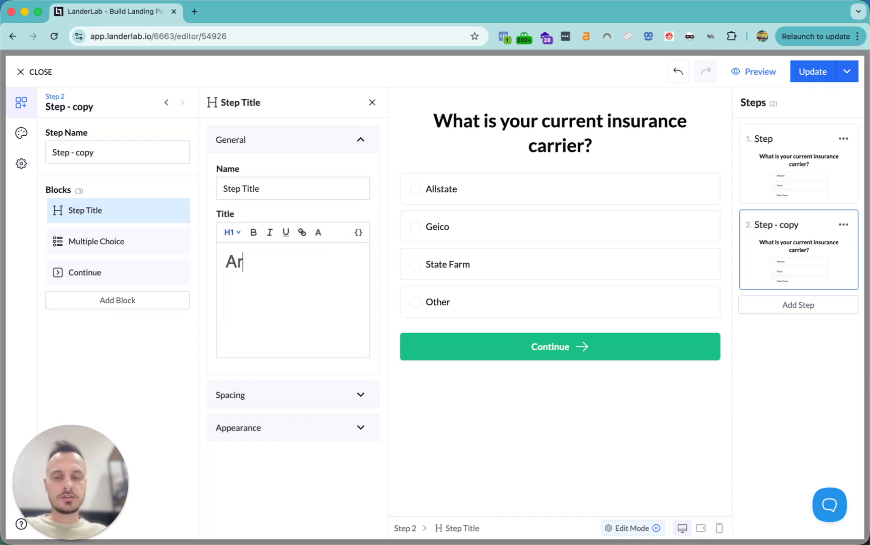
pyautogui.write('e you')
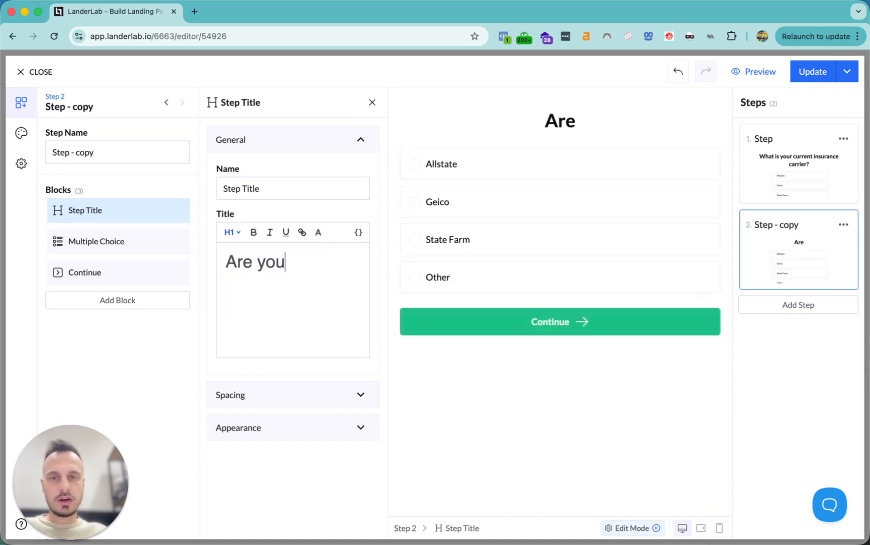
pyautogui.write(' a hom')
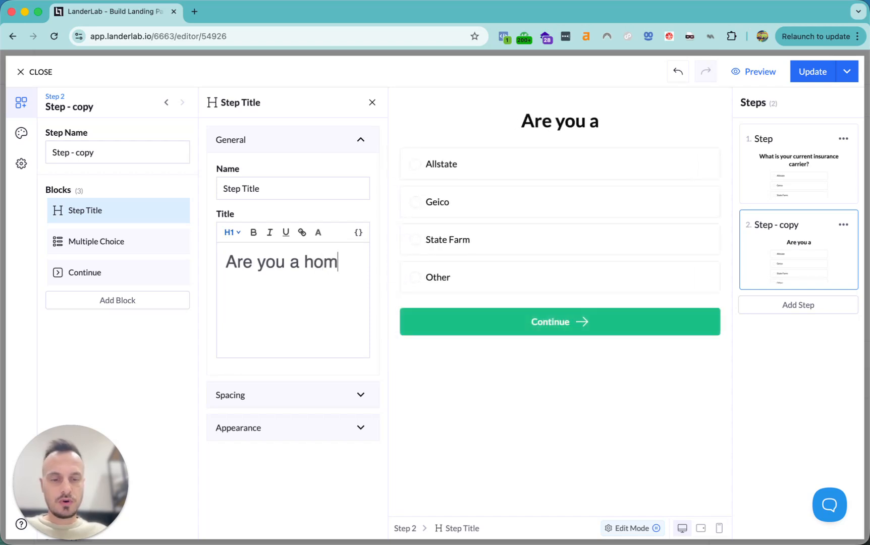
pyautogui.write('eowner')
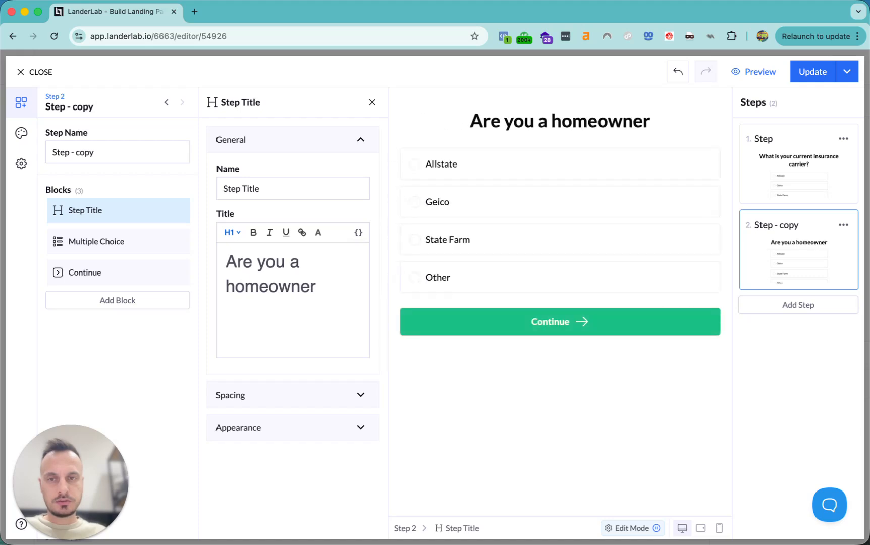
pyautogui.write('?')
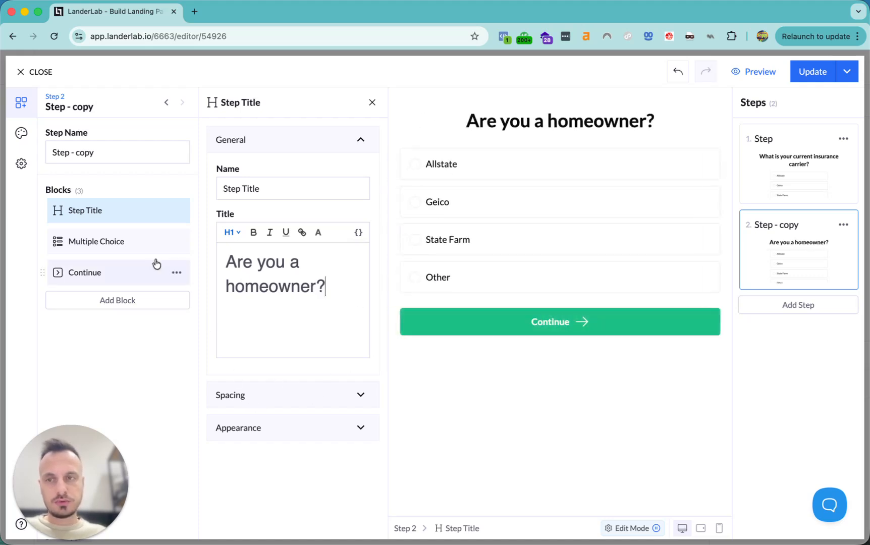
# Rename the copied multiple-choice question to homeowner
pyautogui.click(112, 240)
pyautogui.tripleClick(292, 189)
pyautogui.write('h')
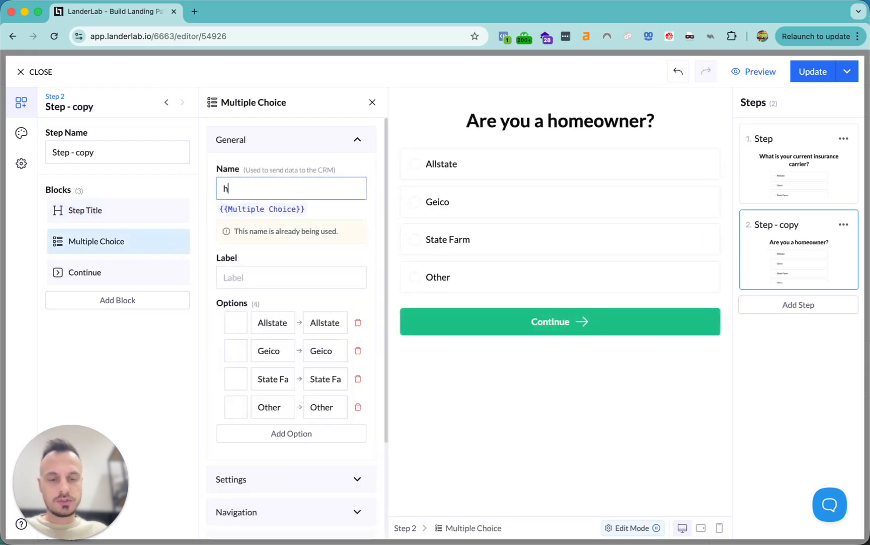
pyautogui.write('omeonwe')
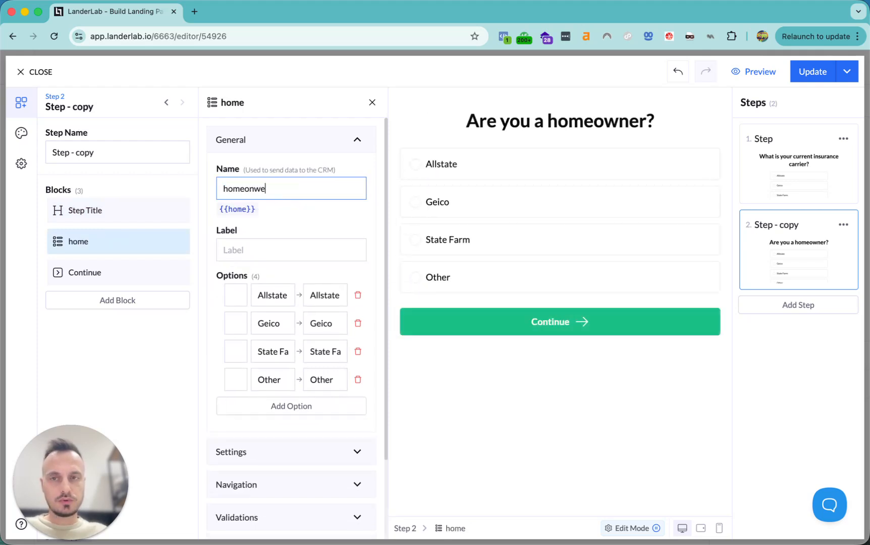
pyautogui.press('BackSpace')
pyautogui.press('BackSpace')
pyautogui.press('BackSpace')
pyautogui.write('wner')
# Relabel the answers Yes and No and delete the State Farm and Other answers
pyautogui.doubleClick(272, 295)
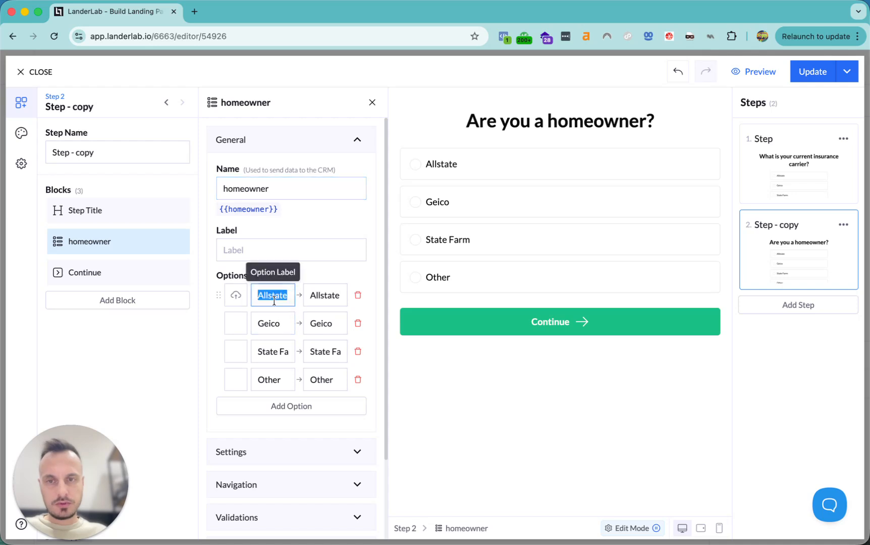
pyautogui.write('Yes')
pyautogui.doubleClick(269, 323)
pyautogui.write('No')
pyautogui.click(358, 353)
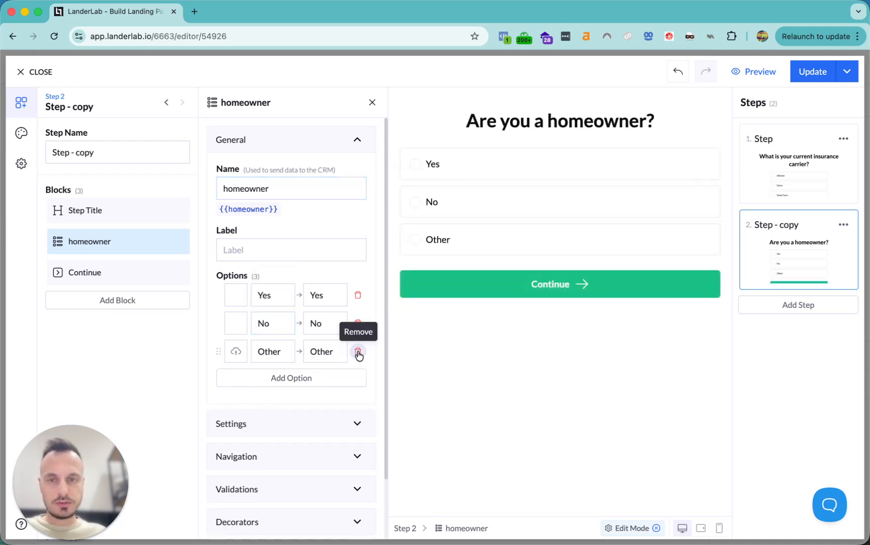
pyautogui.click(358, 353)
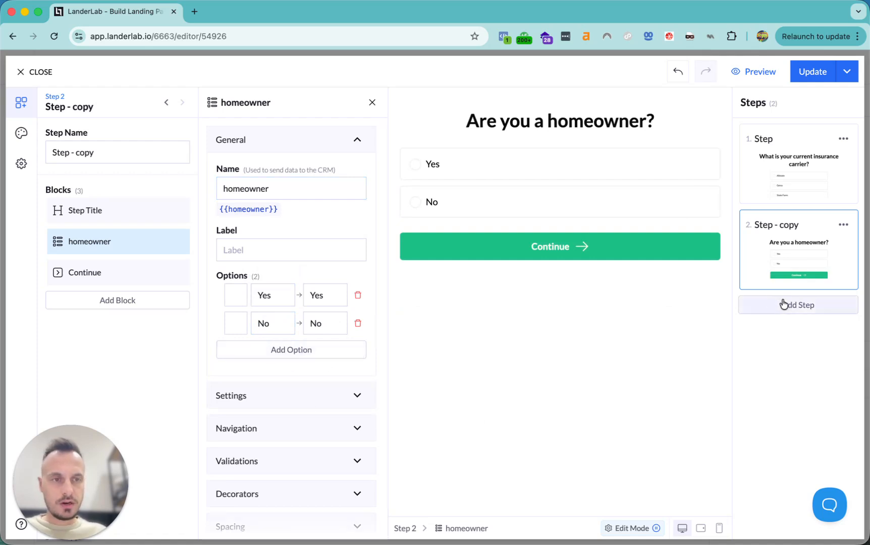
# Add a third step and rename Step 2 to homeowner
pyautogui.click(781, 305)
pyautogui.click(793, 225)
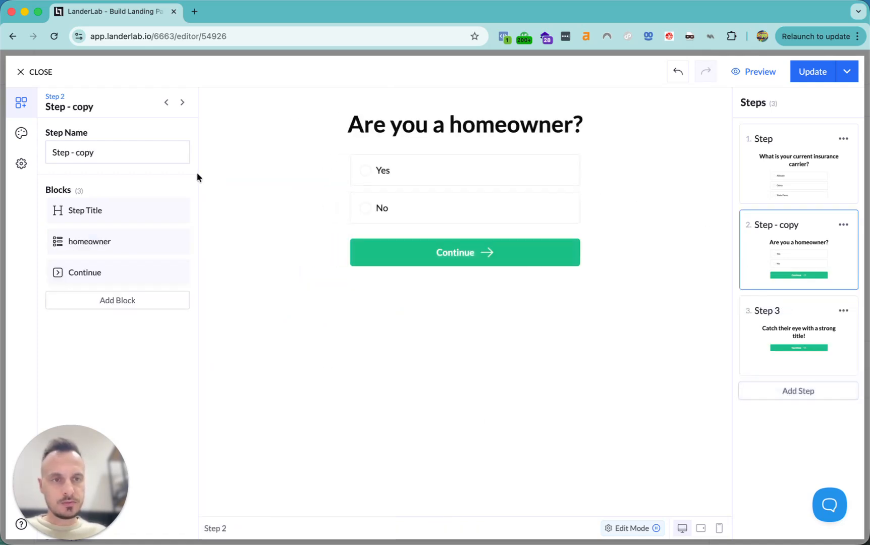
pyautogui.tripleClick(99, 147)
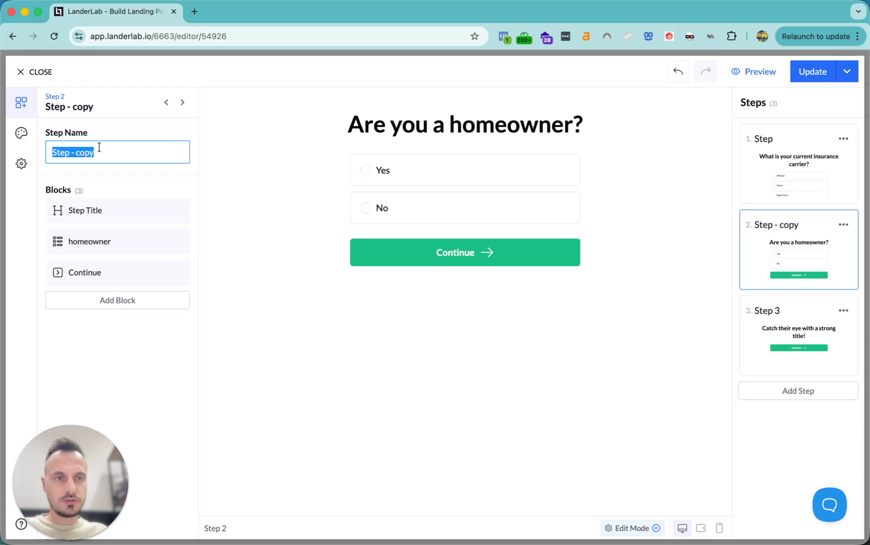
pyautogui.write('homeo')
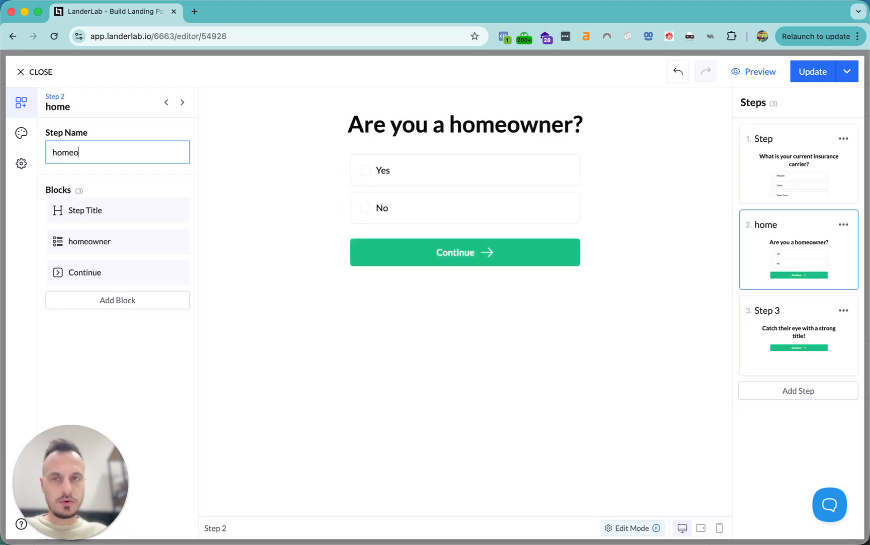
pyautogui.write('wner')
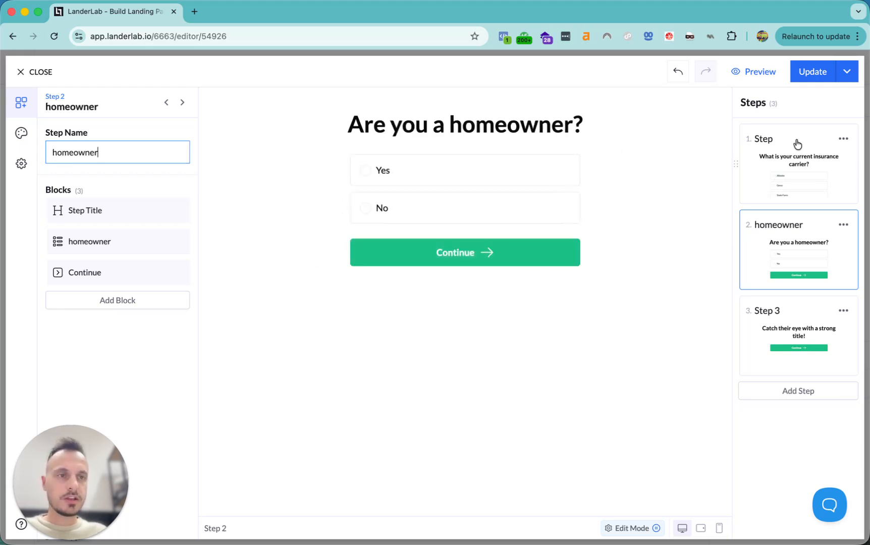
# Rename Step 1 to carrier
pyautogui.click(786, 156)
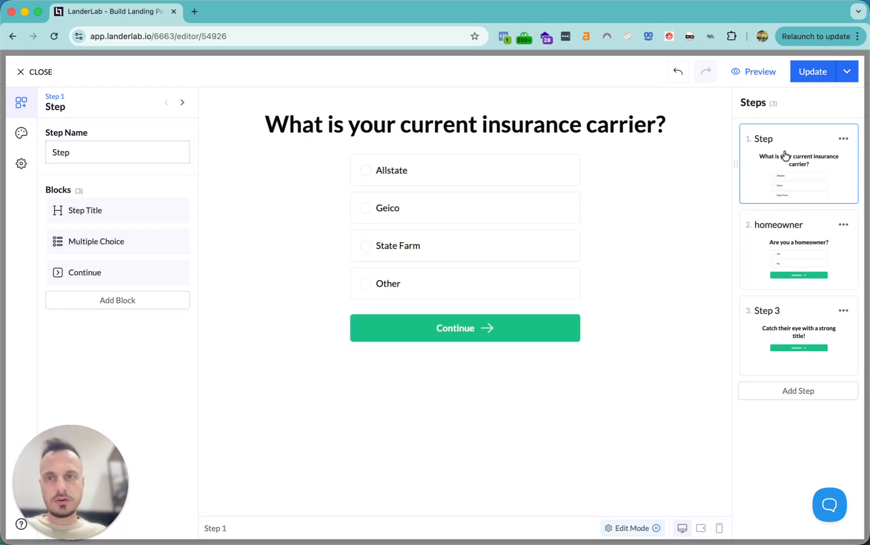
pyautogui.click(125, 151)
pyautogui.doubleClick(125, 152)
pyautogui.write('insura')
pyautogui.write('nce')
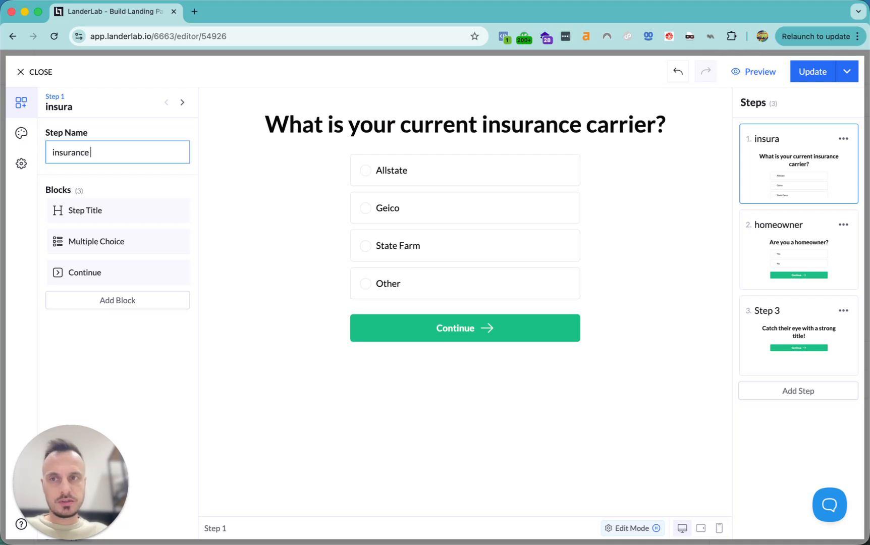
pyautogui.press('super+a')
pyautogui.write('car')
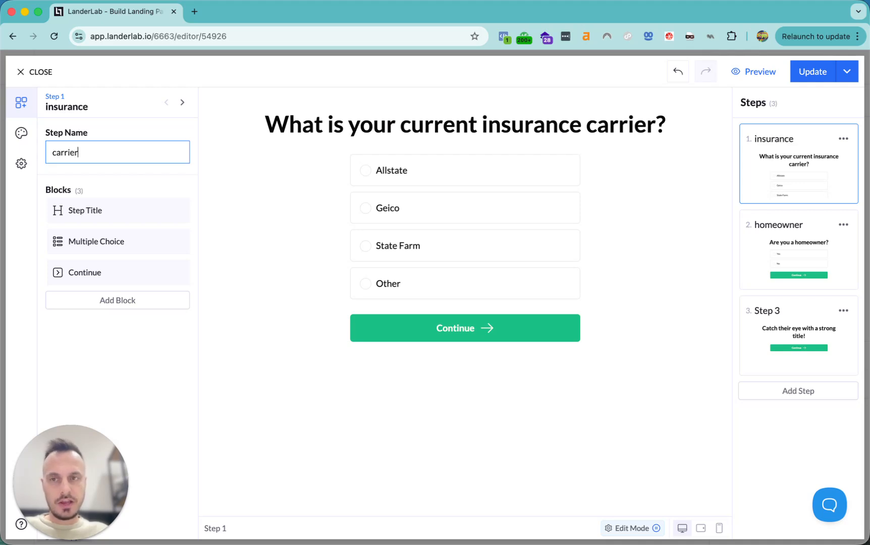
# Name the carrier question's multiple-choice field carrier
pyautogui.click(91, 241)
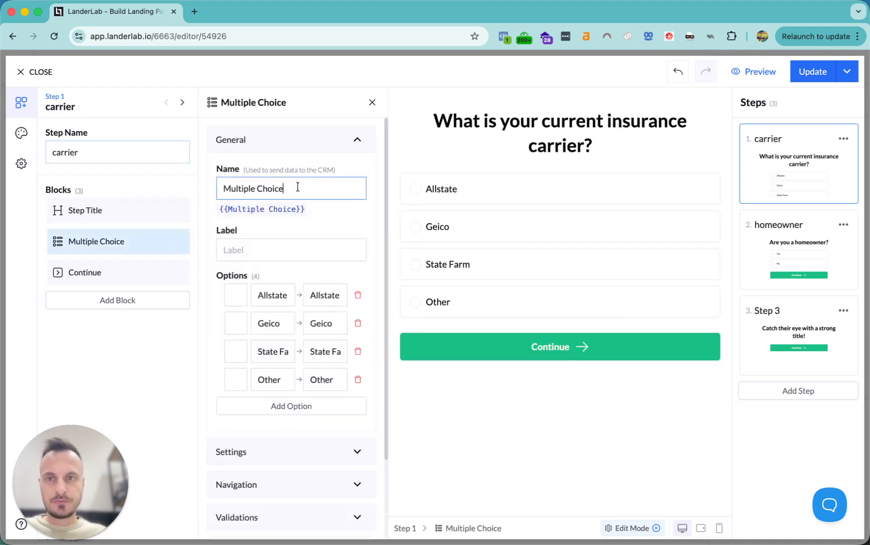
pyautogui.press('super+a')
pyautogui.write('c')
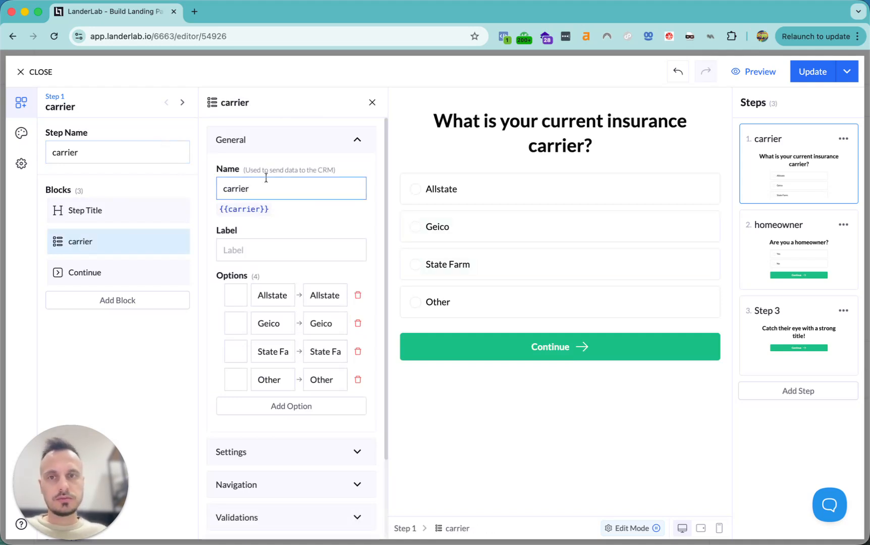
pyautogui.moveTo(257, 169); pyautogui.dragTo(333, 173)
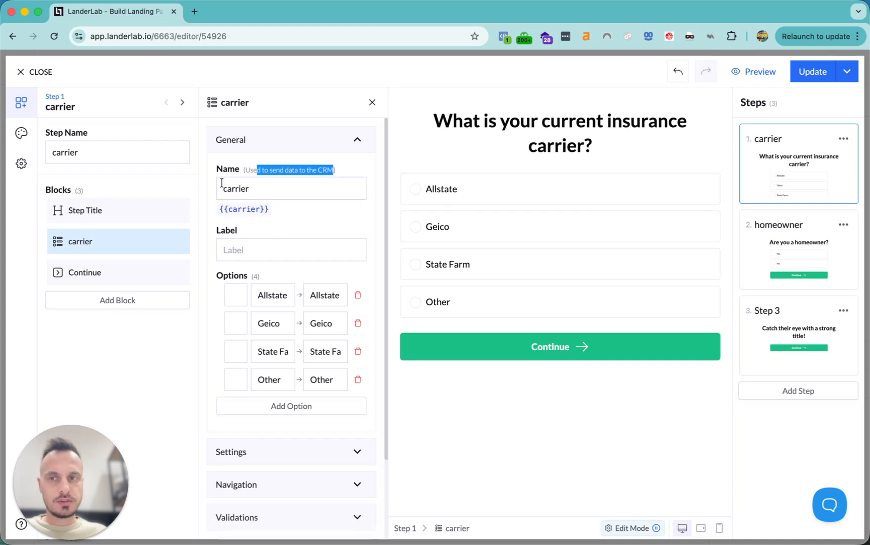
# Check the homeowner question's name and CRM note, then move to Step 3
pyautogui.click(791, 250)
pyautogui.click(111, 242)
pyautogui.moveTo(273, 188); pyautogui.dragTo(312, 175)
pyautogui.click(338, 169)
pyautogui.moveTo(244, 170); pyautogui.dragTo(265, 173)
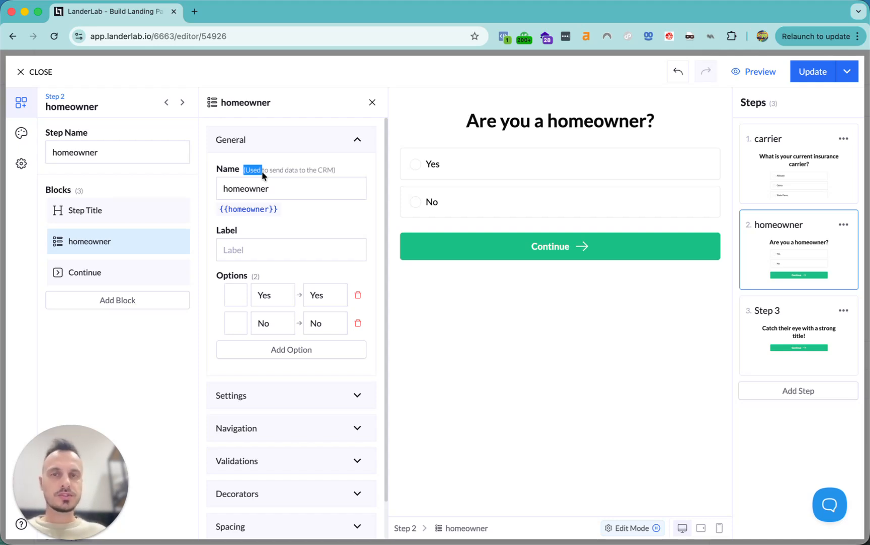
pyautogui.click(340, 167)
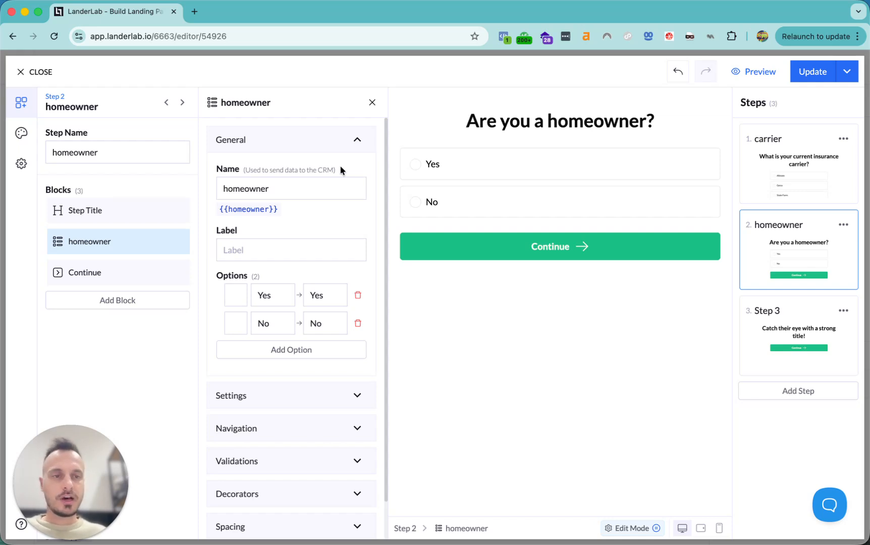
pyautogui.click(785, 309)
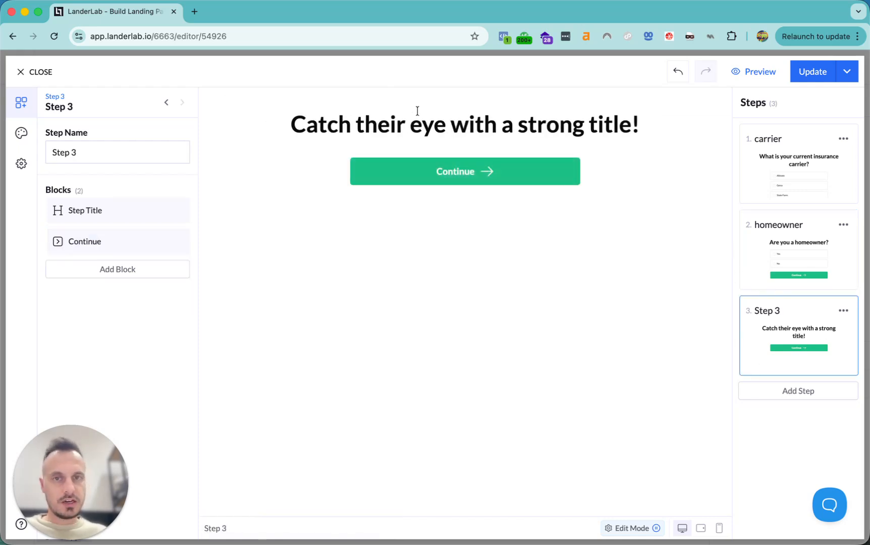
# Replace Step 3's Continue button with a Loader block
pyautogui.click(396, 122)
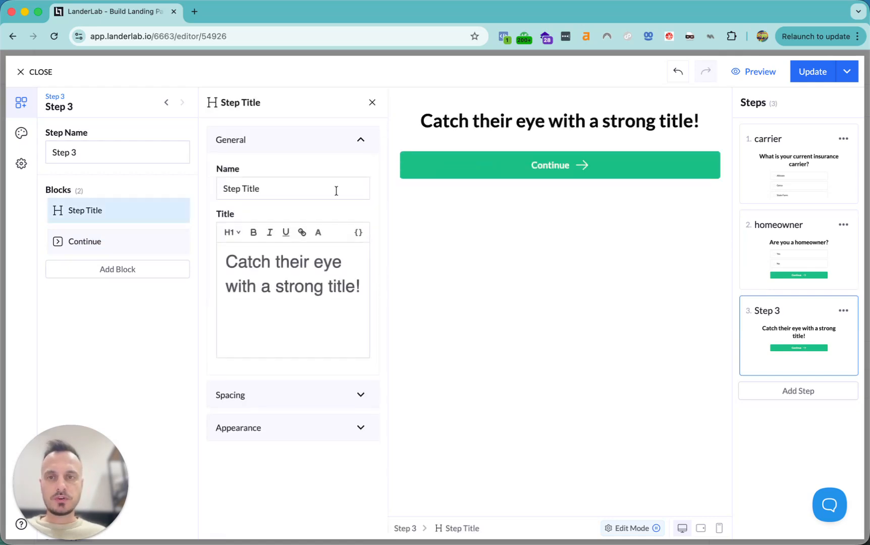
pyautogui.click(176, 245)
pyautogui.click(146, 321)
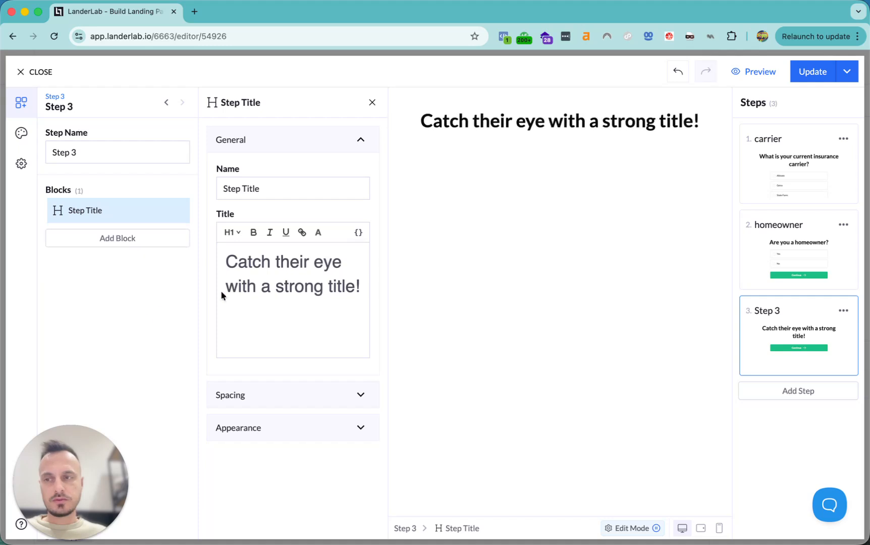
pyautogui.click(132, 244)
pyautogui.write('loade')
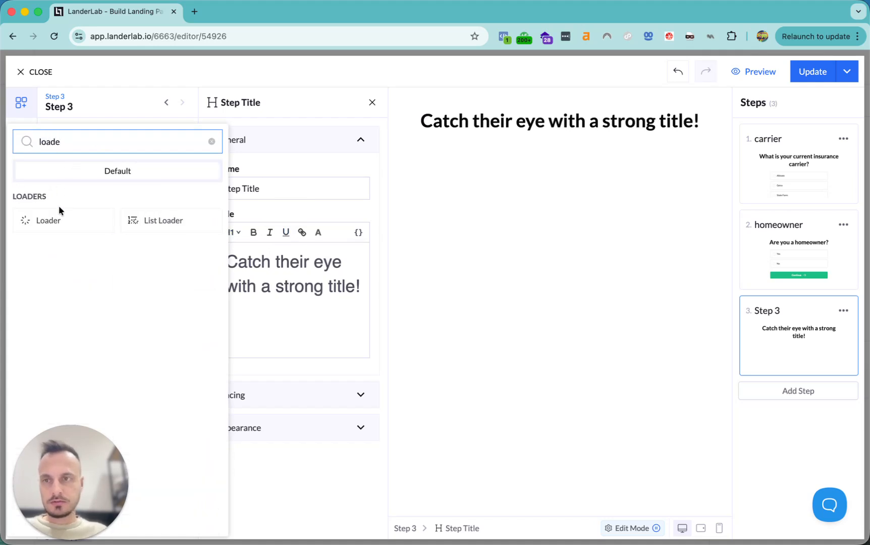
pyautogui.click(55, 220)
# Retitle Step 3 'Checking your answers'
pyautogui.click(124, 211)
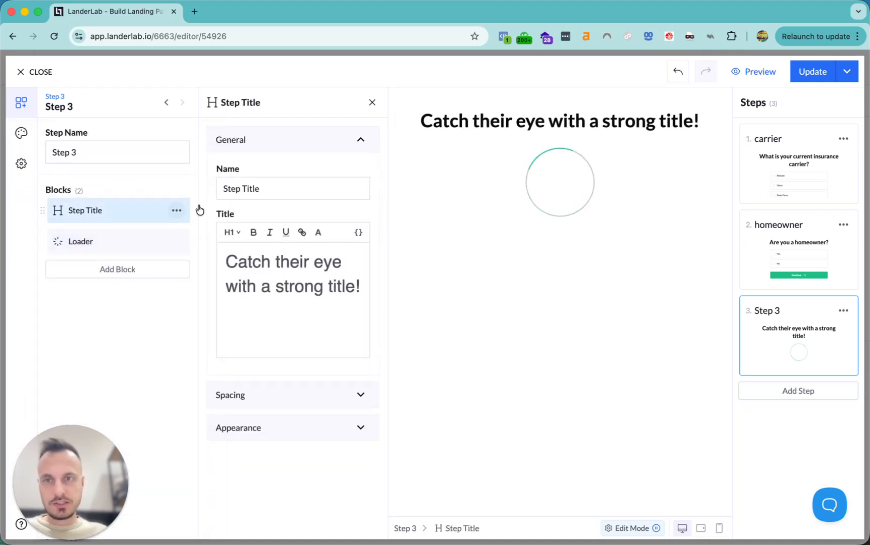
pyautogui.tripleClick(296, 312)
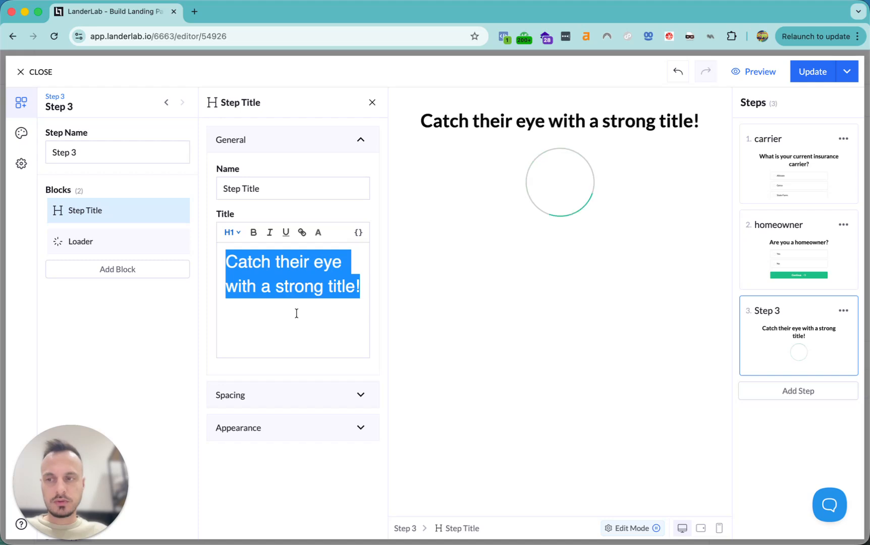
pyautogui.write('Checking your answer')
pyautogui.press('BackSpace')
pyautogui.press('BackSpace')
pyautogui.write('wers')
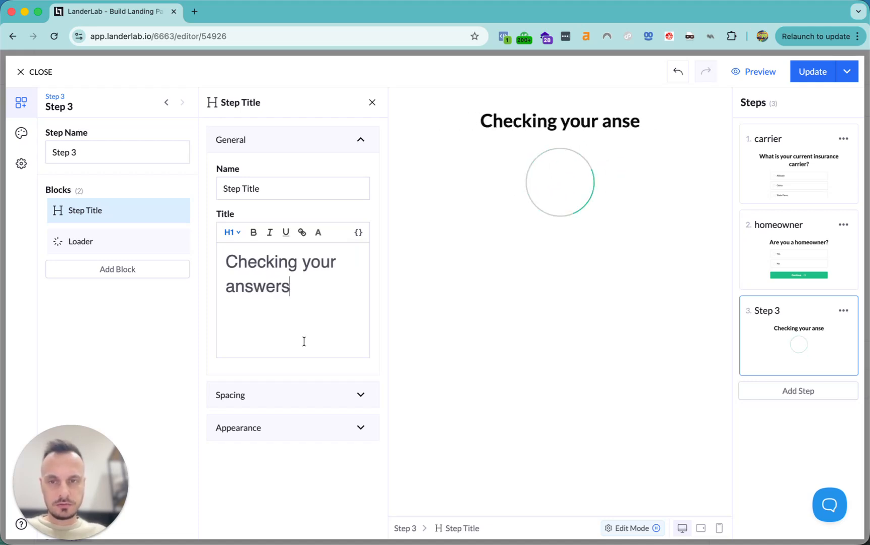
# Set the loader duration to 3 seconds and add a fourth step
pyautogui.click(87, 244)
pyautogui.click(247, 234)
pyautogui.moveTo(239, 234); pyautogui.dragTo(217, 235)
pyautogui.write('3')
pyautogui.click(331, 276)
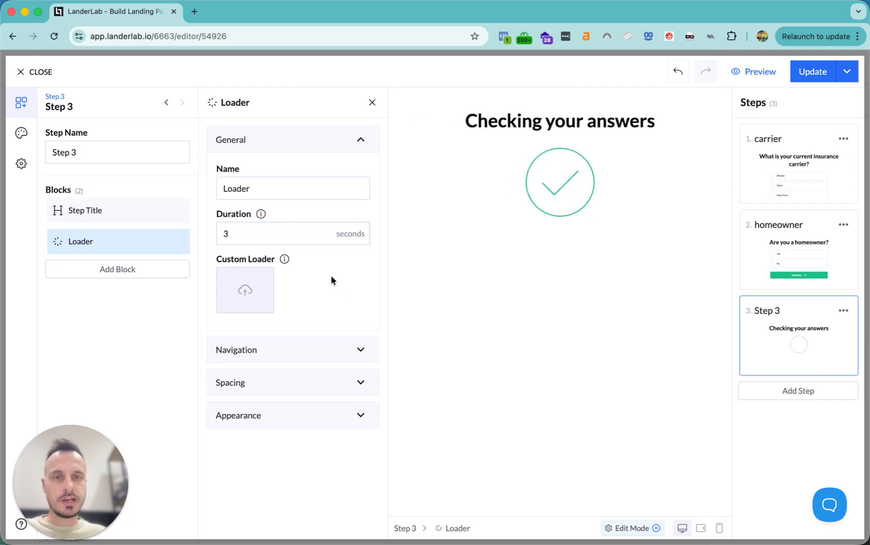
pyautogui.click(810, 393)
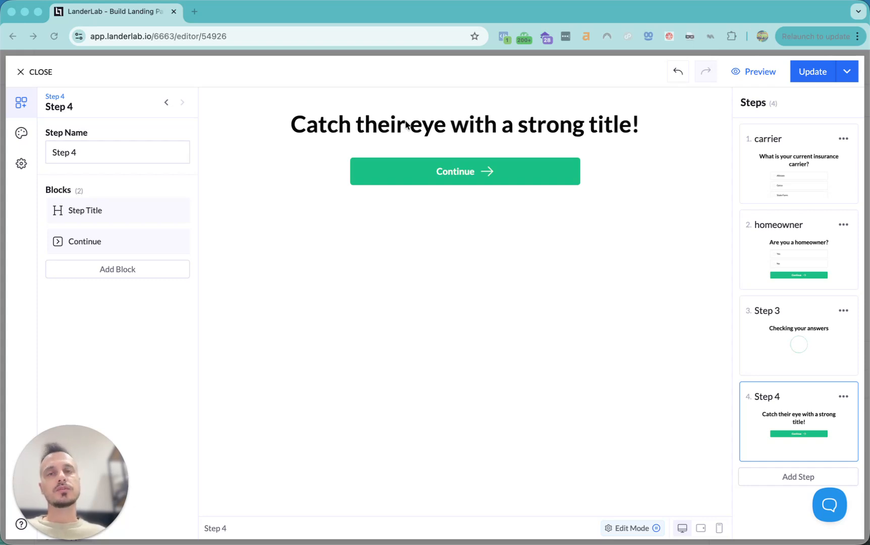
# Retitle Step 4 '✅ Congratulations!'
pyautogui.click(426, 129)
pyautogui.click(287, 287)
pyautogui.press('super+a')
pyautogui.write('✅ Congratulations!')
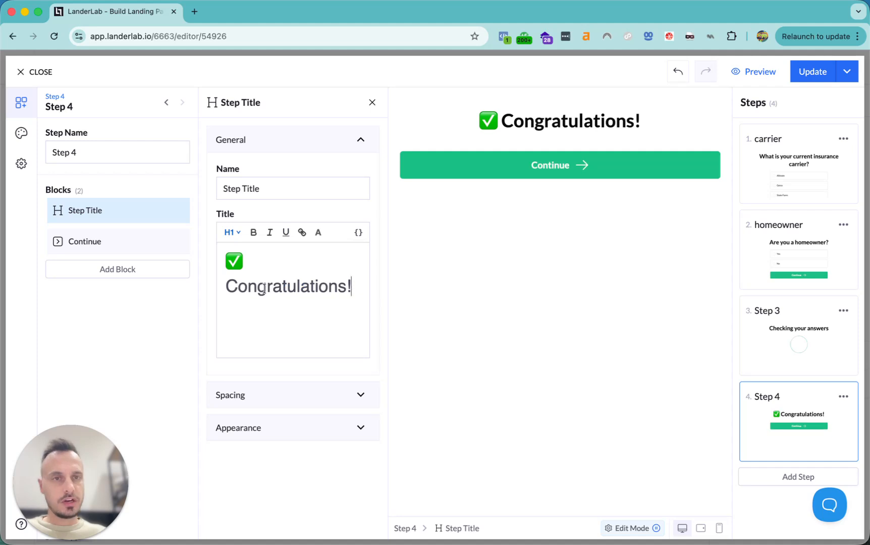
pyautogui.press('super+Tab')
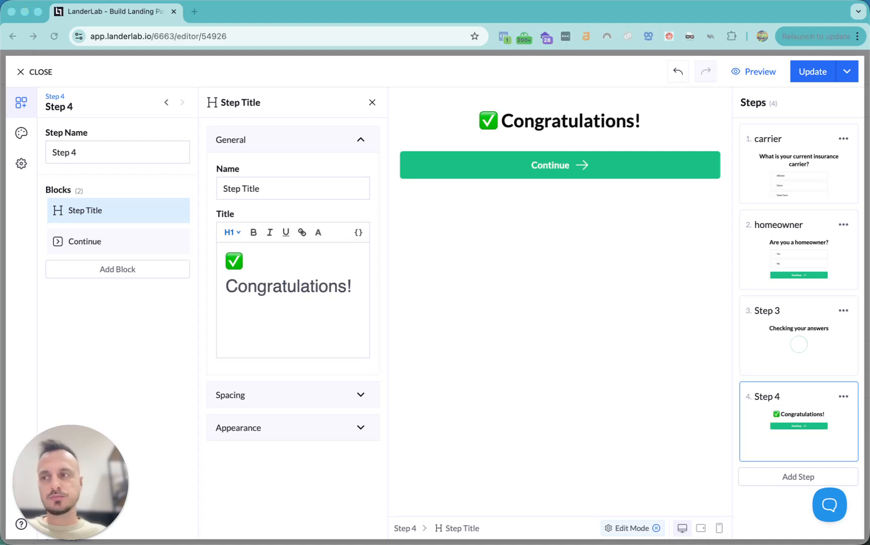
pyautogui.click(116, 330)
# Add a text block above Continue holding the two-line 40% OFF auto insurance offer
pyautogui.click(127, 270)
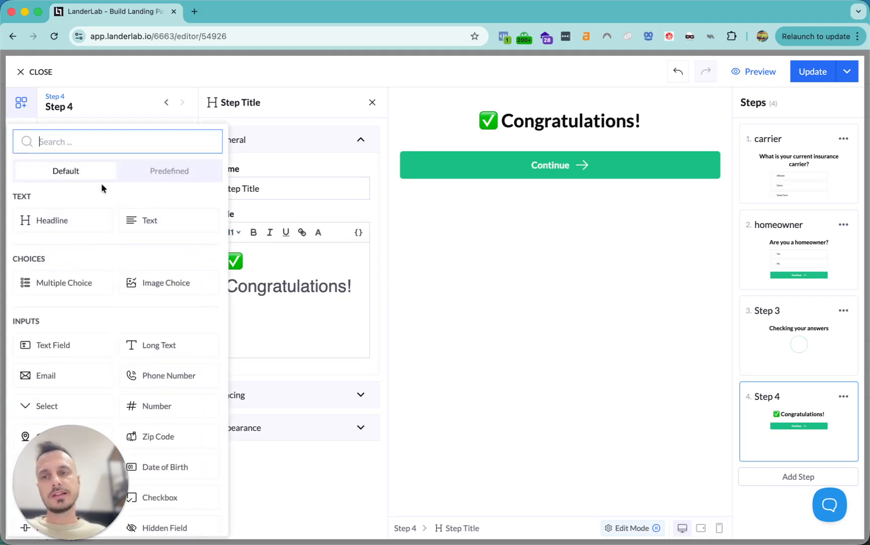
pyautogui.click(157, 224)
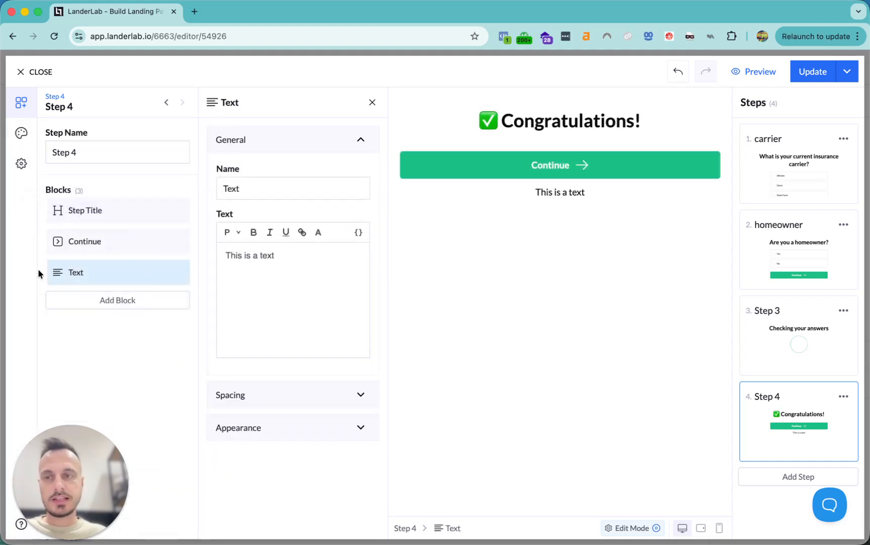
pyautogui.moveTo(41, 271); pyautogui.dragTo(44, 239)
pyautogui.click(279, 297)
pyautogui.press('cmd+a')
pyautogui.write('You qualify for up to 40% OFF your auto insurance now. Call now to get your quote!')
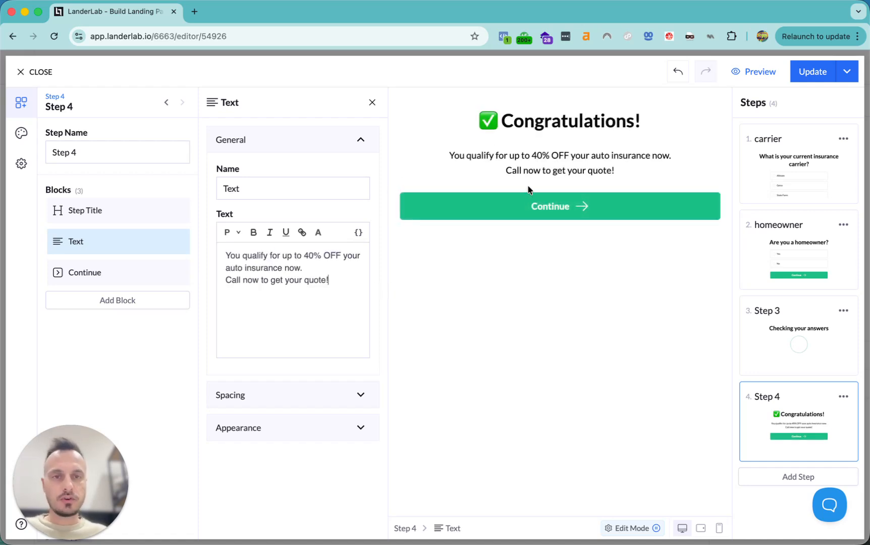
pyautogui.moveTo(450, 155); pyautogui.dragTo(612, 157)
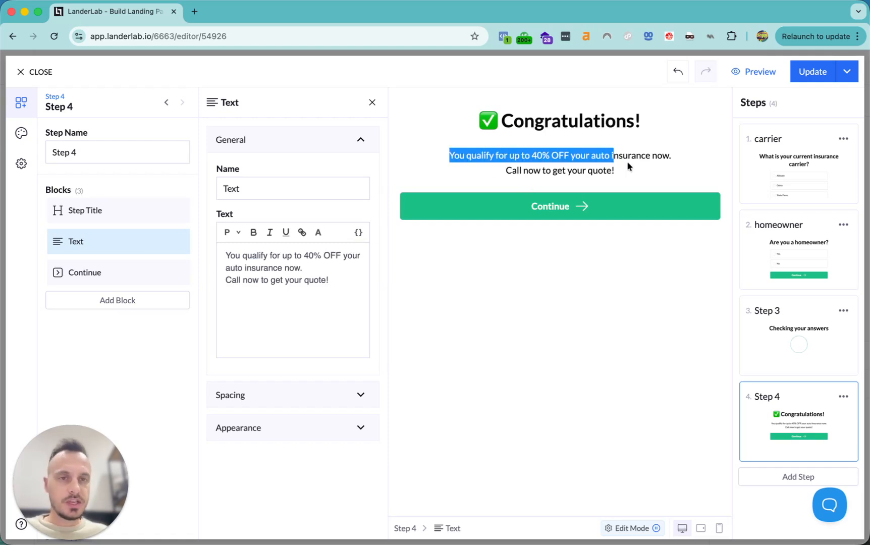
pyautogui.moveTo(505, 170); pyautogui.dragTo(625, 174)
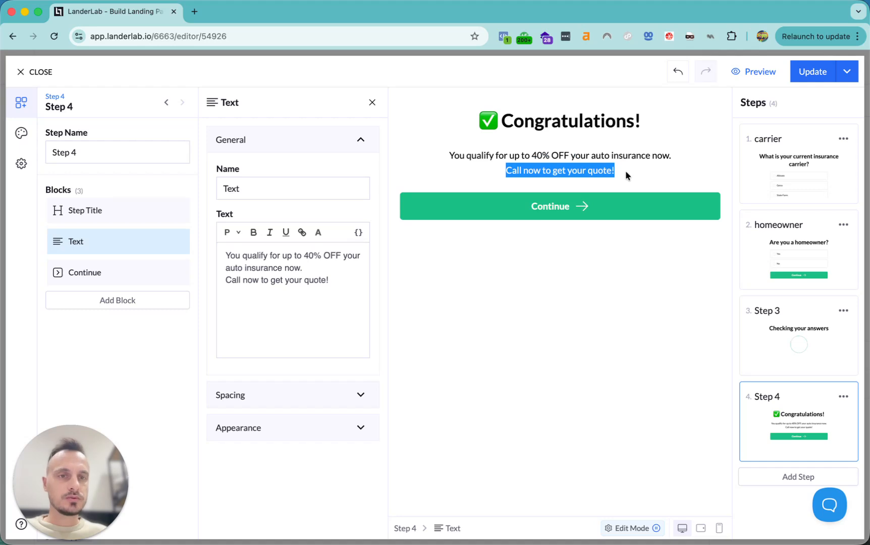
# Remove the Continue block from Step 4
pyautogui.click(540, 206)
pyautogui.click(177, 273)
pyautogui.click(147, 354)
# Add a CTA button block at the end of Step 4
pyautogui.click(111, 267)
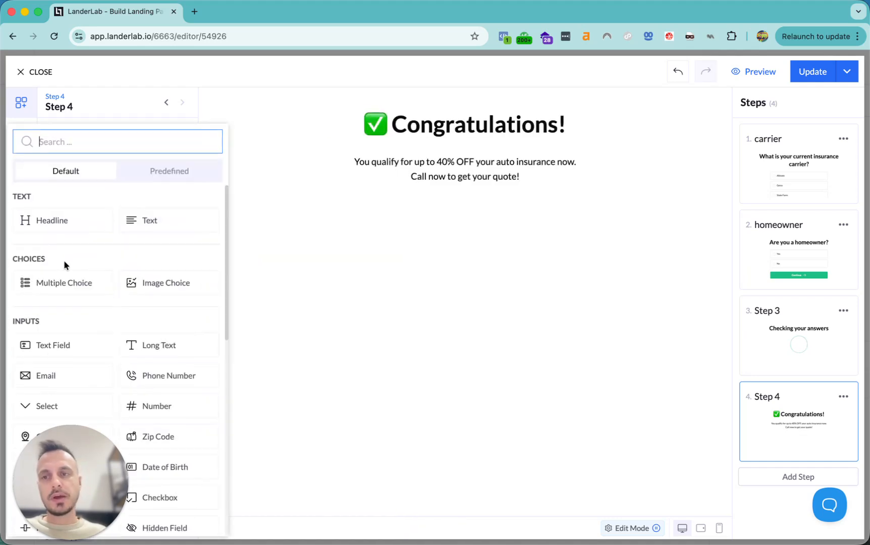
pyautogui.scroll(-5, 96, 318)
pyautogui.write('ca')
pyautogui.press('BackSpace')
pyautogui.write('ta')
pyautogui.click(55, 224)
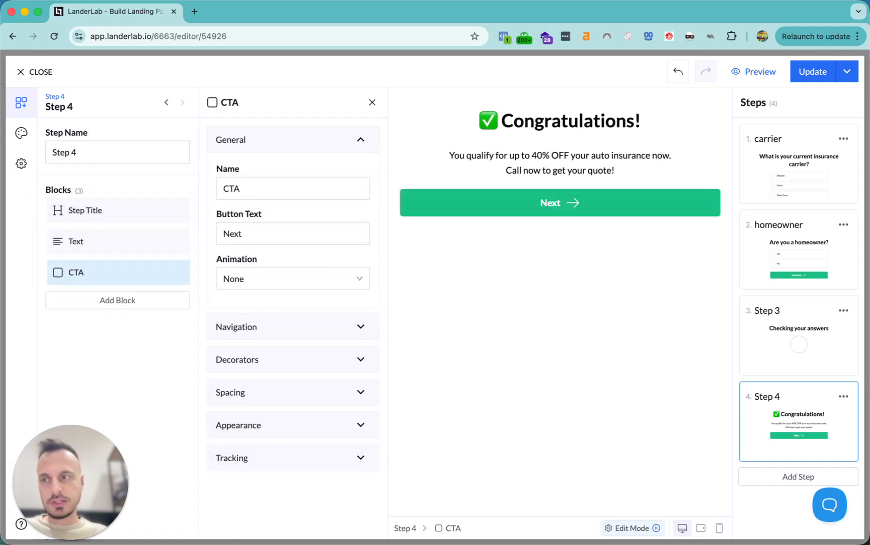
pyautogui.press('super+Tab')
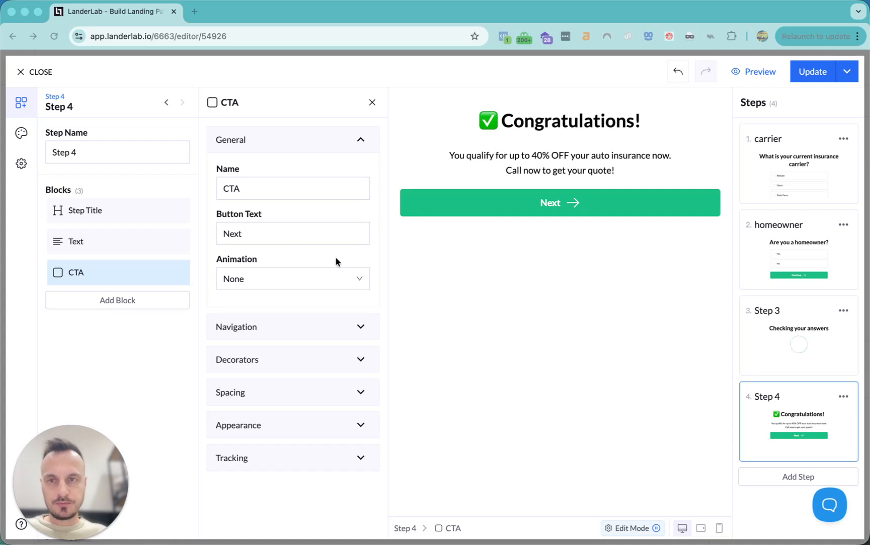
# Make the CTA button place a phone call to the campaign number, prefixed with +1
pyautogui.click(253, 326)
pyautogui.click(250, 219)
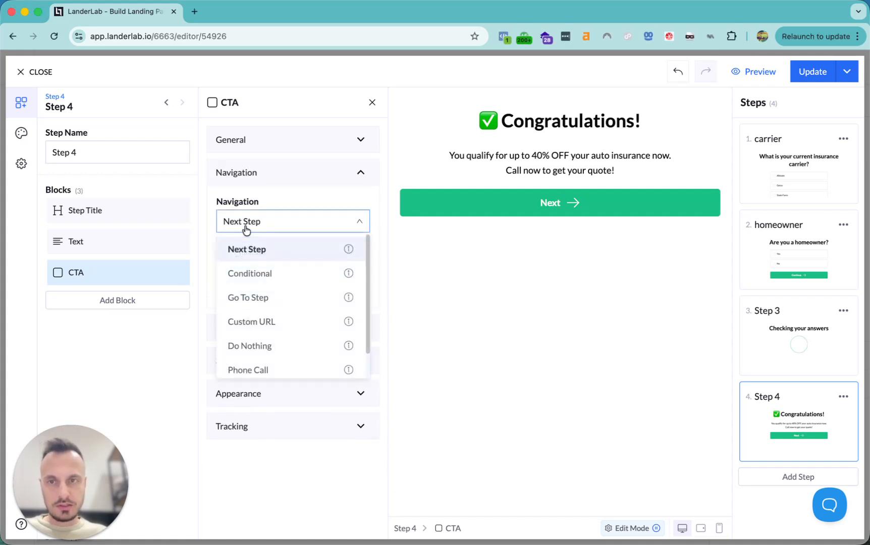
pyautogui.click(249, 367)
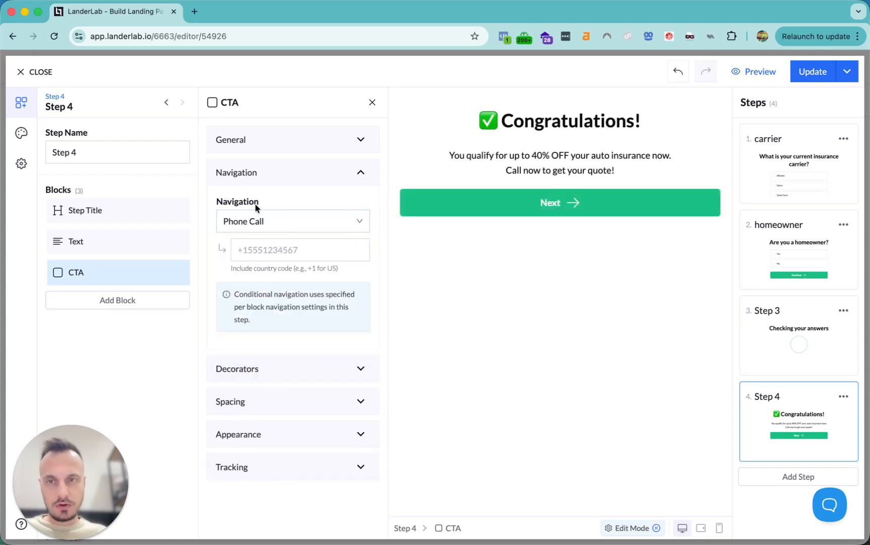
pyautogui.click(262, 257)
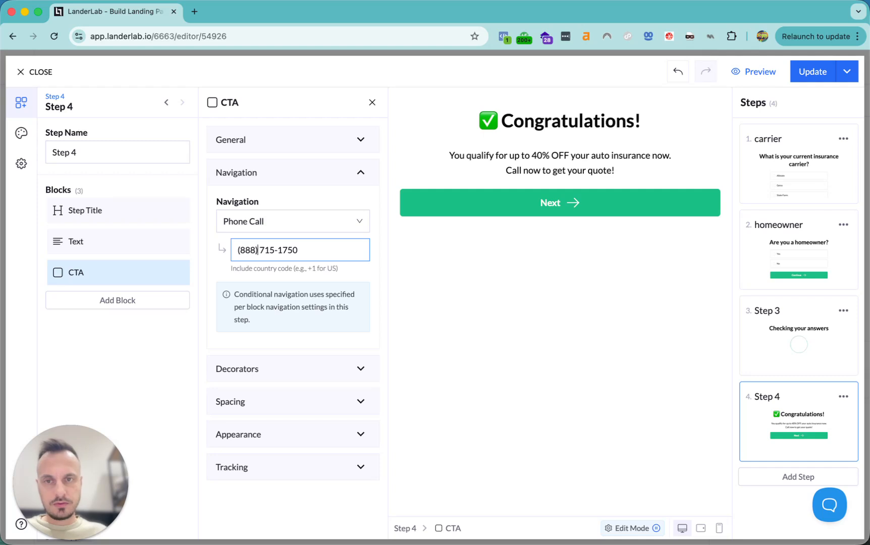
pyautogui.write('+1')
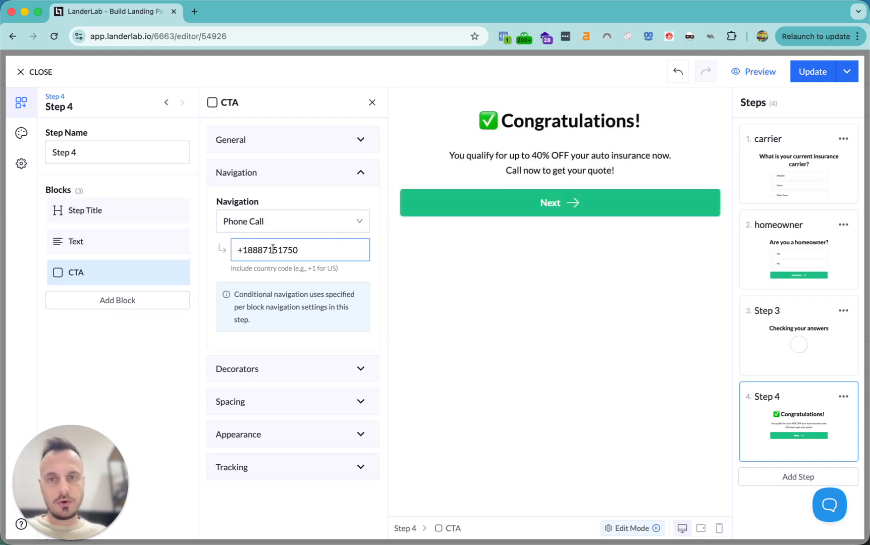
# Replace the button's Next label with the campaign phone number
pyautogui.click(247, 140)
pyautogui.click(256, 233)
pyautogui.press('super+a')
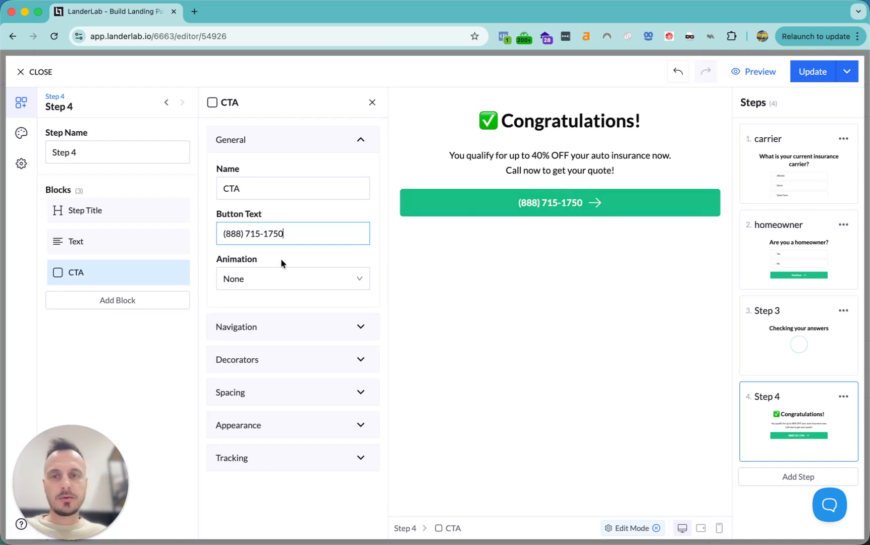
# Remove the button's trailing arrow icon and choose to select a leading icon
pyautogui.click(242, 359)
pyautogui.click(230, 299)
pyautogui.click(252, 354)
pyautogui.click(227, 254)
pyautogui.click(260, 283)
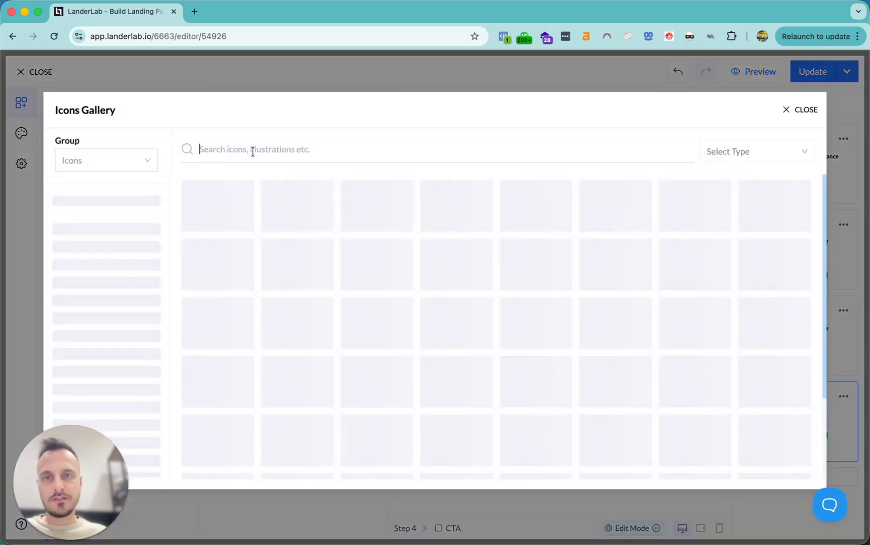
# Choose the phone icon from the gallery as the button's leading icon
pyautogui.click(252, 152)
pyautogui.write('phone')
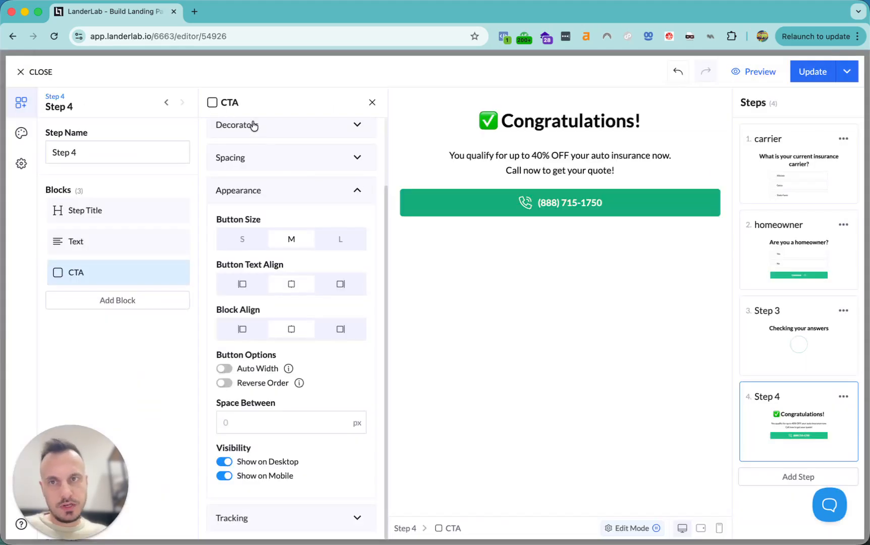
pyautogui.scroll(3, 254, 126)
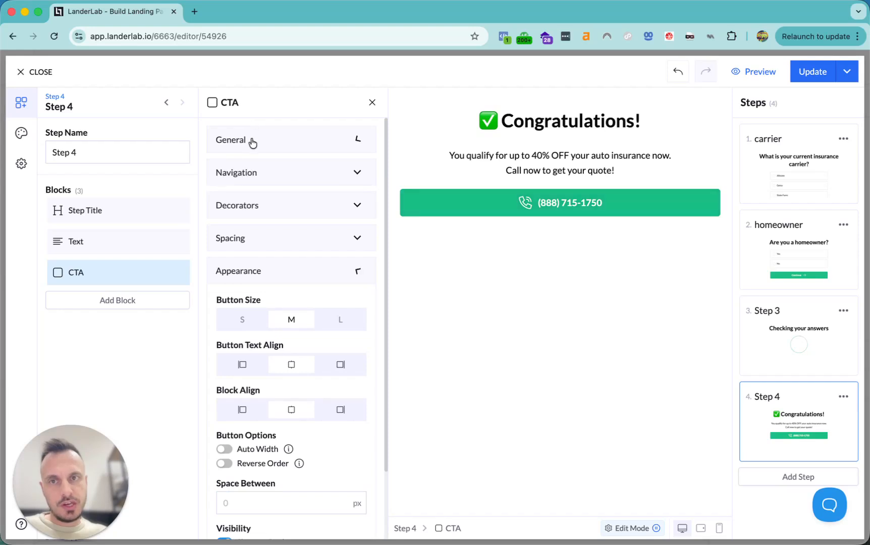
# Set the call button's animation to Pulse
pyautogui.click(251, 140)
pyautogui.click(258, 280)
pyautogui.click(252, 330)
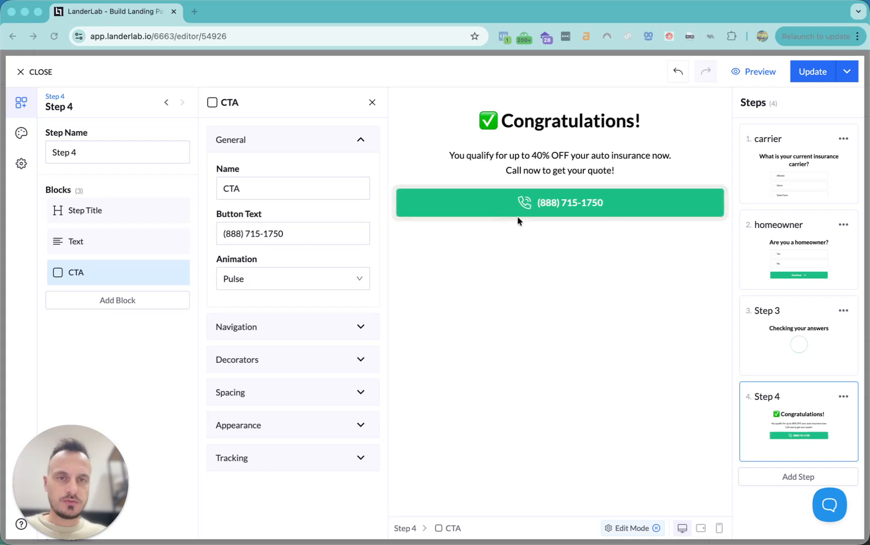
# Add an Evergreen 4:59 countdown block below the call button
pyautogui.click(103, 300)
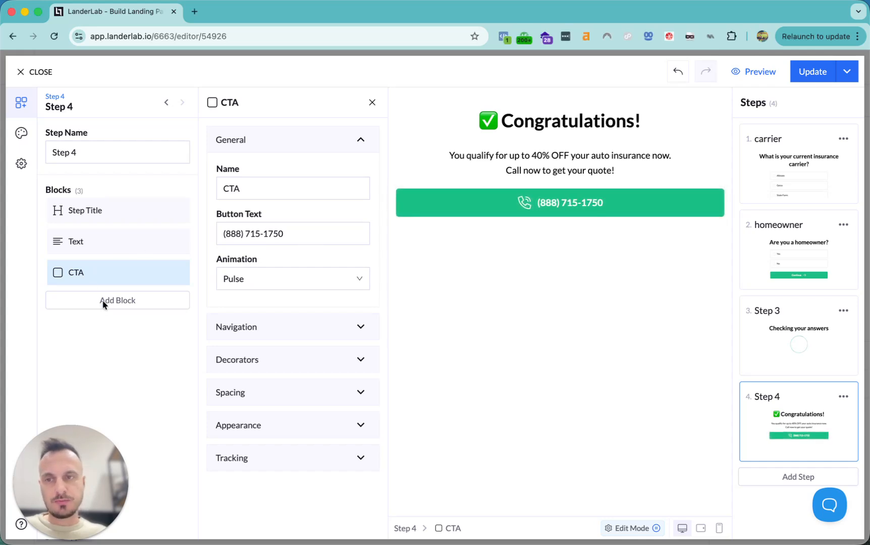
pyautogui.click(101, 301)
pyautogui.write('count')
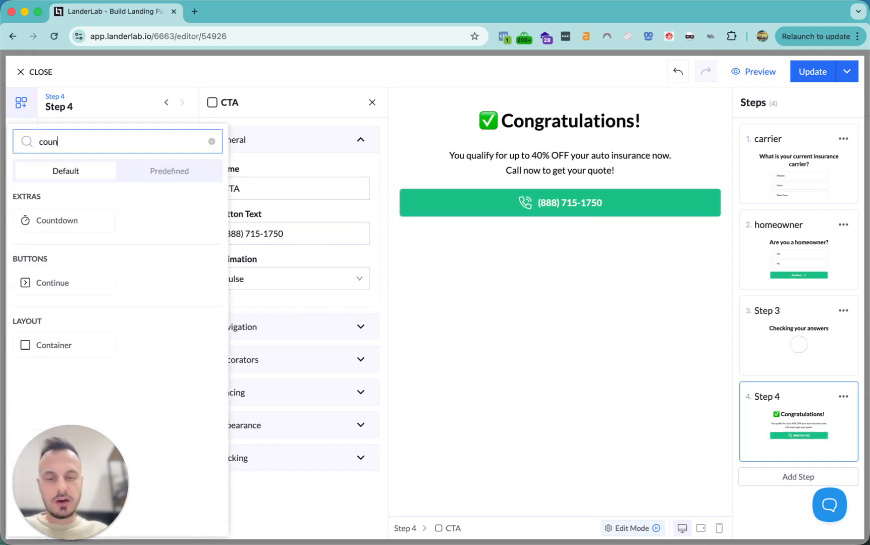
pyautogui.click(69, 218)
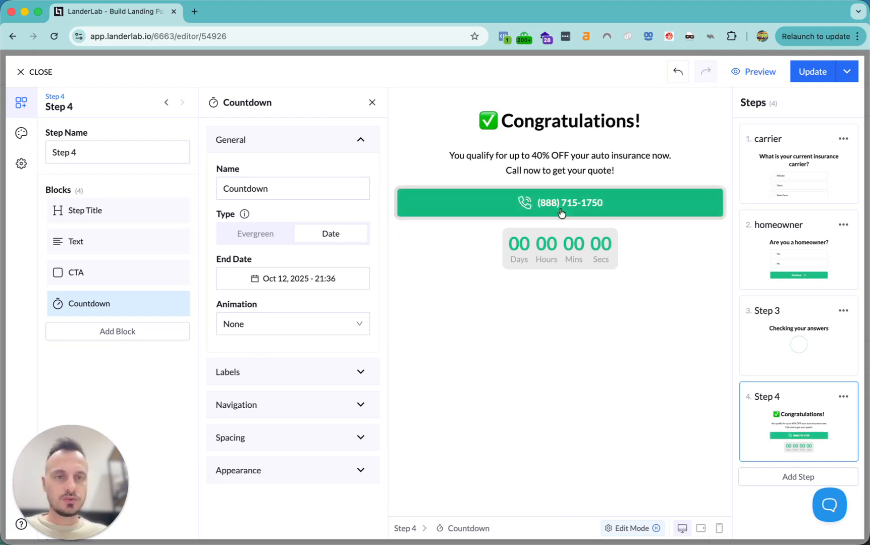
pyautogui.click(255, 233)
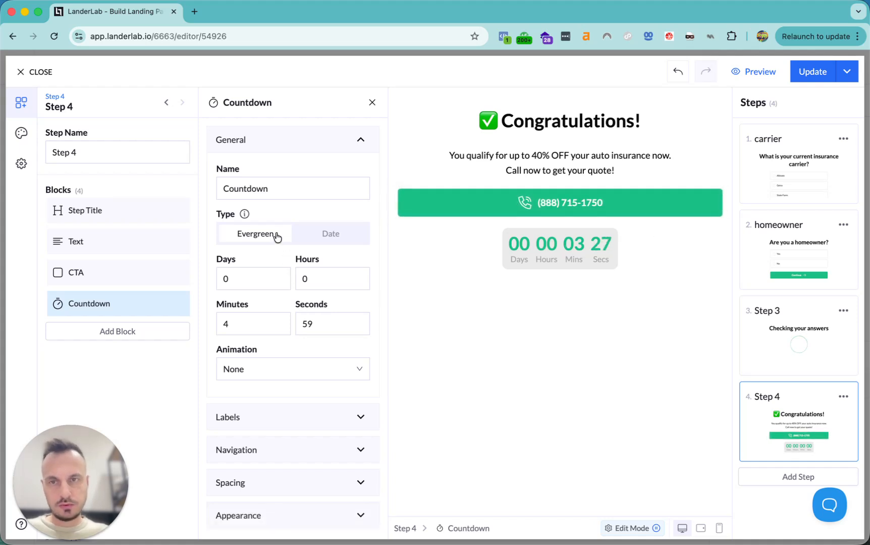
# Hide the countdown's days and hours units and clear the Mins label
pyautogui.click(277, 417)
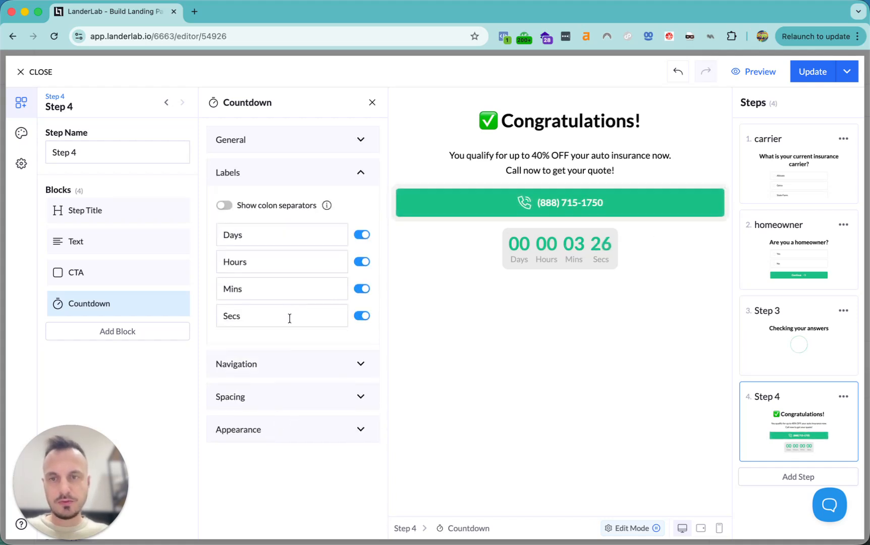
pyautogui.click(361, 235)
pyautogui.click(362, 261)
pyautogui.click(287, 284)
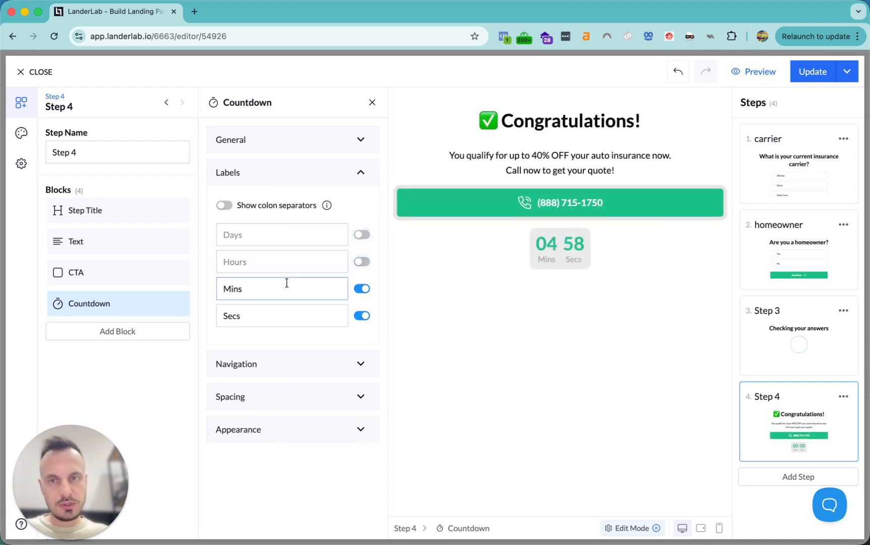
pyautogui.doubleClick(283, 289)
pyautogui.press('BackSpace')
# Clear the Secs label and show colon separators between minutes and seconds
pyautogui.click(268, 317)
pyautogui.doubleClick(268, 317)
pyautogui.press('BackSpace')
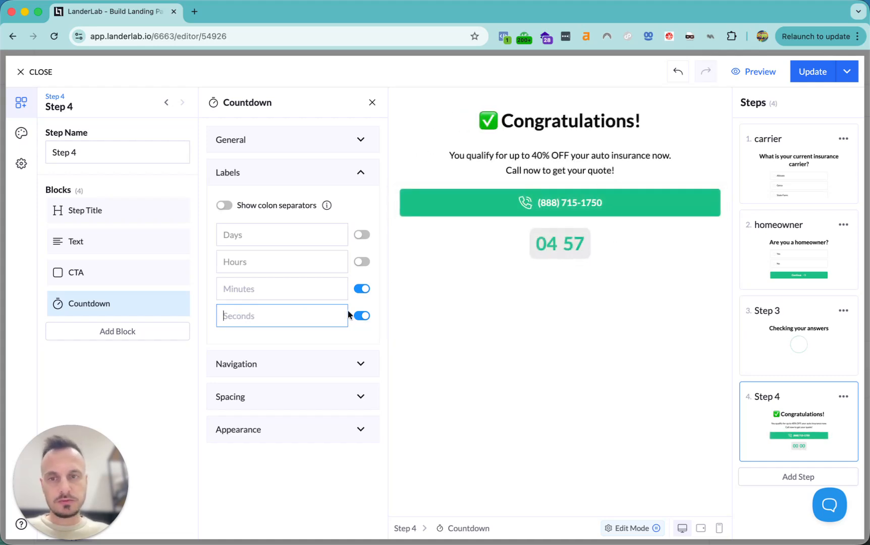
pyautogui.click(544, 244)
pyautogui.doubleClick(544, 245)
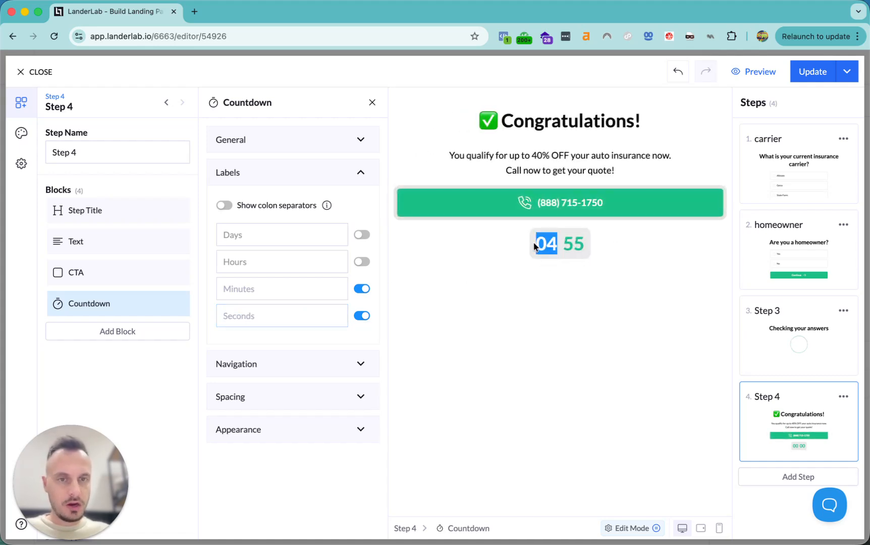
pyautogui.doubleClick(568, 244)
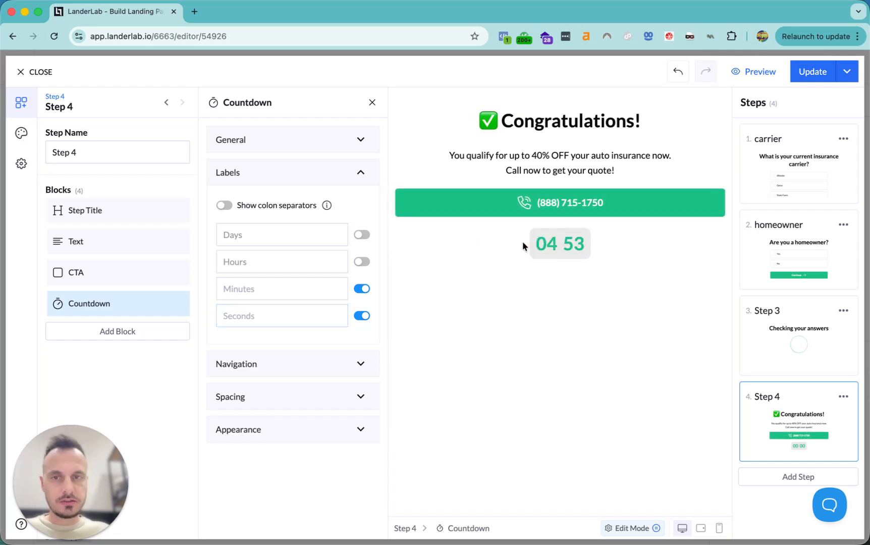
pyautogui.click(224, 205)
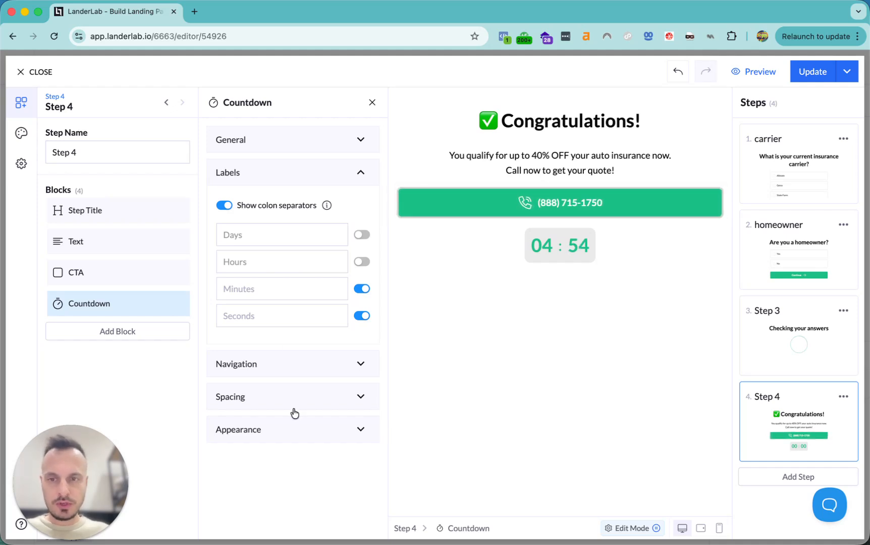
pyautogui.click(253, 430)
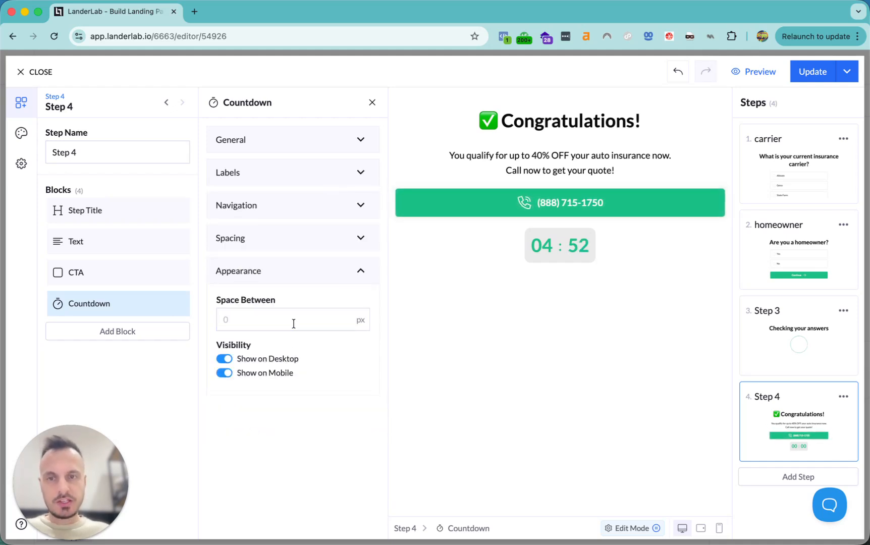
# Apply the plain countdown style and change its timer colour to black
pyautogui.click(23, 138)
pyautogui.write('count')
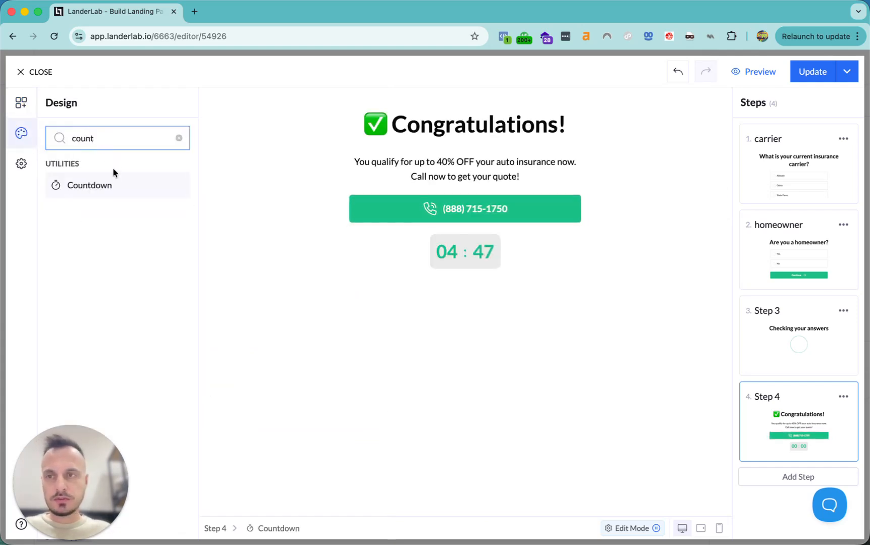
pyautogui.click(114, 186)
pyautogui.click(291, 151)
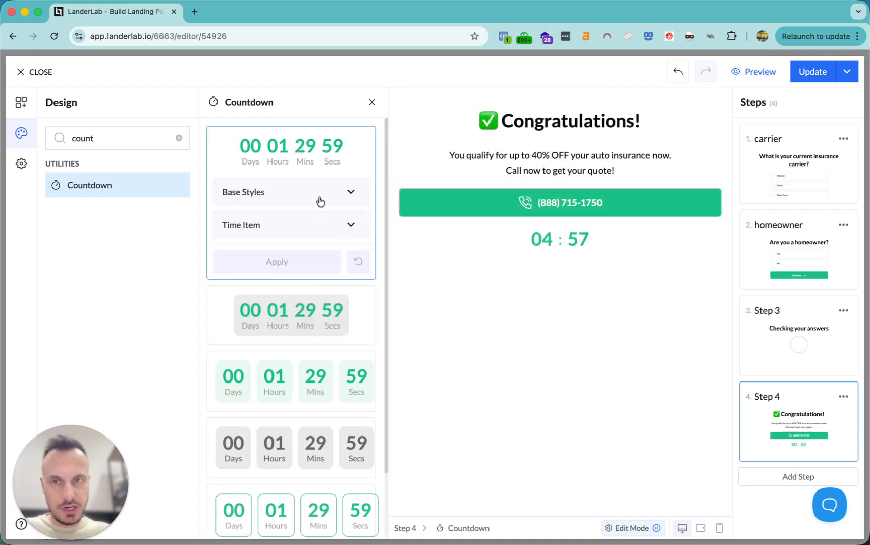
pyautogui.click(355, 192)
pyautogui.click(311, 224)
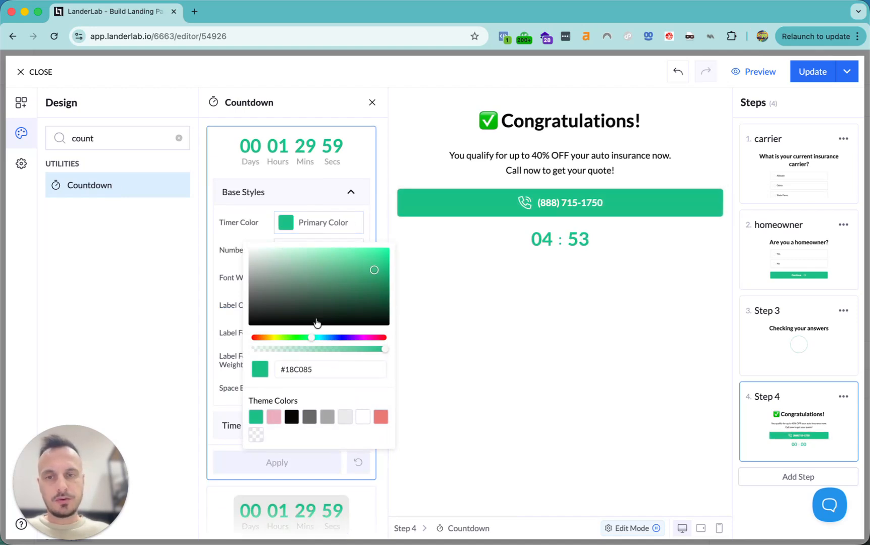
pyautogui.click(292, 417)
pyautogui.click(279, 463)
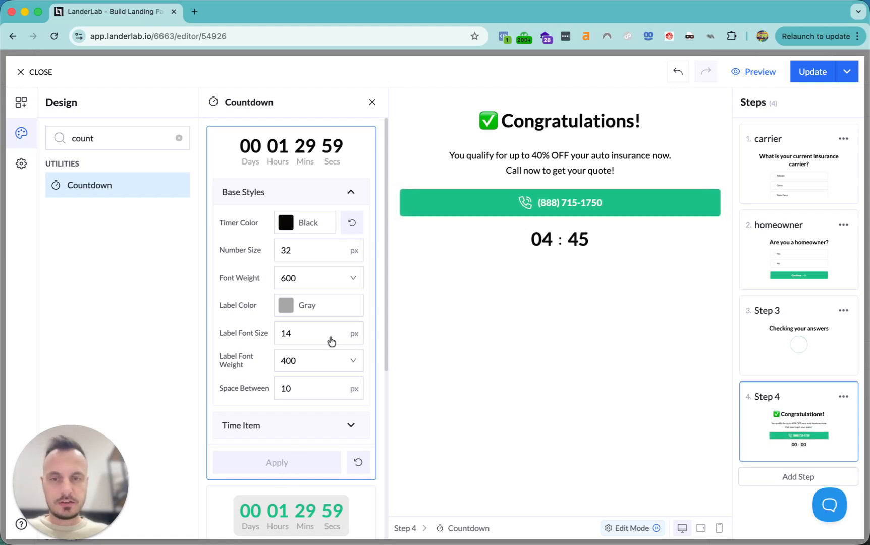
pyautogui.click(371, 103)
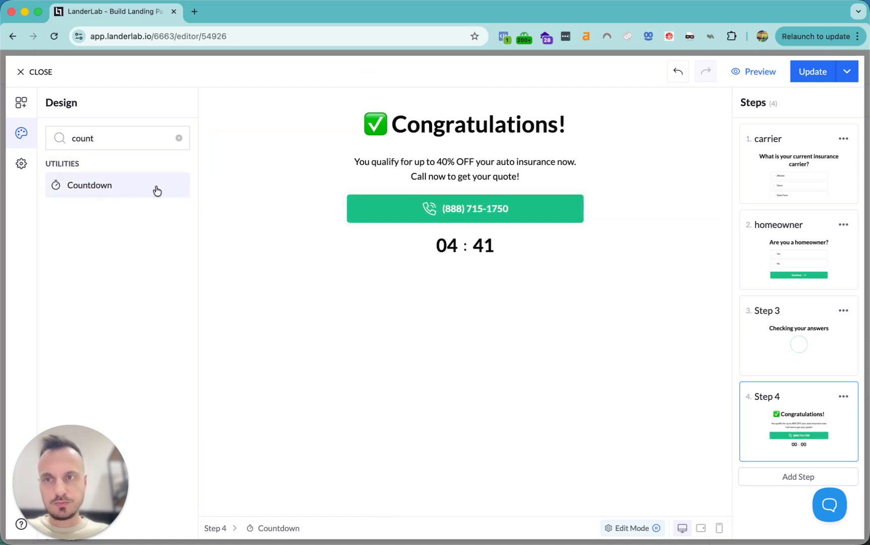
# Paste the carrier-tagging script into Step 3's HTML Code block and highlight the Ringba loader
pyautogui.click(465, 179)
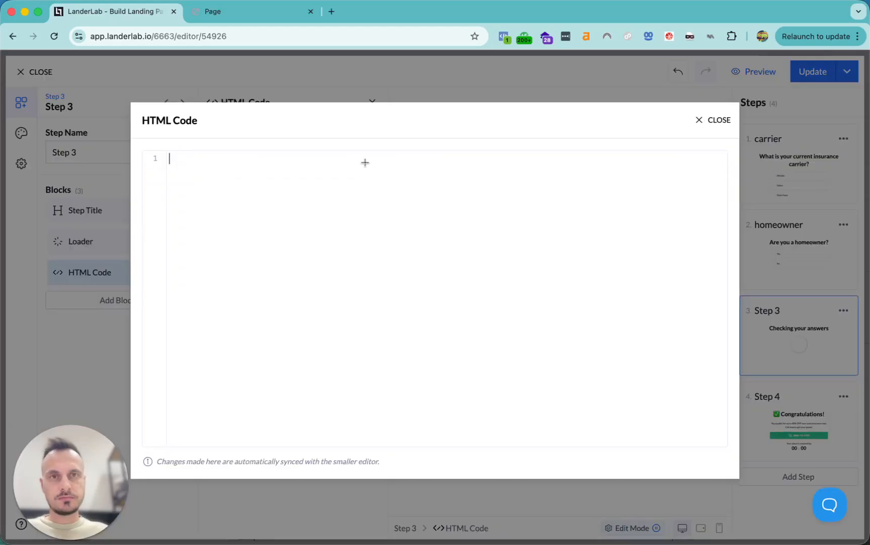
pyautogui.press('super+v')
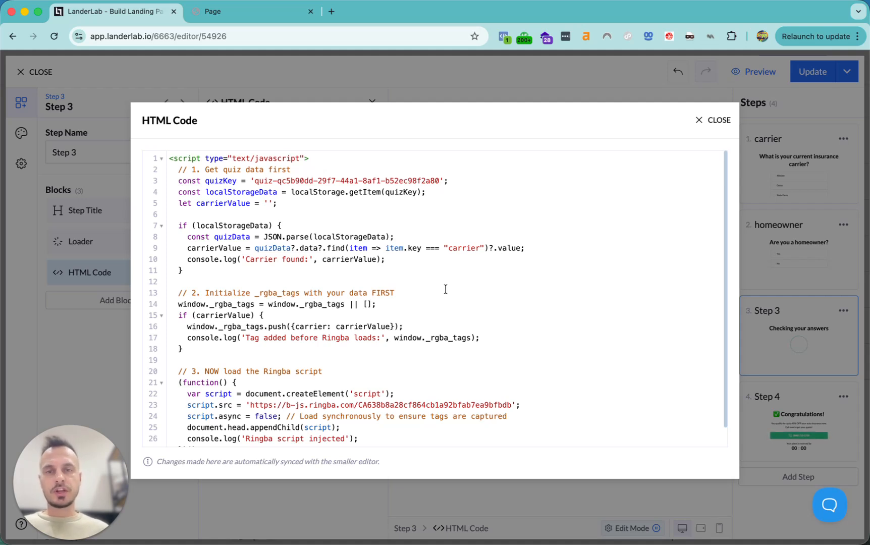
pyautogui.scroll(-1, 445, 289)
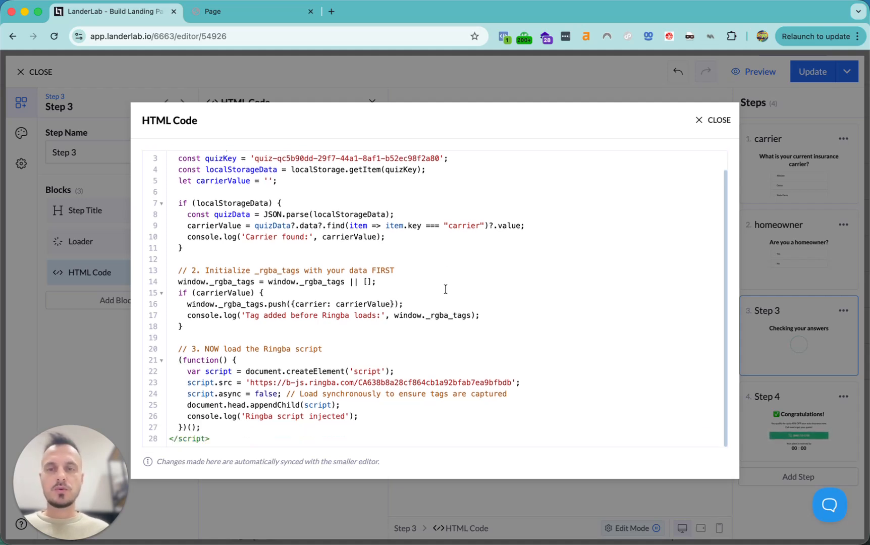
pyautogui.moveTo(172, 348); pyautogui.dragTo(342, 426)
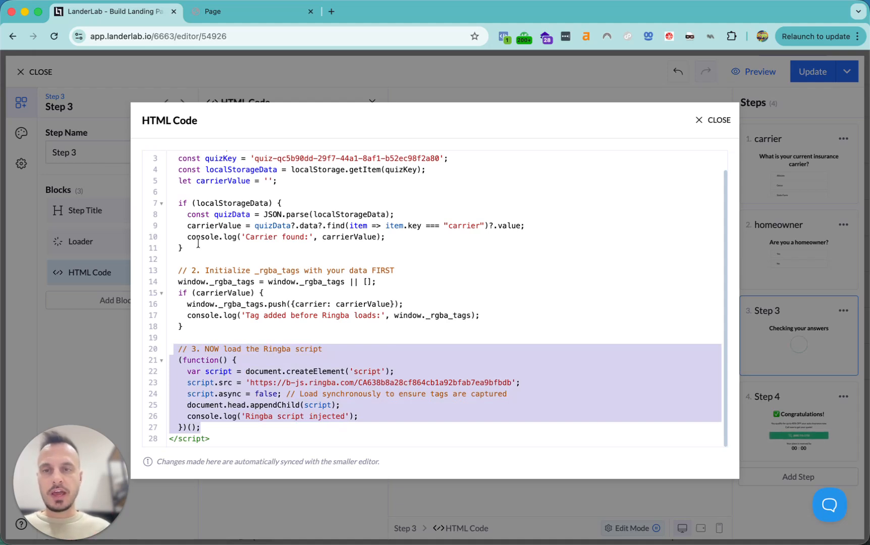
pyautogui.scroll(1, 260, 243)
# Highlight lines 13–18 that push the carrier tag, then lines 6 through 20
pyautogui.click(171, 180)
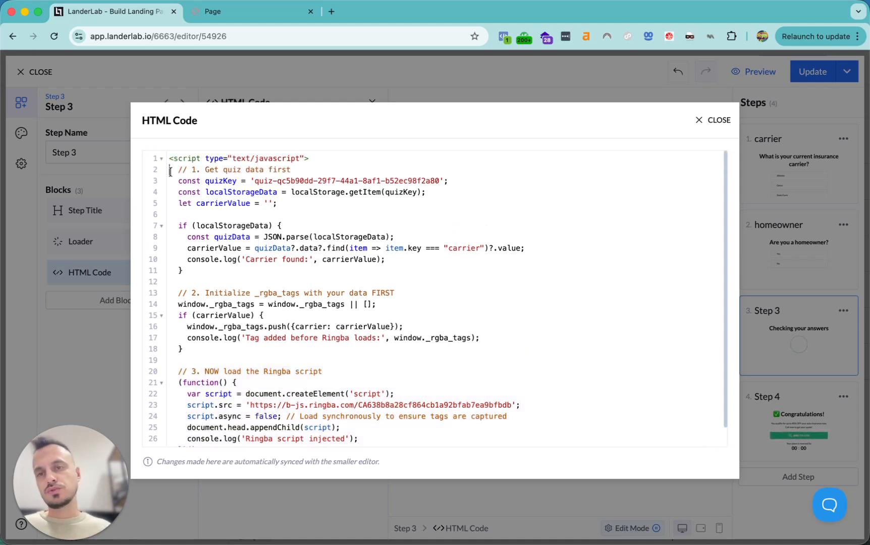
pyautogui.moveTo(174, 293); pyautogui.dragTo(243, 354)
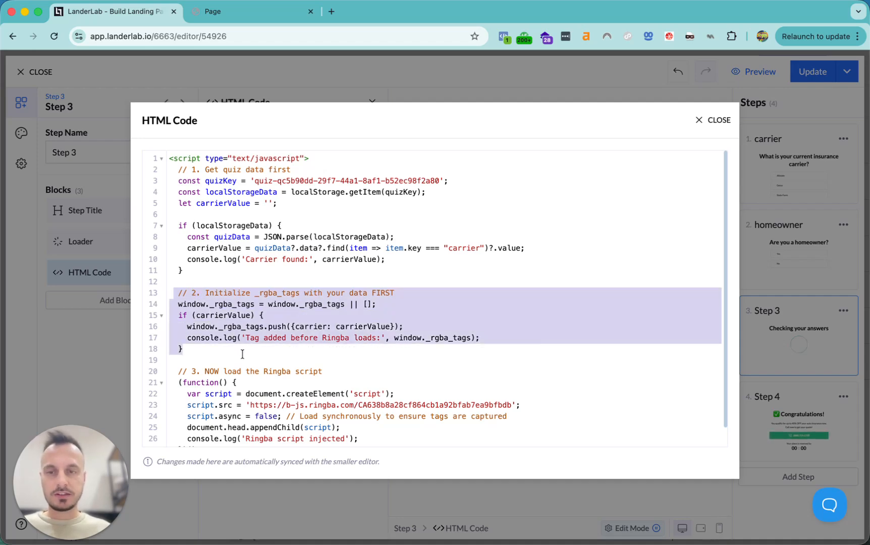
pyautogui.click(416, 340)
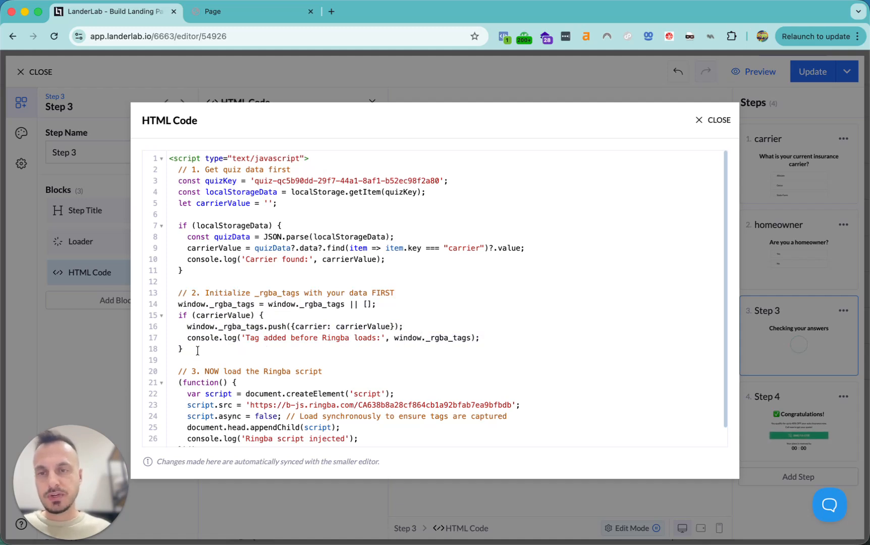
pyautogui.moveTo(198, 351); pyautogui.dragTo(179, 289)
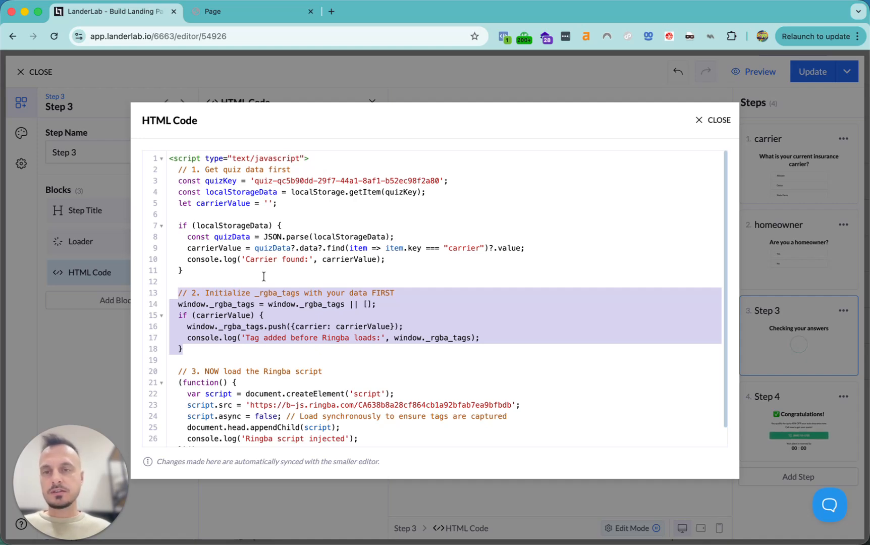
pyautogui.moveTo(289, 218); pyautogui.dragTo(371, 378)
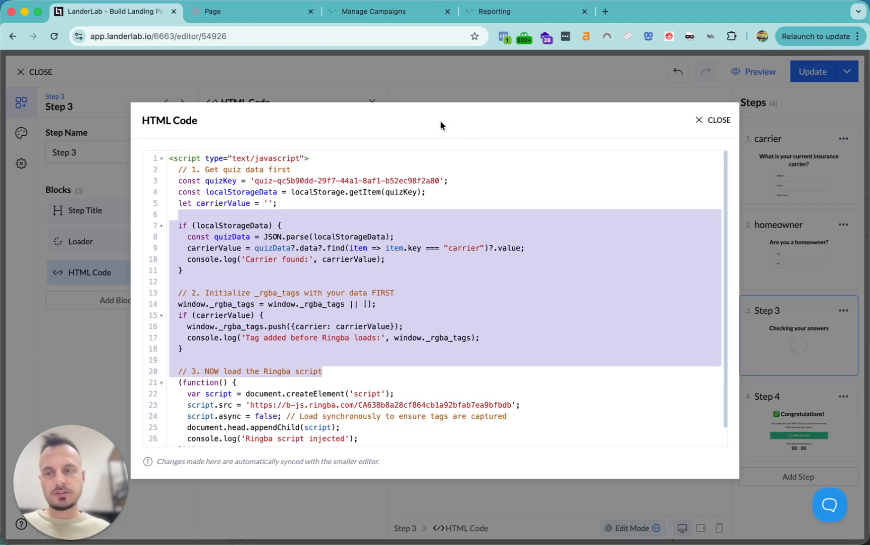
# Open Ringba's Auto Insurance campaign and scroll to its CF tracking tag and Auto Flow routing
pyautogui.click(389, 11)
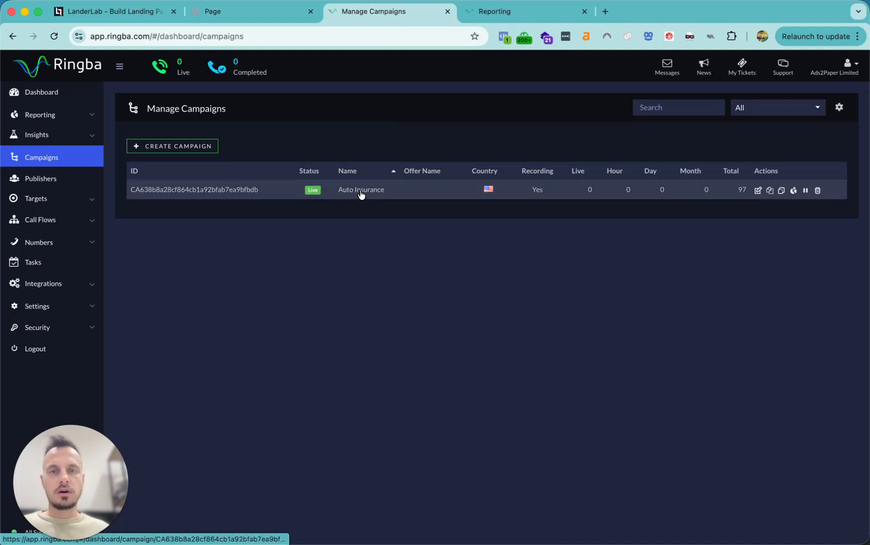
pyautogui.click(63, 220)
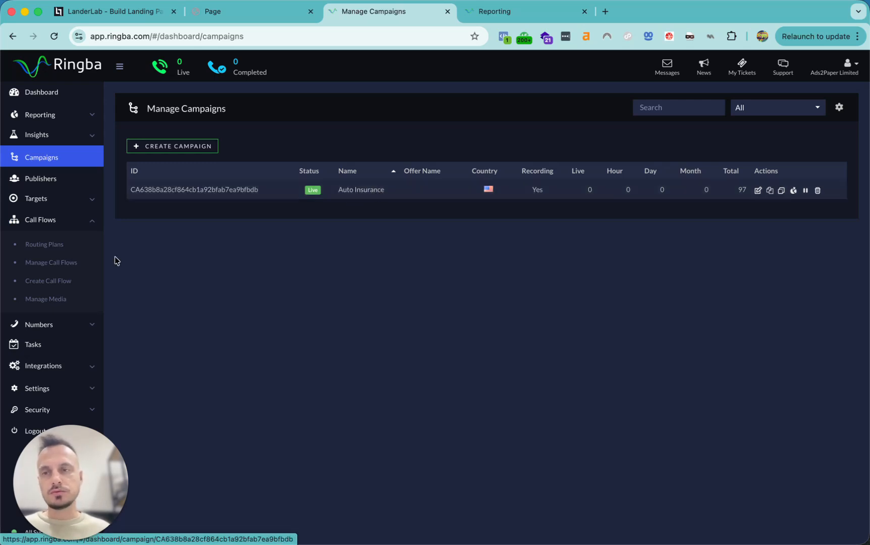
pyautogui.click(361, 192)
pyautogui.scroll(-8, 550, 361)
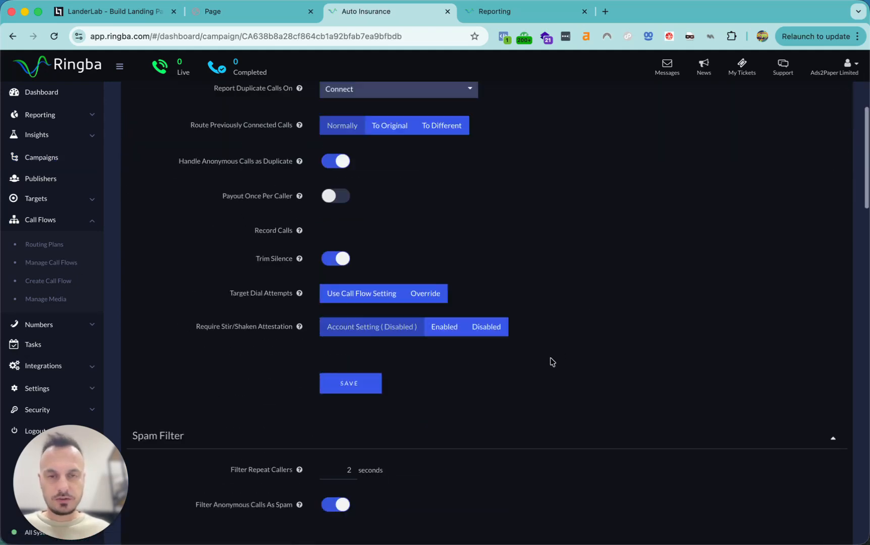
pyautogui.scroll(-3, 553, 361)
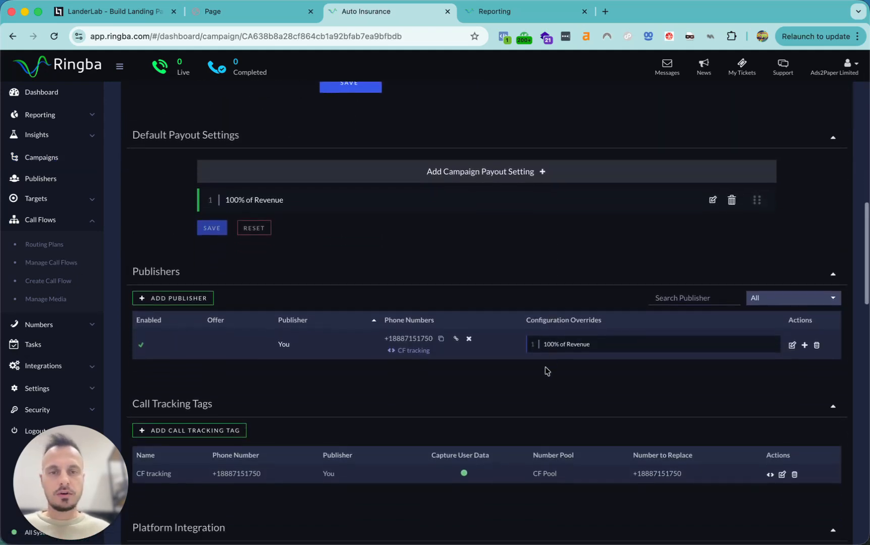
pyautogui.scroll(-5, 539, 389)
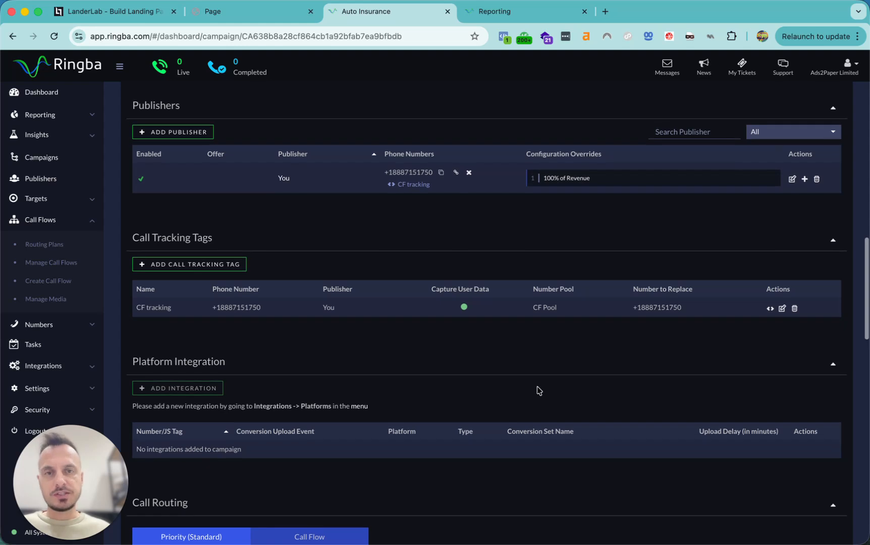
pyautogui.moveTo(383, 173); pyautogui.dragTo(434, 174)
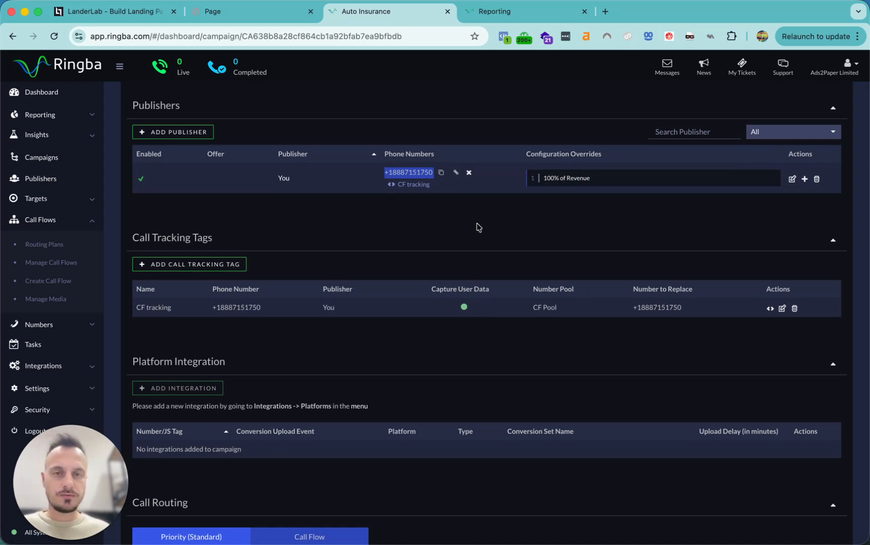
pyautogui.scroll(-1, 480, 344)
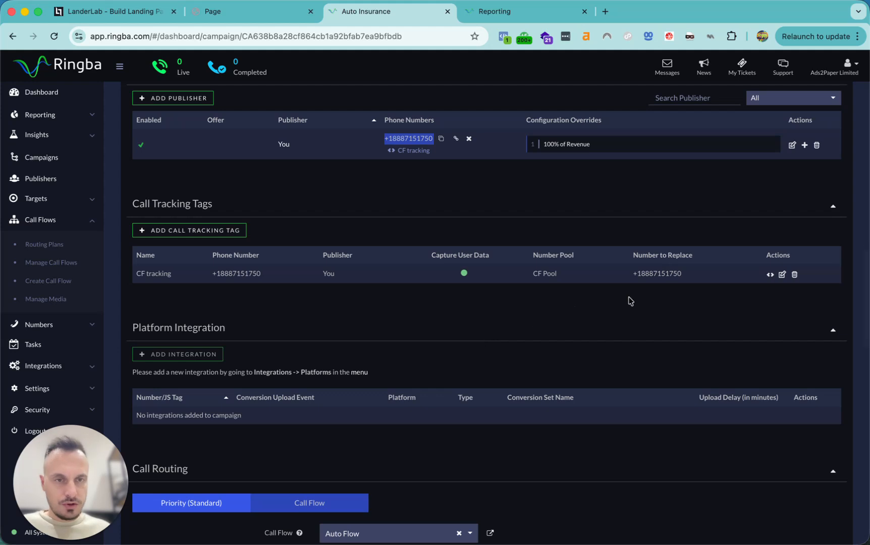
pyautogui.scroll(-1, 476, 314)
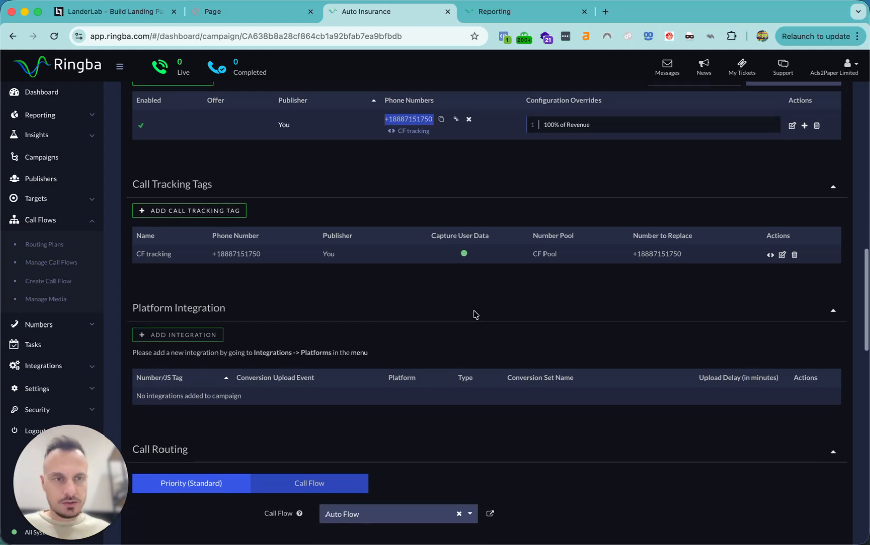
pyautogui.click(770, 256)
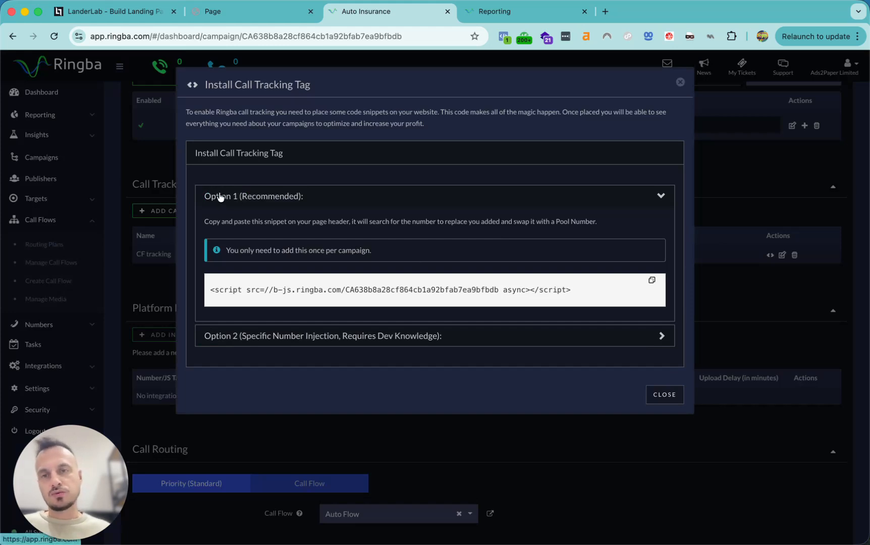
pyautogui.moveTo(196, 173); pyautogui.dragTo(367, 231)
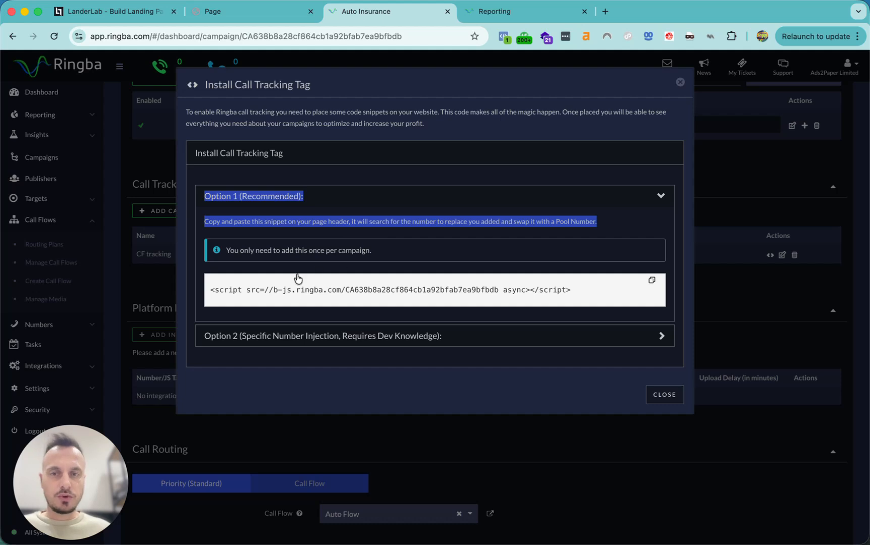
pyautogui.moveTo(210, 294); pyautogui.dragTo(594, 296)
pyautogui.click(437, 338)
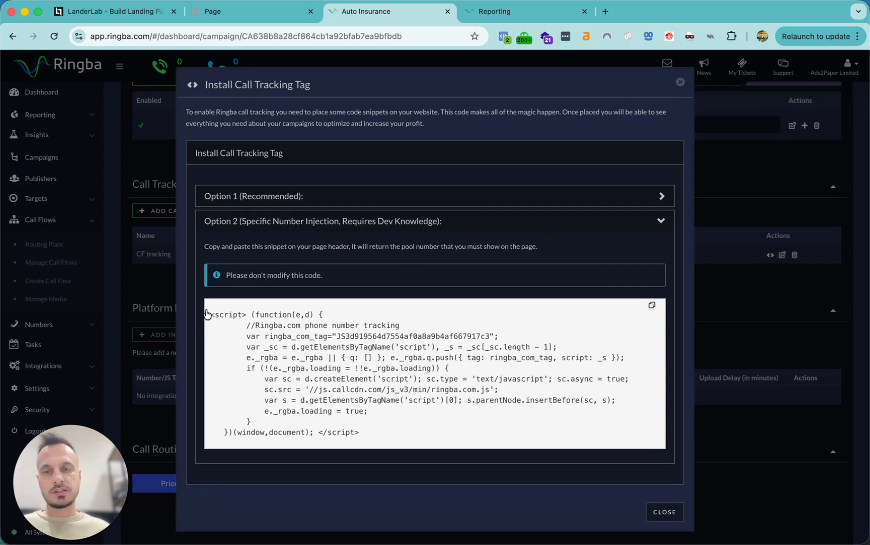
pyautogui.moveTo(211, 314); pyautogui.dragTo(418, 449)
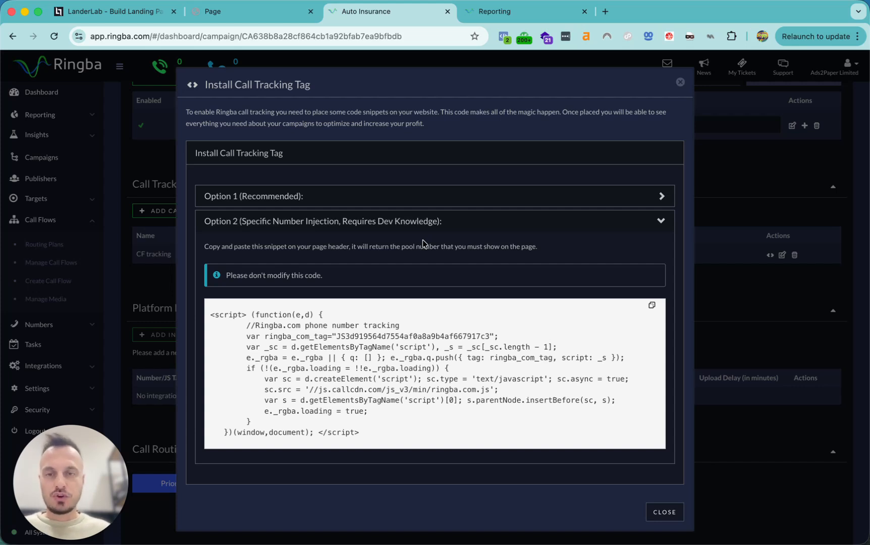
pyautogui.click(680, 82)
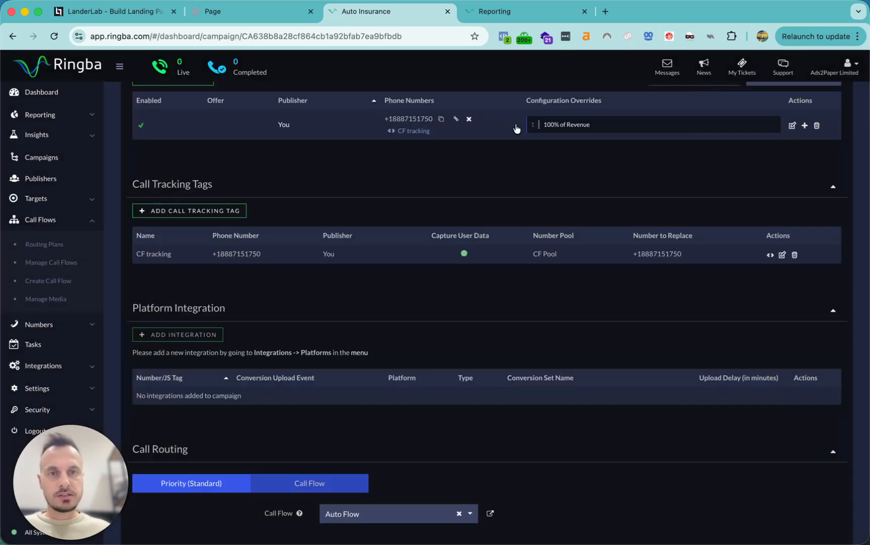
pyautogui.click(250, 14)
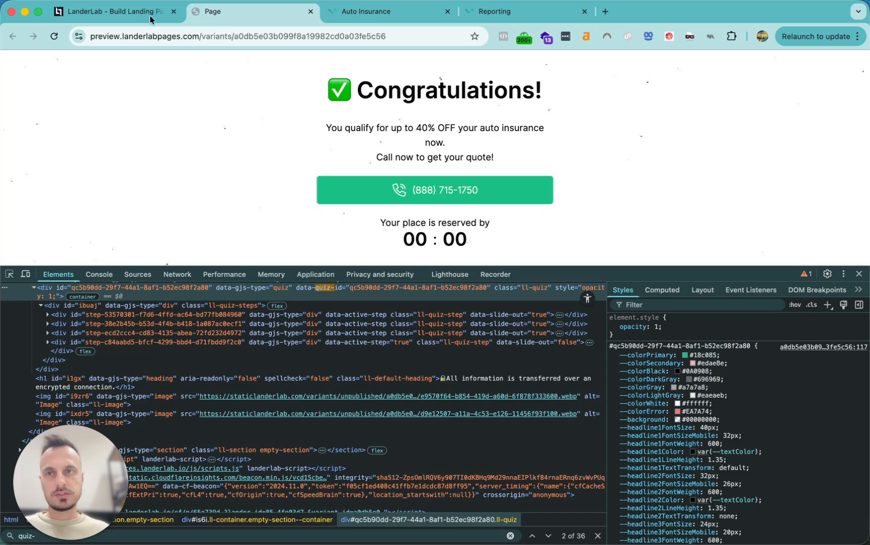
pyautogui.click(134, 8)
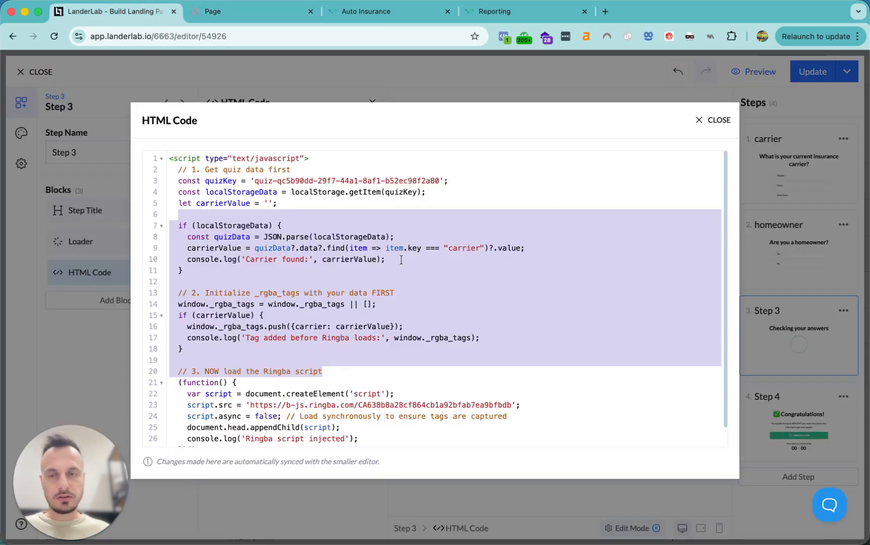
pyautogui.click(714, 119)
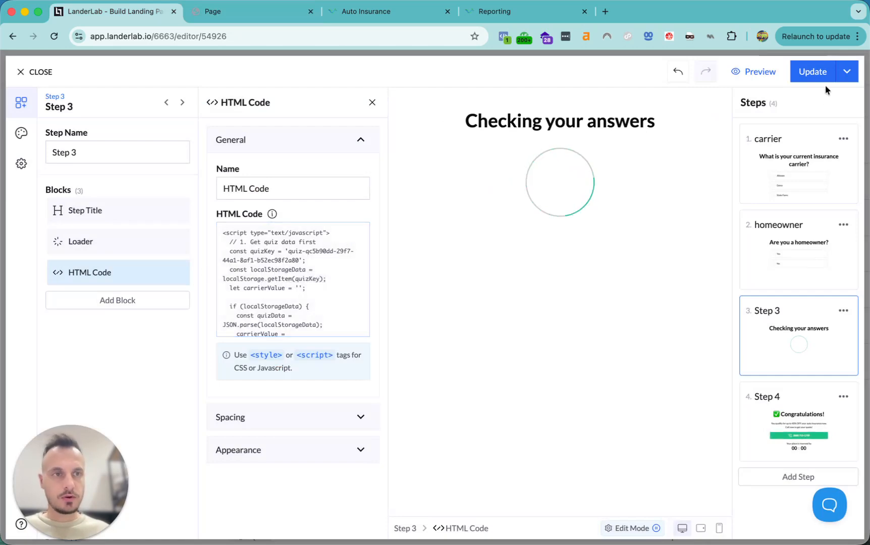
pyautogui.click(812, 75)
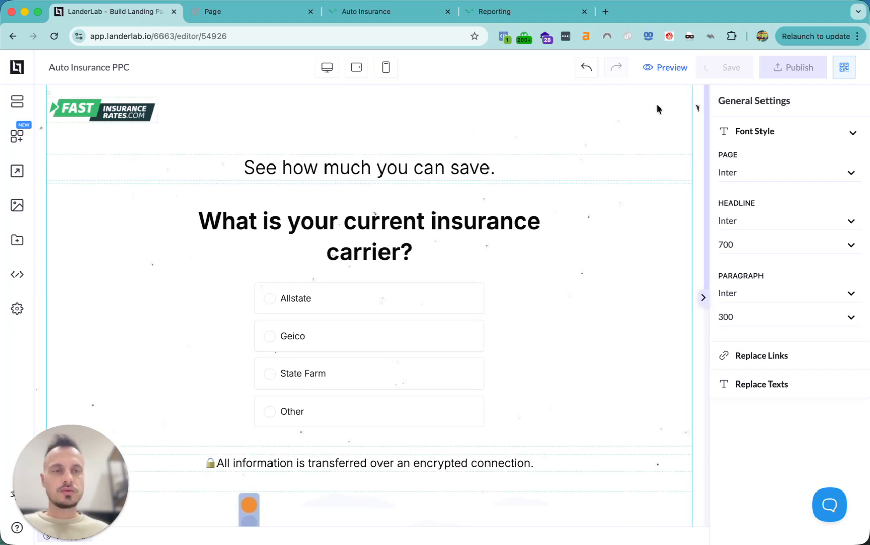
# Preview the saved page, answer Allstate and Yes, and highlight the call button's number
pyautogui.click(669, 68)
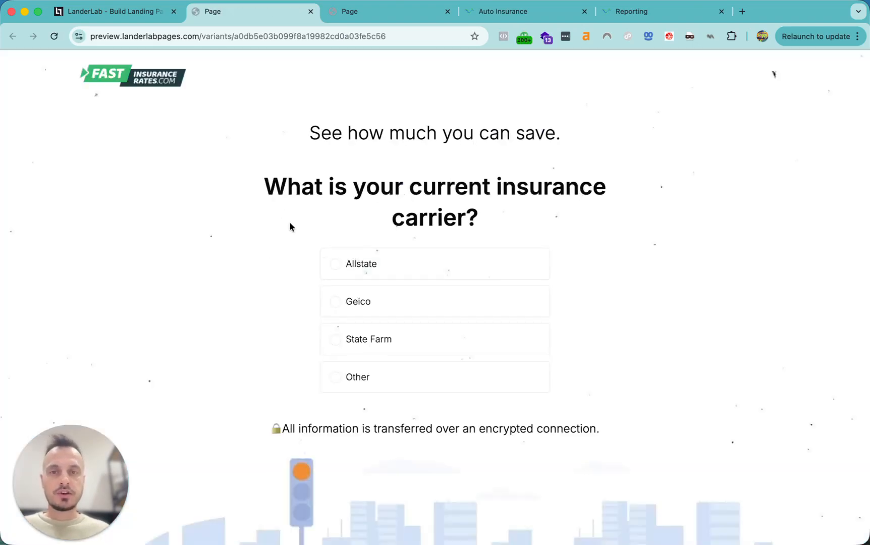
pyautogui.click(431, 259)
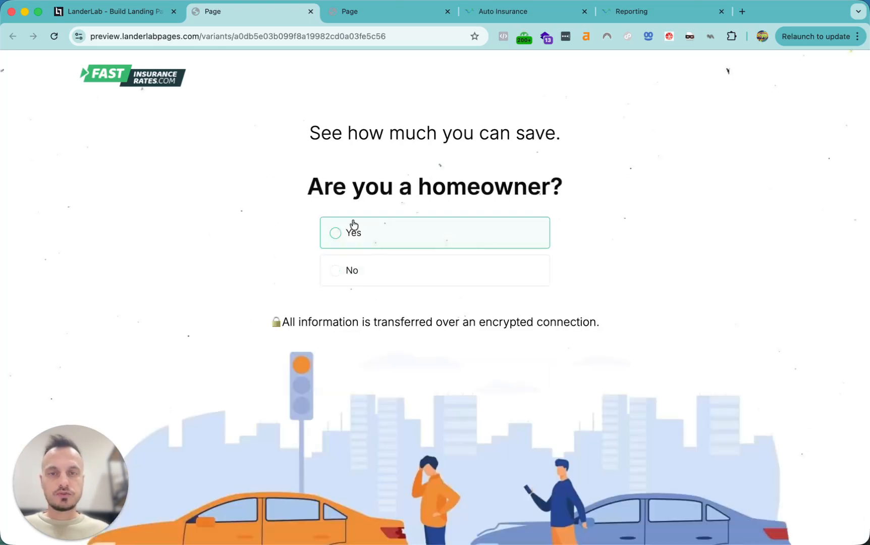
pyautogui.click(410, 235)
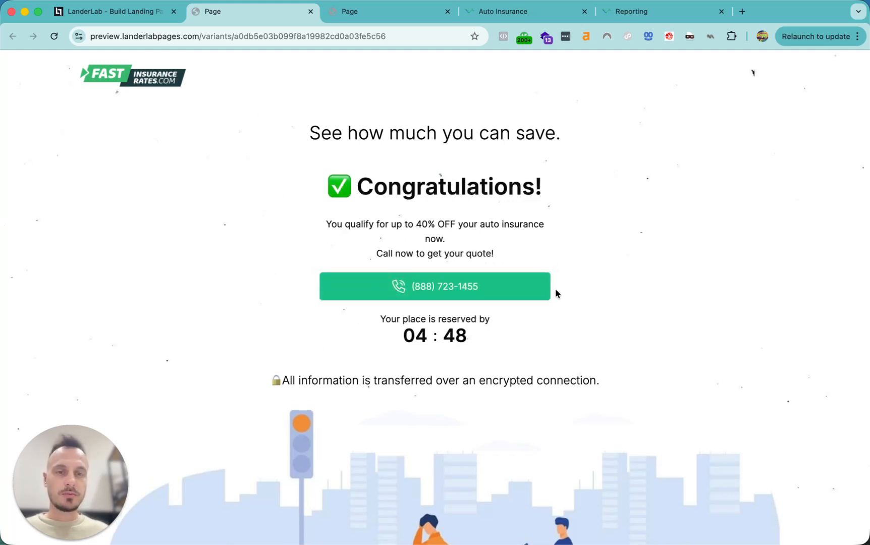
pyautogui.moveTo(588, 300); pyautogui.dragTo(396, 275)
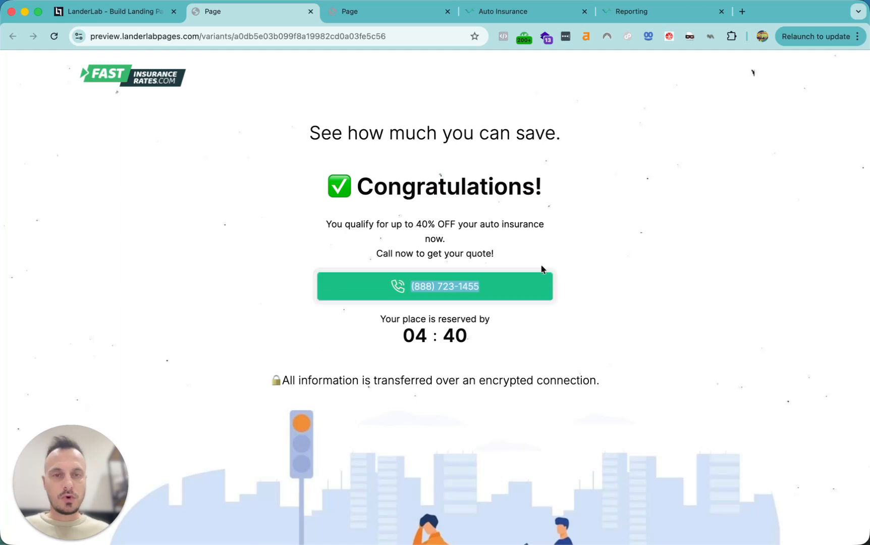
pyautogui.click(154, 16)
# Inspect the quiz's Step 4 Congratulations page in the editor, then return to the preview
pyautogui.click(550, 290)
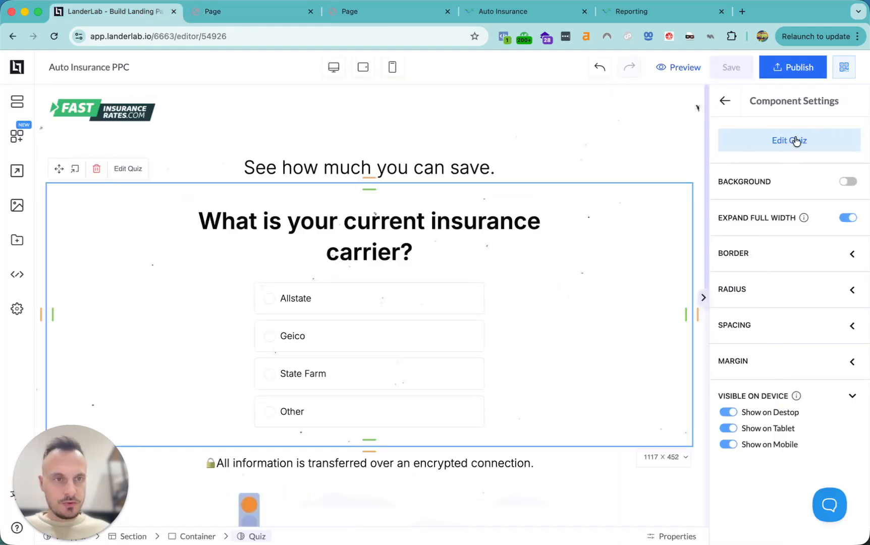
pyautogui.click(794, 142)
pyautogui.click(816, 398)
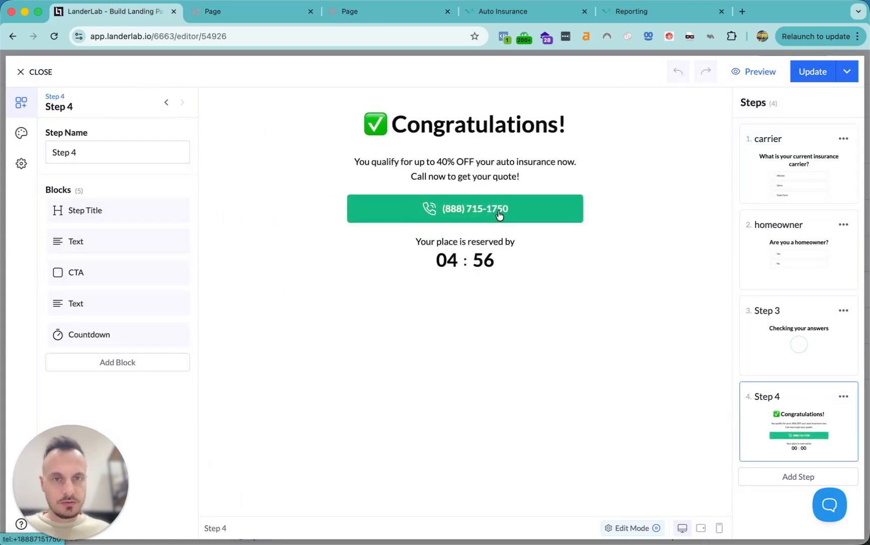
pyautogui.click(242, 12)
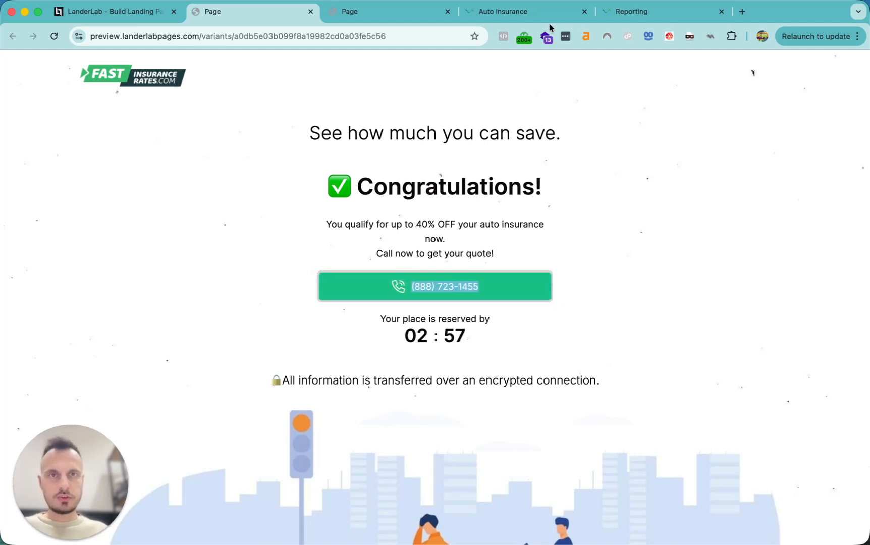
# Go to the Auto Insurance campaign tab in Ringba
pyautogui.click(538, 17)
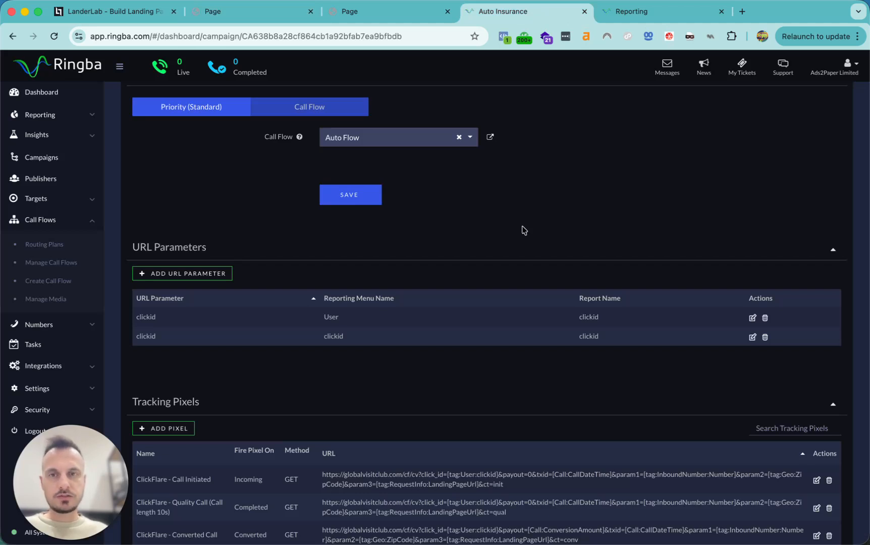
# Create a new 'carrier' URL parameter with reporting menu User and report name Carrier
pyautogui.click(207, 274)
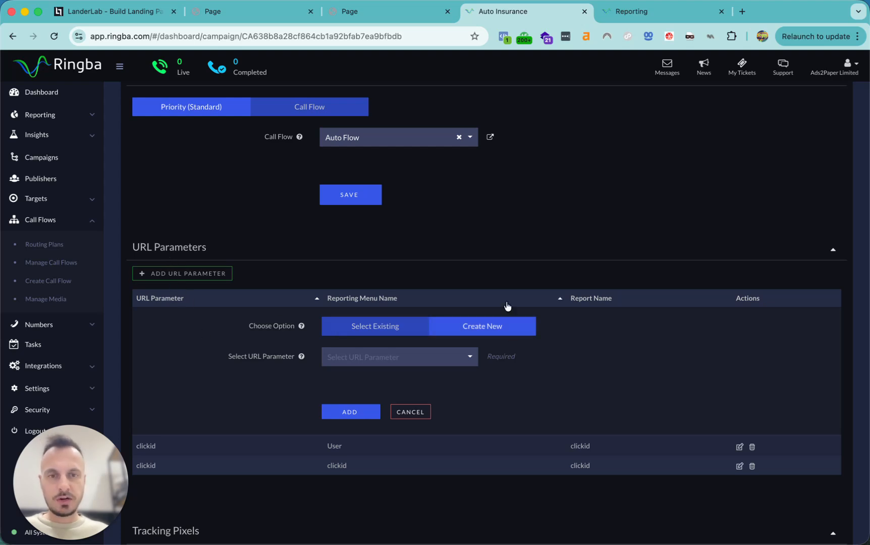
pyautogui.click(495, 329)
pyautogui.click(381, 357)
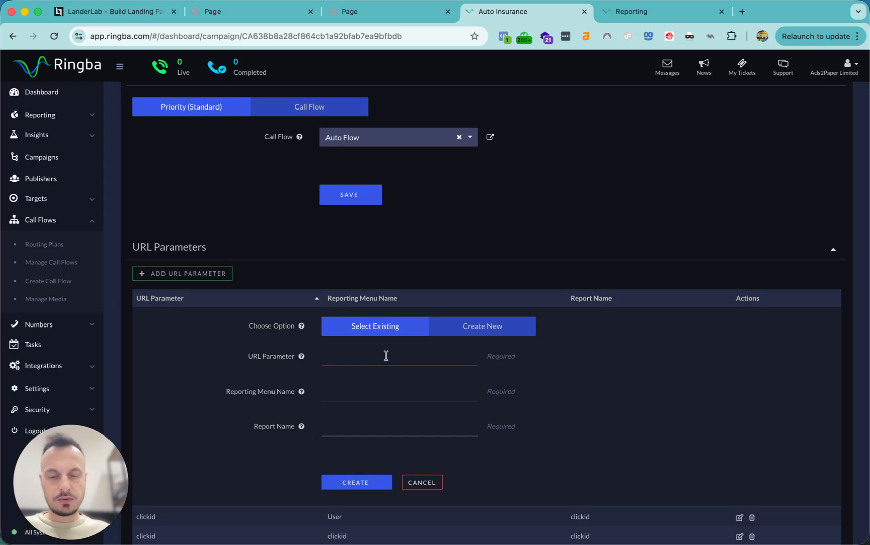
pyautogui.write('Ca')
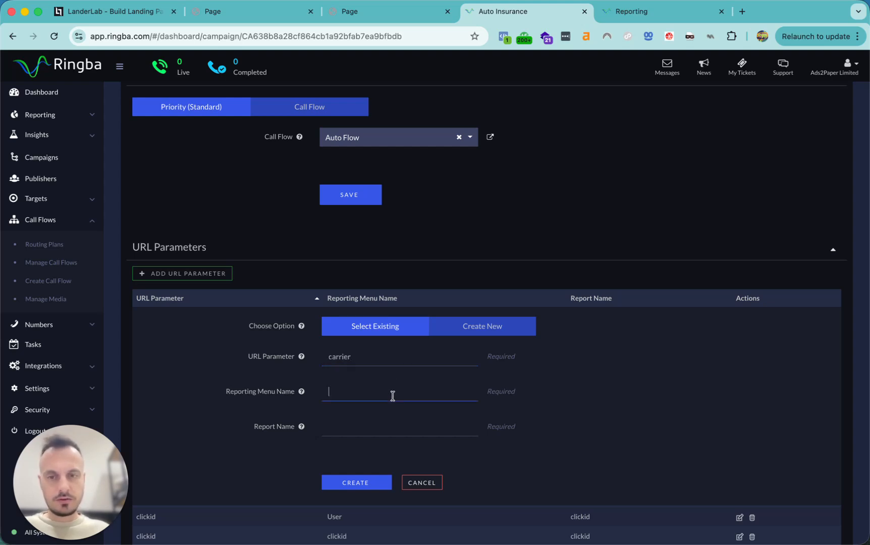
pyautogui.write('User')
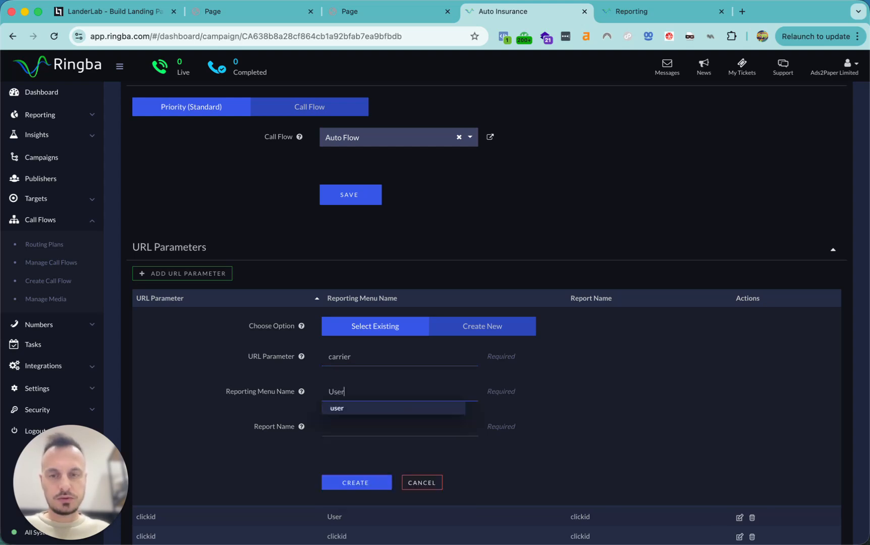
pyautogui.click(397, 433)
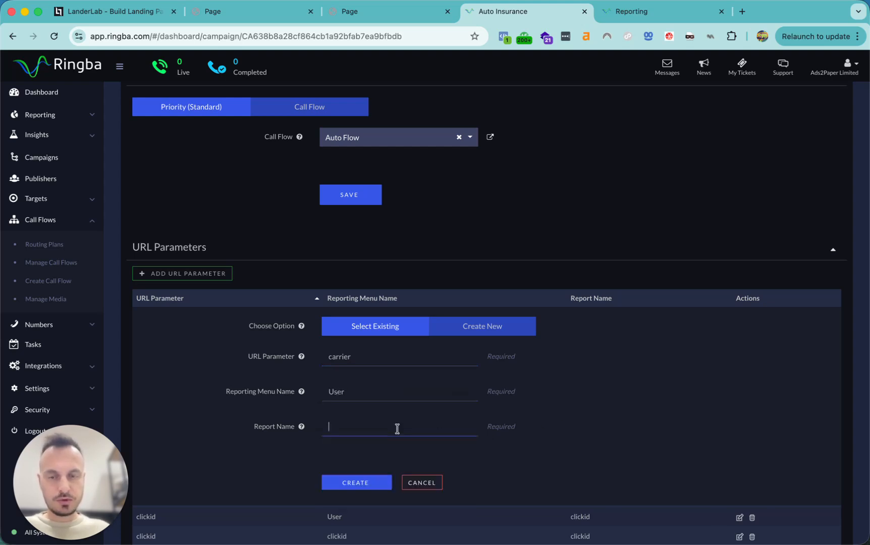
pyautogui.click(361, 482)
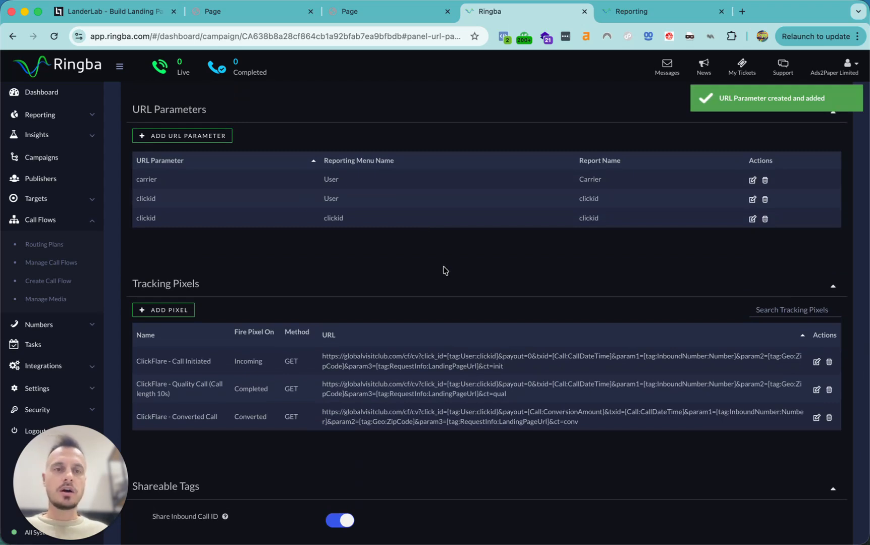
# Change the carrier URL parameter's Report Name from Carrier to lowercase carrier and update it
pyautogui.click(752, 180)
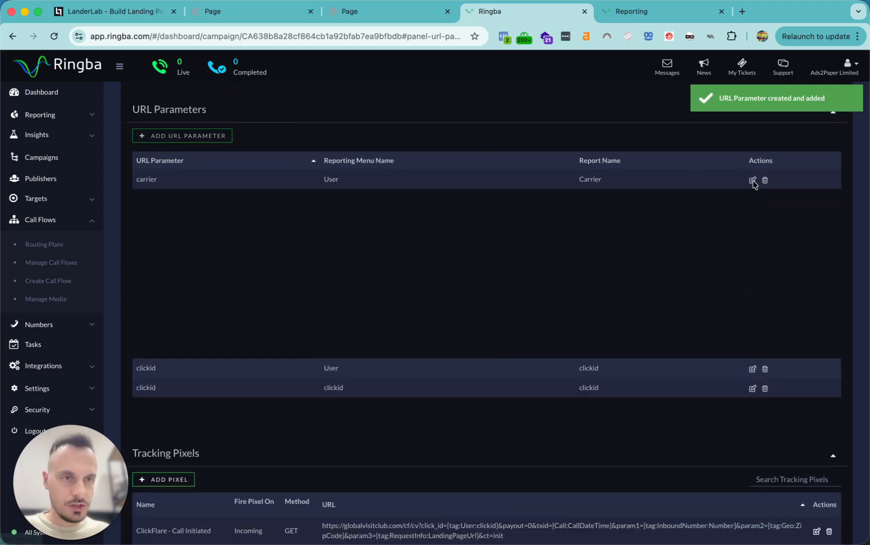
pyautogui.doubleClick(364, 286)
pyautogui.press('BackSpace')
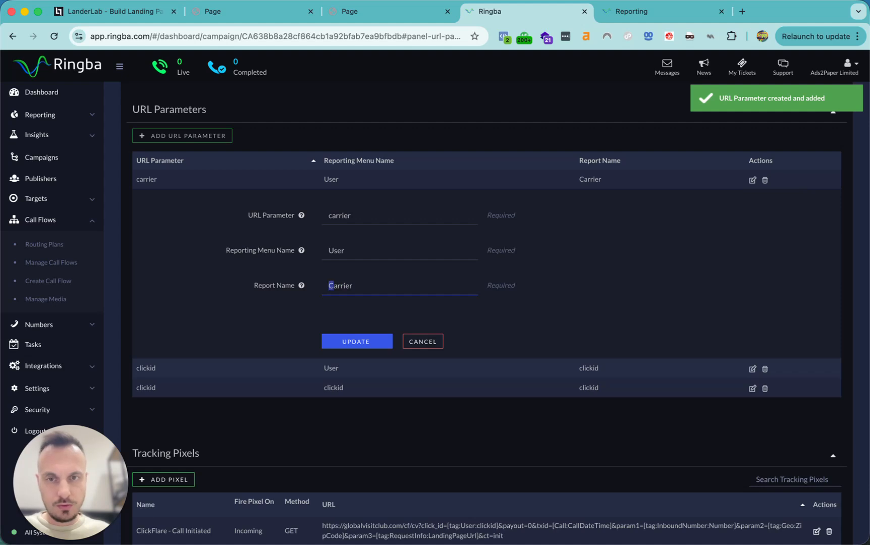
pyautogui.write('carrier')
pyautogui.click(356, 341)
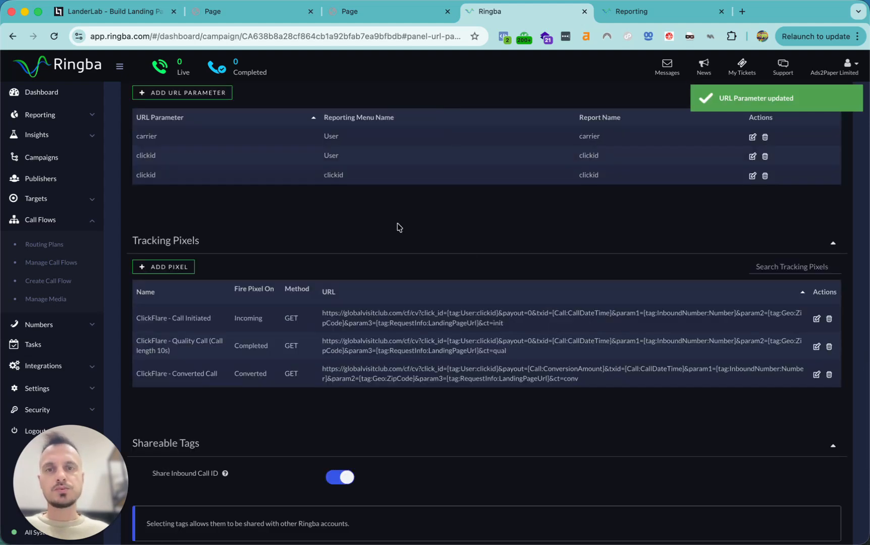
# Highlight the carrier row's values and the URL Parameters heading to confirm the change
pyautogui.scroll(2, 497, 258)
pyautogui.moveTo(616, 230); pyautogui.dragTo(150, 220)
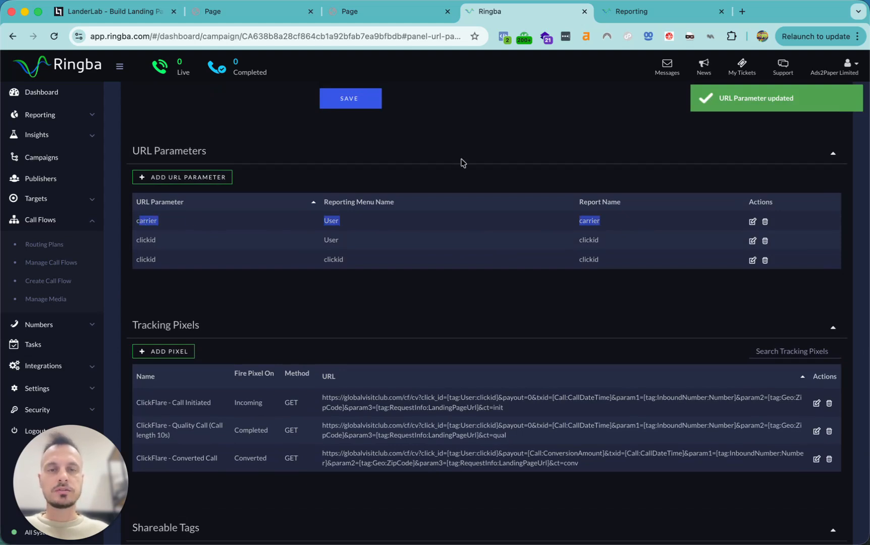
pyautogui.click(567, 235)
pyautogui.moveTo(359, 229); pyautogui.dragTo(138, 220)
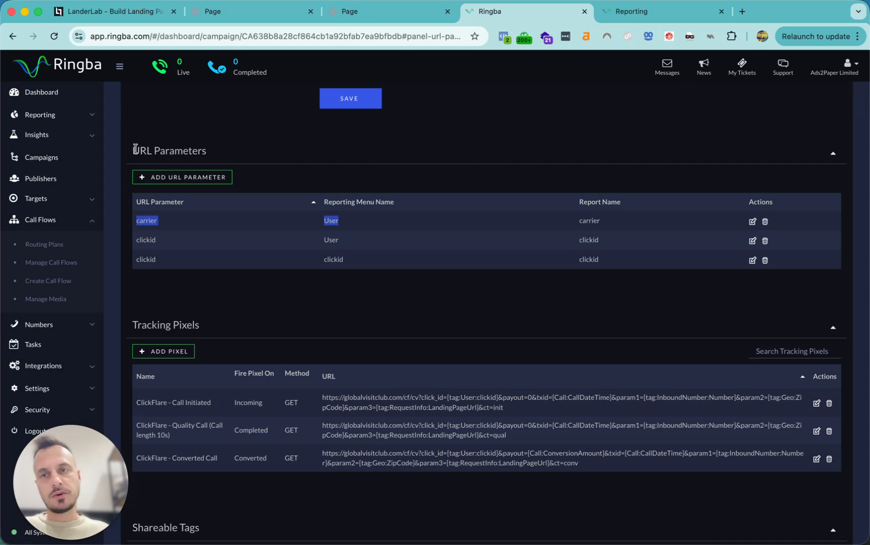
pyautogui.moveTo(134, 150); pyautogui.dragTo(220, 153)
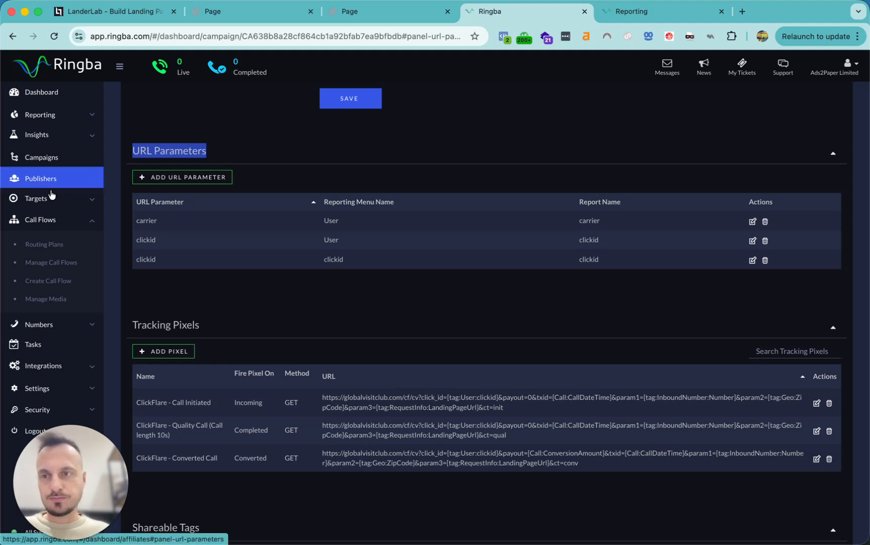
# Build a new call flow: Inbound Call into a Router, with Route 1 leading to a Dial node
pyautogui.click(42, 281)
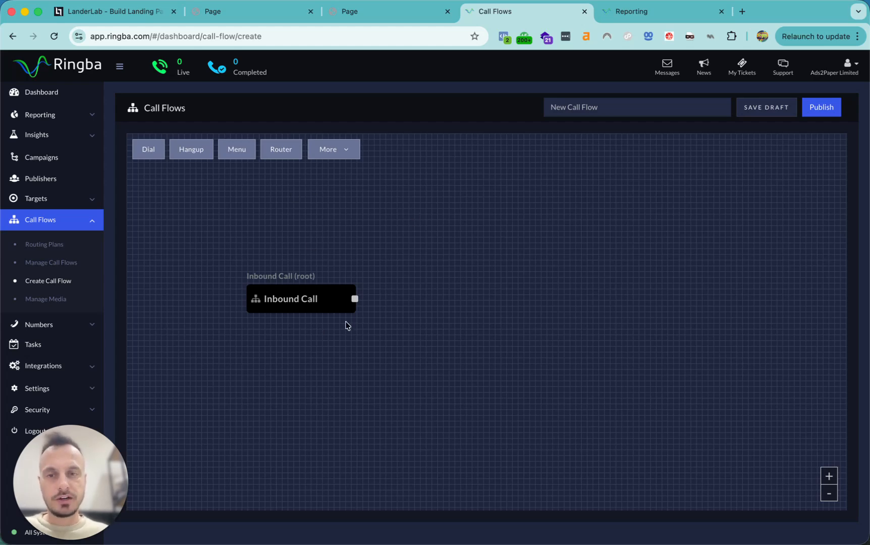
pyautogui.click(360, 301)
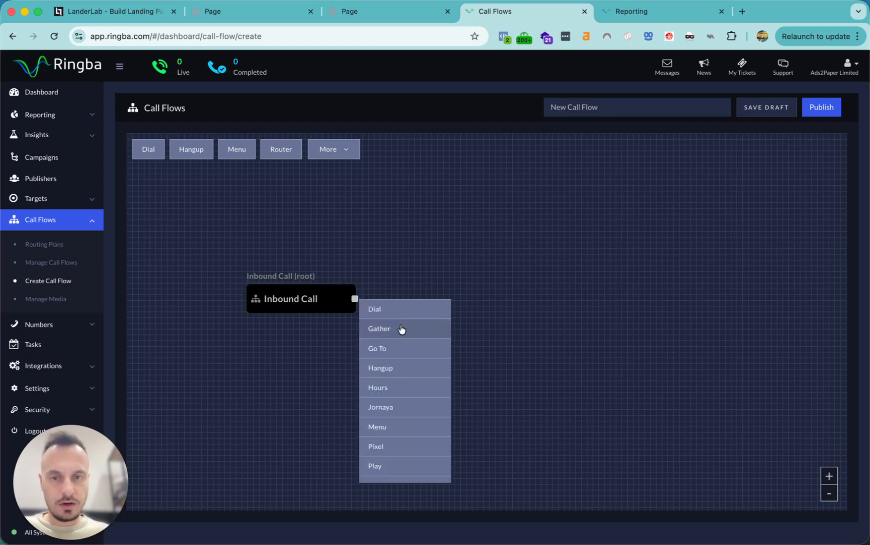
pyautogui.scroll(-3, 407, 368)
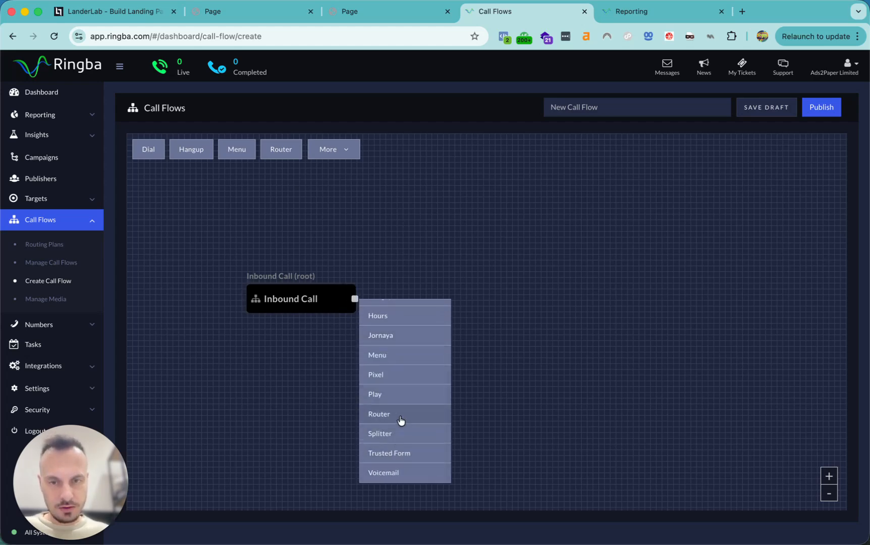
pyautogui.click(402, 417)
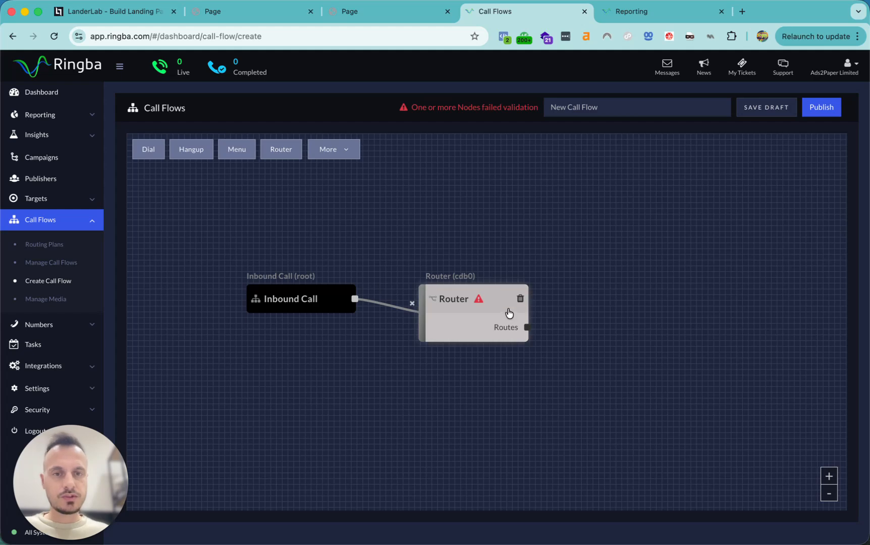
pyautogui.click(527, 327)
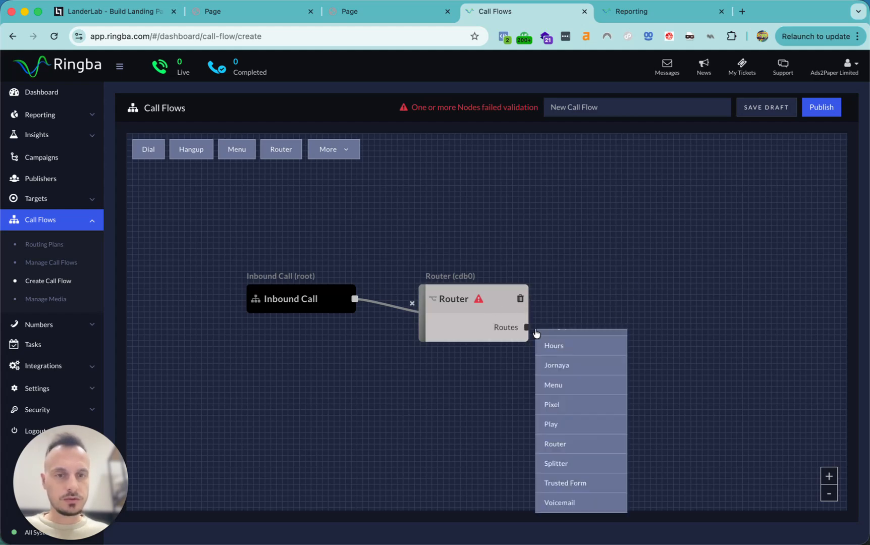
pyautogui.scroll(3, 577, 384)
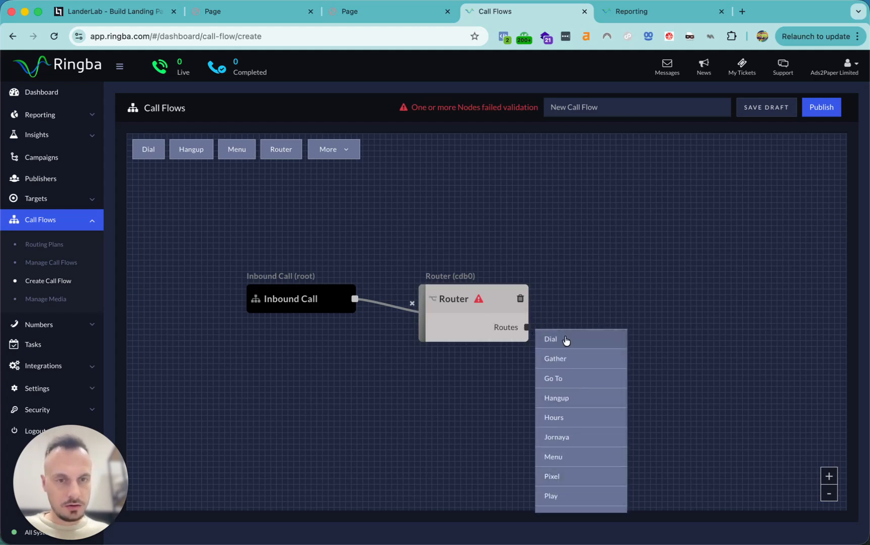
pyautogui.click(565, 338)
pyautogui.moveTo(657, 299); pyautogui.dragTo(666, 169)
pyautogui.click(571, 248)
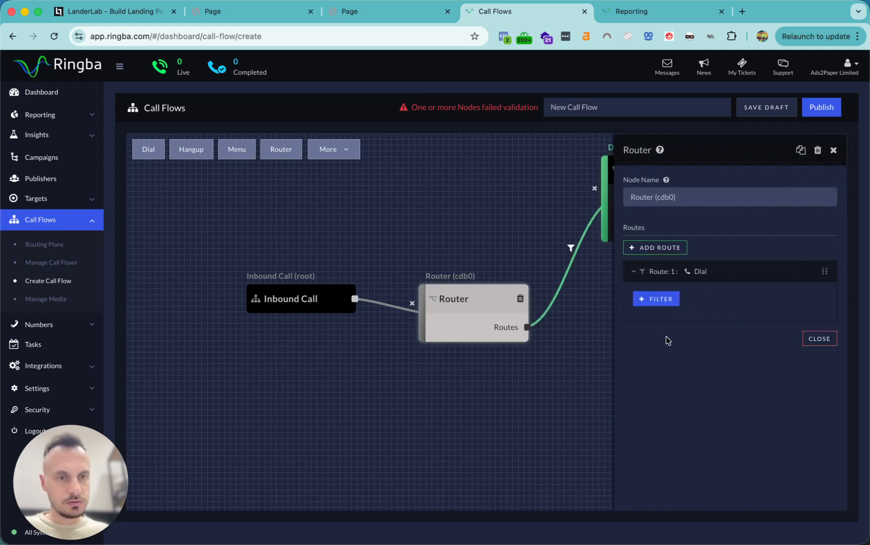
# Add a second Dial route and filter Route 1 on User - User - Carrier equals Allstate
pyautogui.click(654, 244)
pyautogui.click(669, 254)
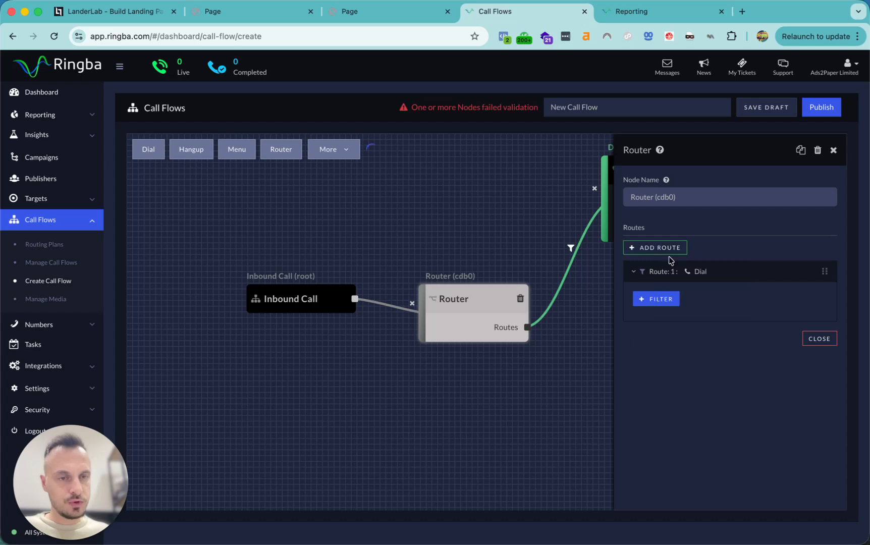
pyautogui.click(667, 301)
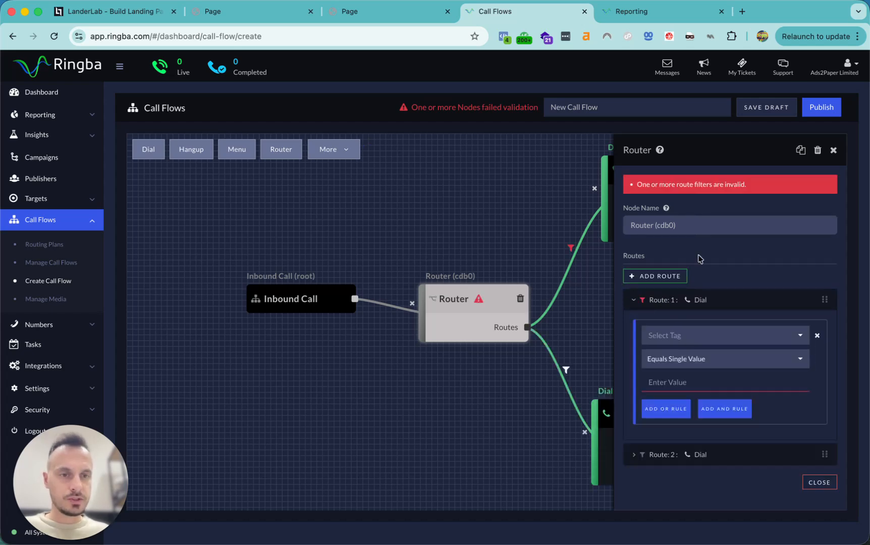
pyautogui.click(691, 334)
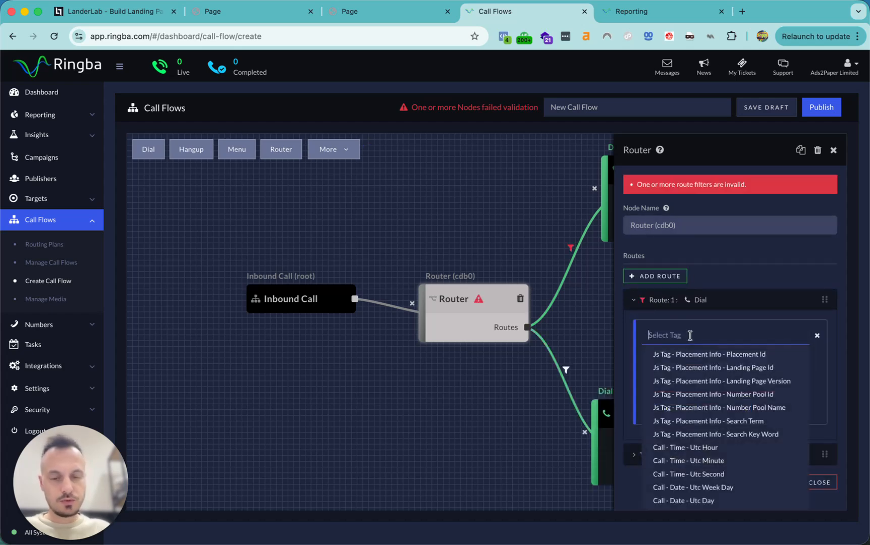
pyautogui.write('carrier')
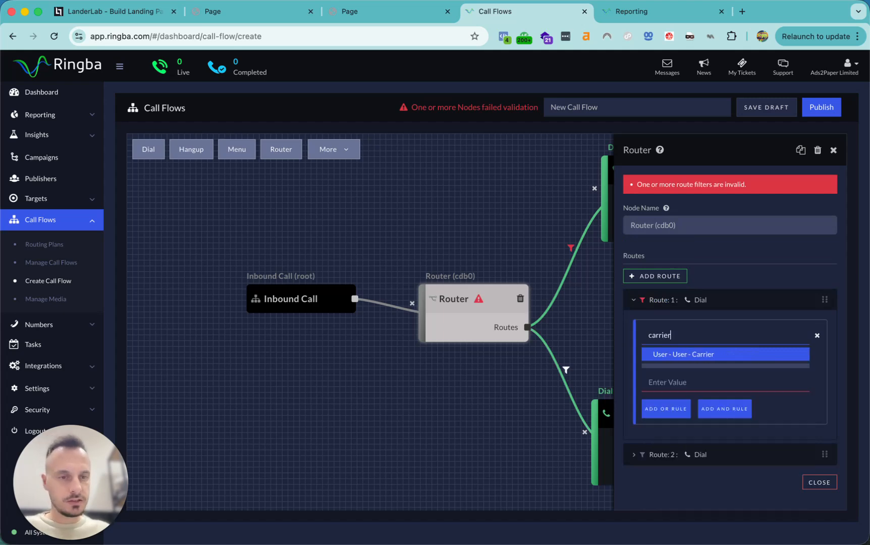
pyautogui.click(701, 357)
pyautogui.click(686, 381)
pyautogui.write('Allstate')
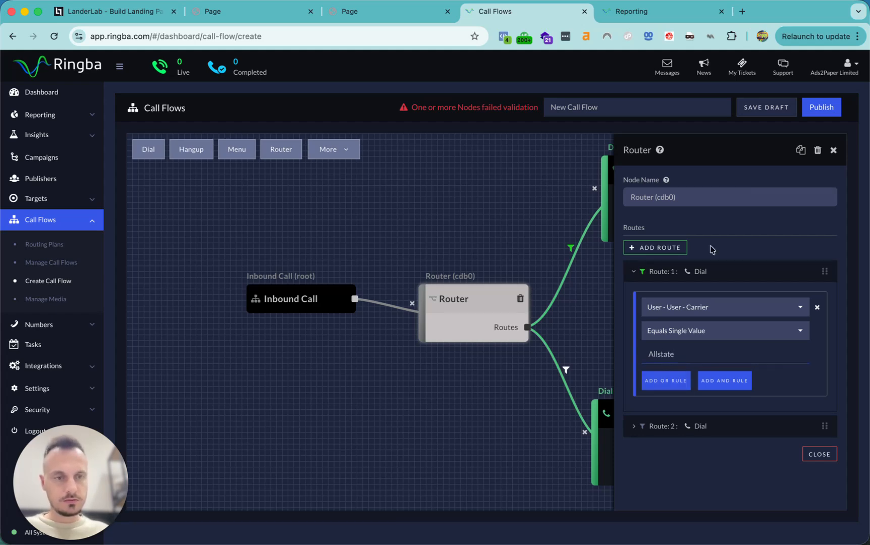
# Filter Route 2 on User - User - Carrier equals Geico
pyautogui.click(662, 427)
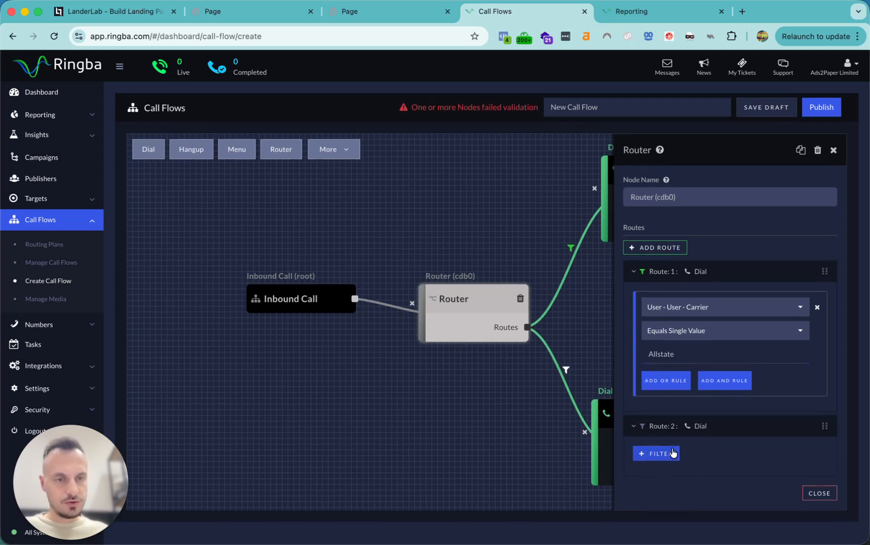
pyautogui.click(669, 459)
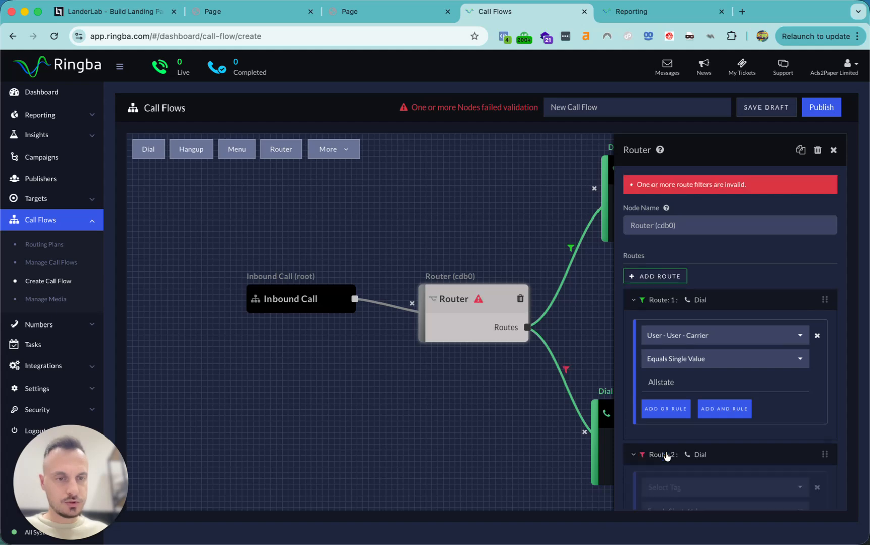
pyautogui.scroll(-3, 728, 441)
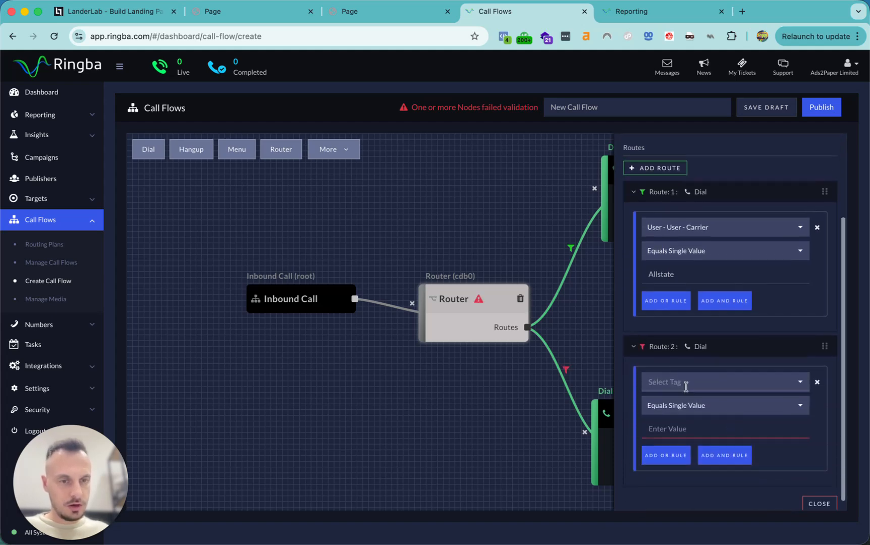
pyautogui.click(683, 380)
pyautogui.write('carrier')
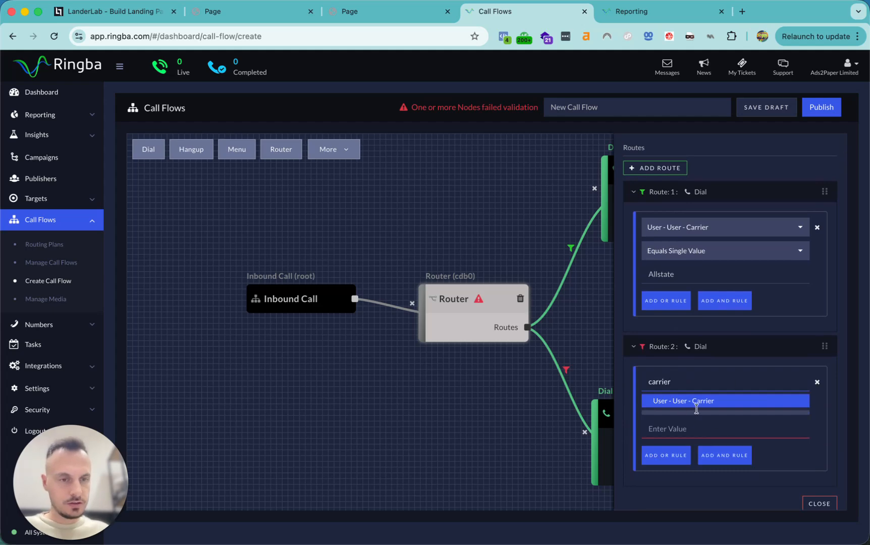
pyautogui.click(697, 404)
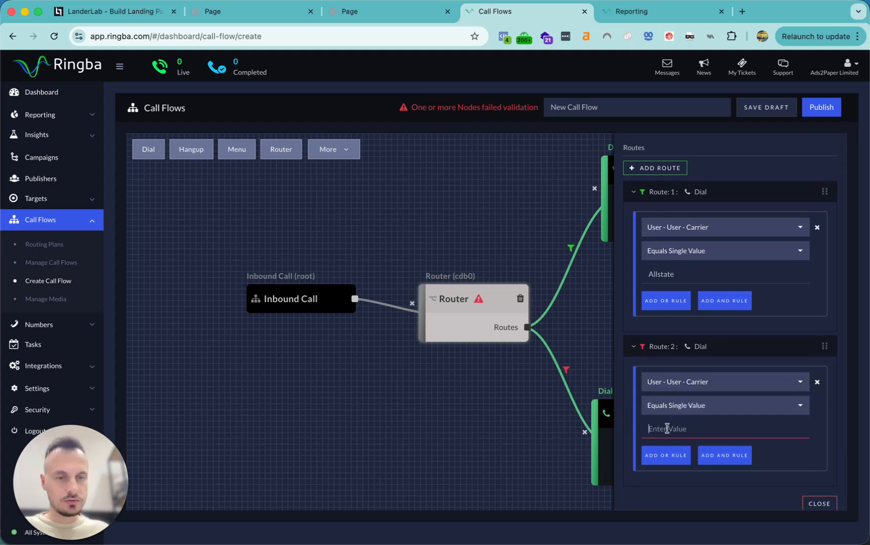
pyautogui.write('Geico')
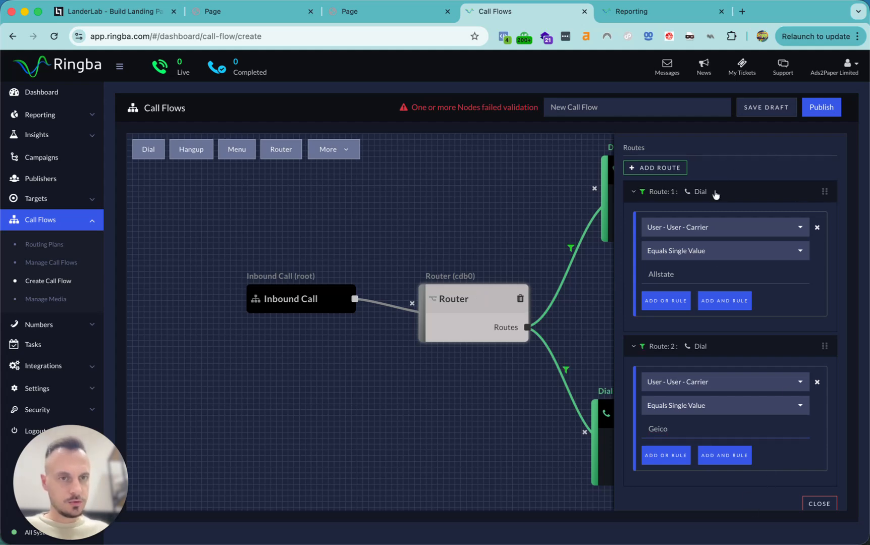
pyautogui.scroll(3, 719, 174)
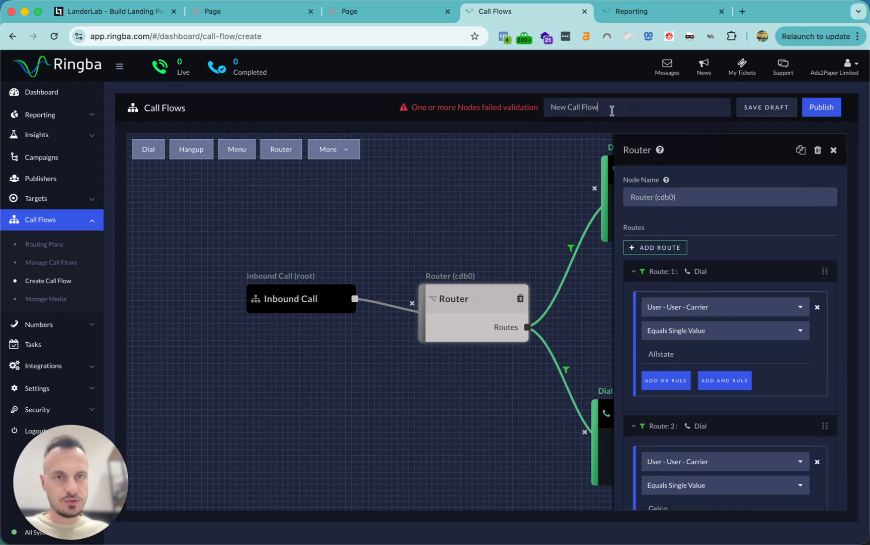
# Rename the call flow to New Auto Call Flow and attempt to publish it
pyautogui.moveTo(625, 111); pyautogui.dragTo(489, 109)
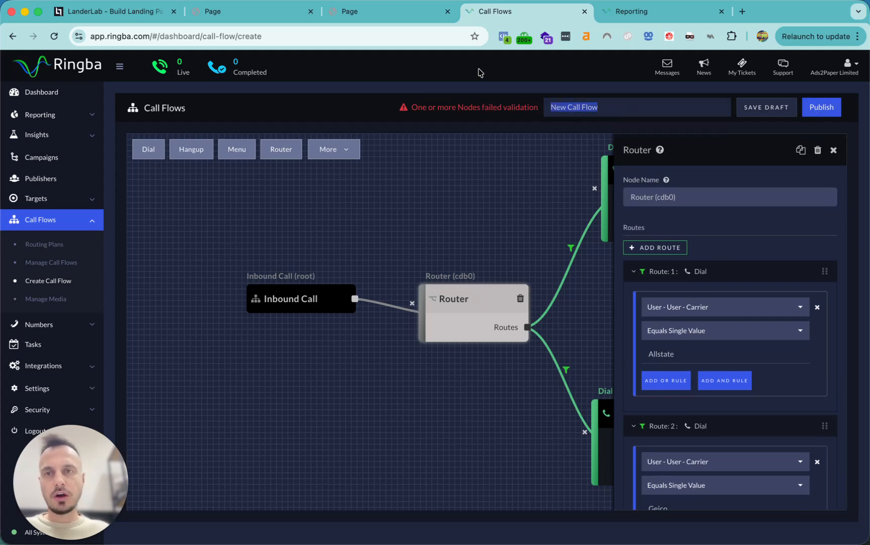
pyautogui.write('New')
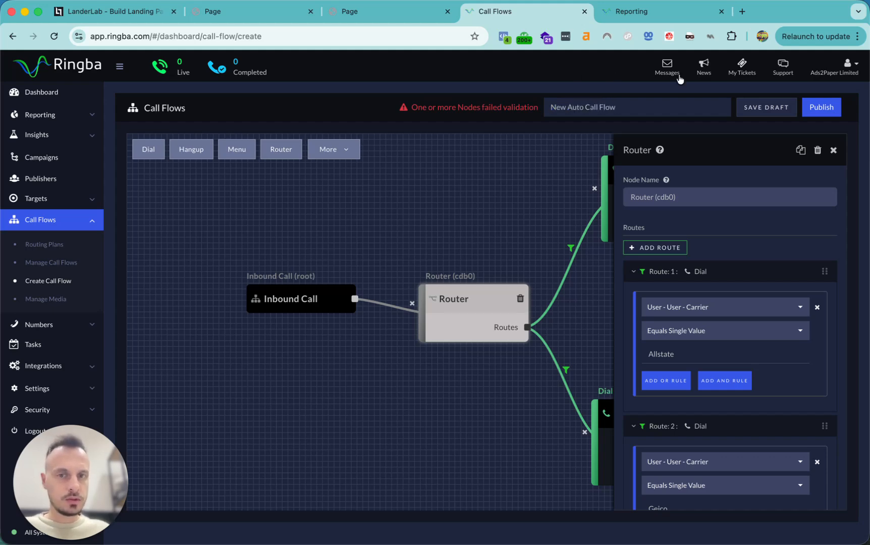
pyautogui.click(576, 67)
pyautogui.click(827, 107)
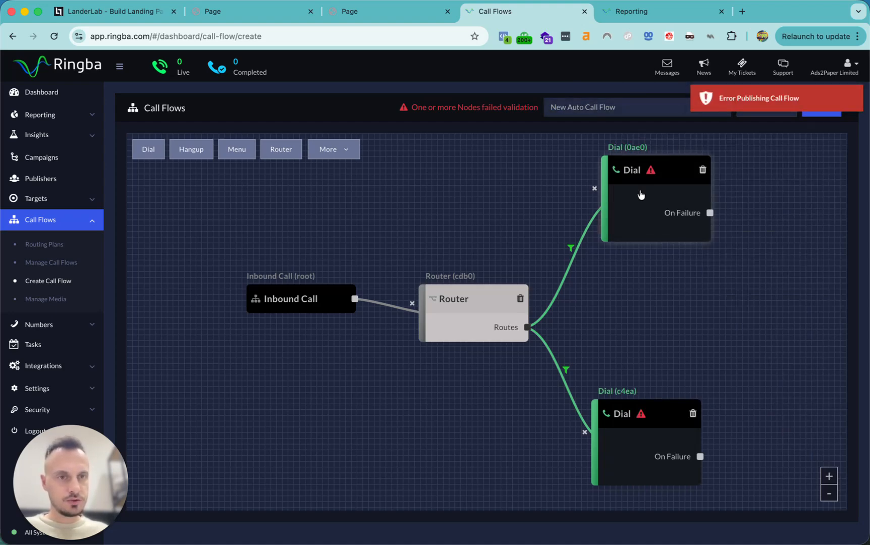
# Name the upper Dial node Allstate and assign it the Allstate buyer routing plan
pyautogui.click(641, 195)
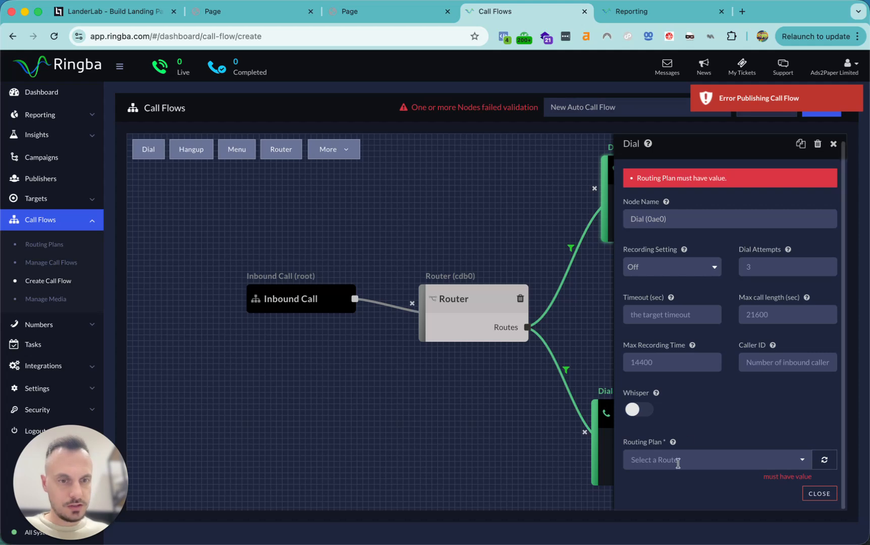
pyautogui.scroll(1, 709, 411)
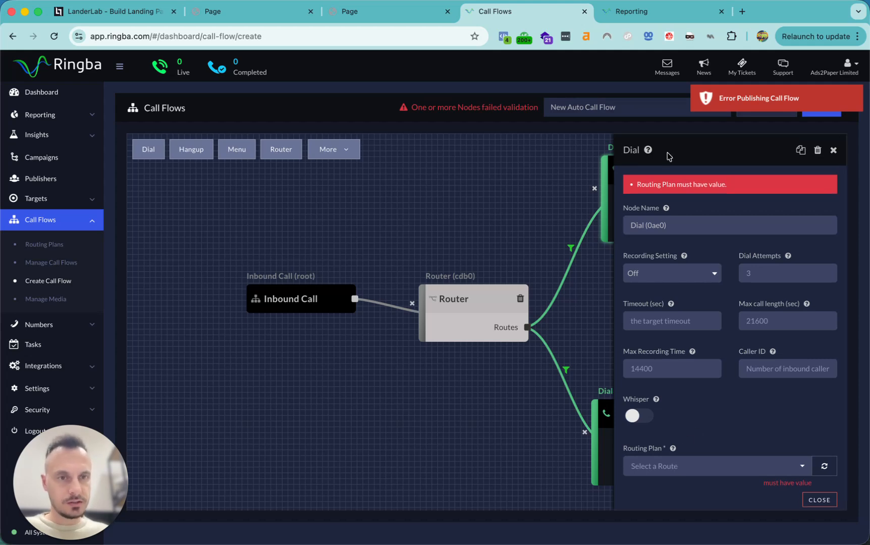
pyautogui.moveTo(690, 227); pyautogui.dragTo(625, 224)
pyautogui.write('Allstate')
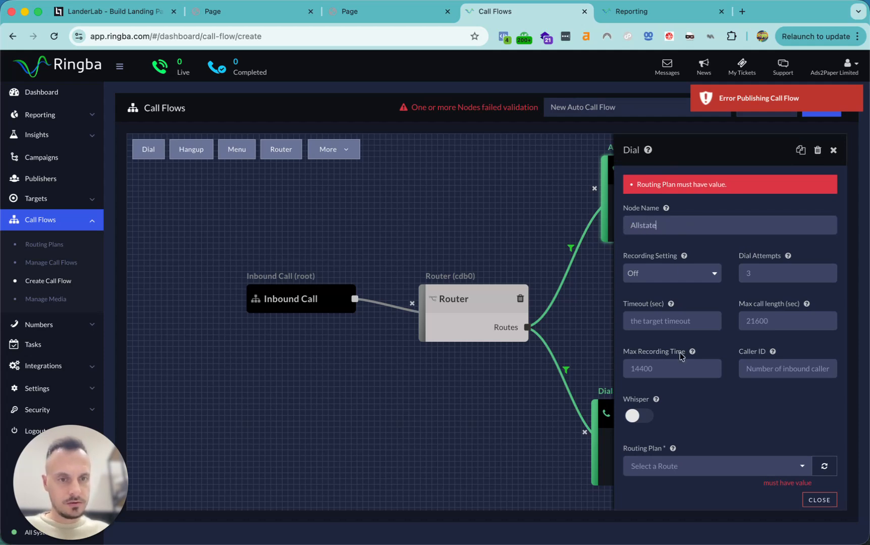
pyautogui.click(689, 464)
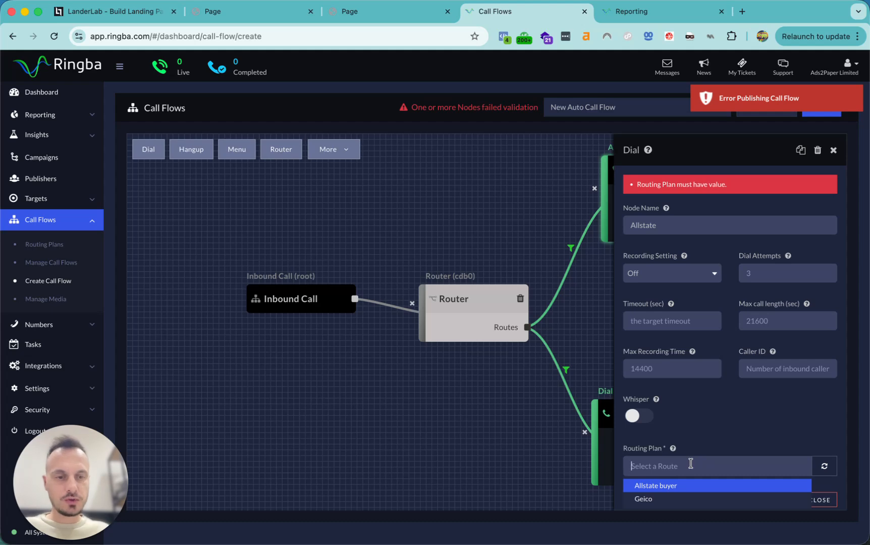
pyautogui.click(672, 486)
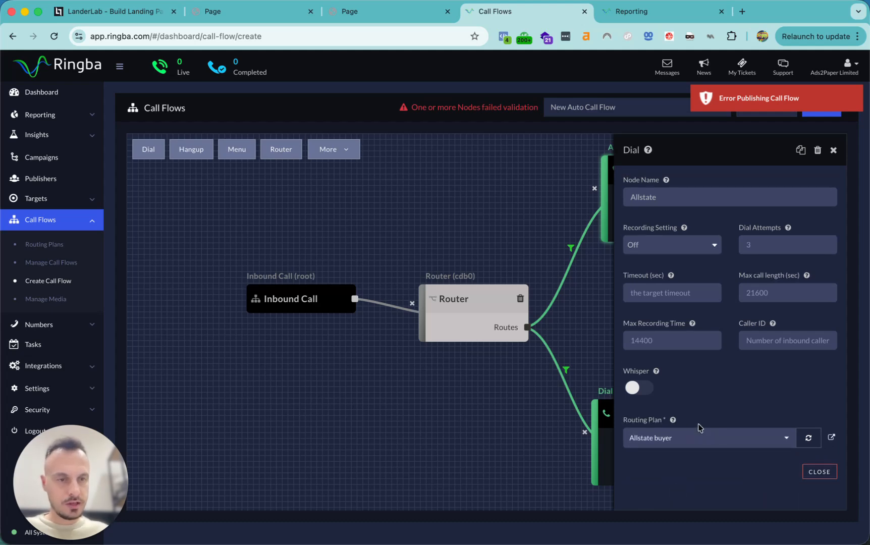
# Rename the lower Dial node to Geico and search its routing plans for geico
pyautogui.click(604, 446)
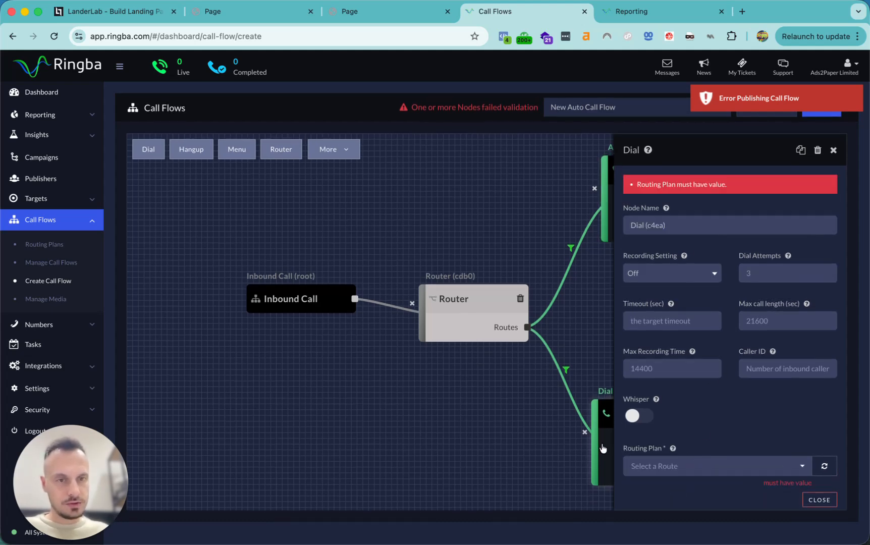
pyautogui.tripleClick(646, 225)
pyautogui.write('Gre')
pyautogui.write('ic')
pyautogui.scroll(-1, 658, 387)
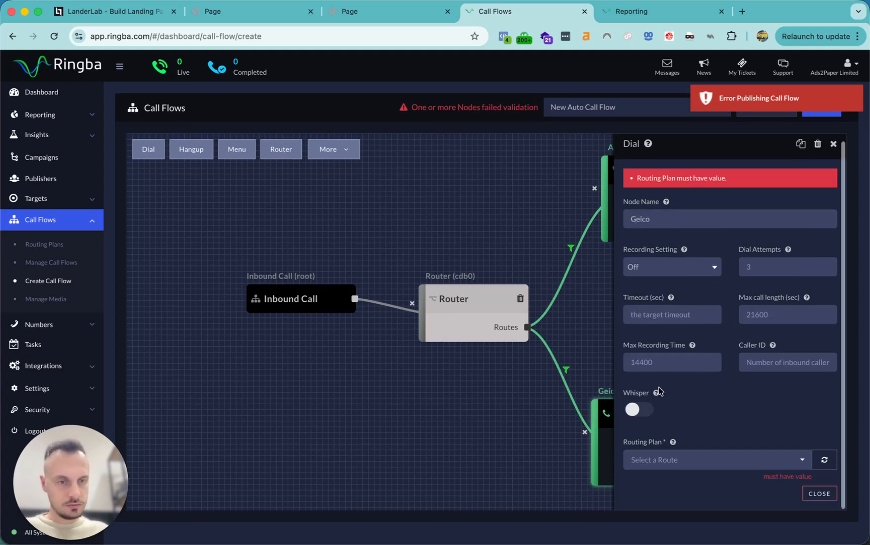
pyautogui.click(697, 460)
pyautogui.write('geico')
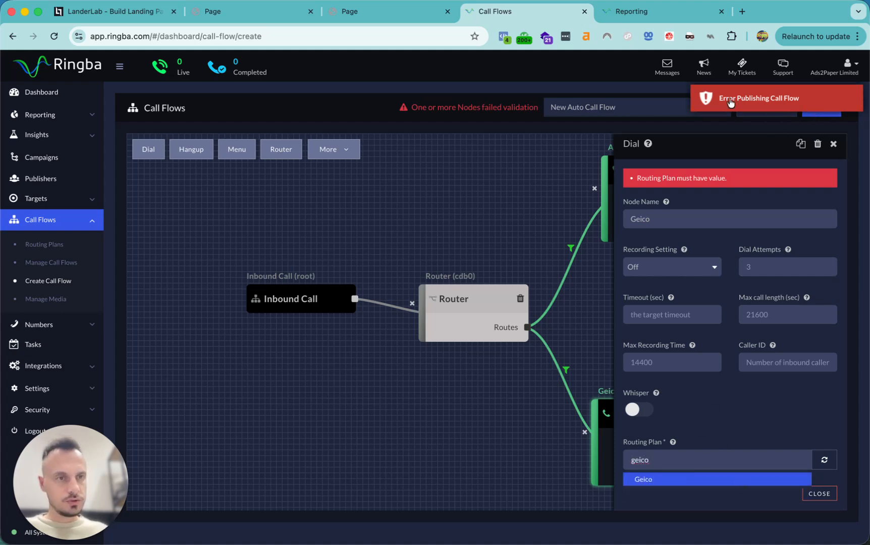
# Assign the Geico routing plan to the Geico node and publish the call flow
pyautogui.click(813, 115)
pyautogui.click(809, 110)
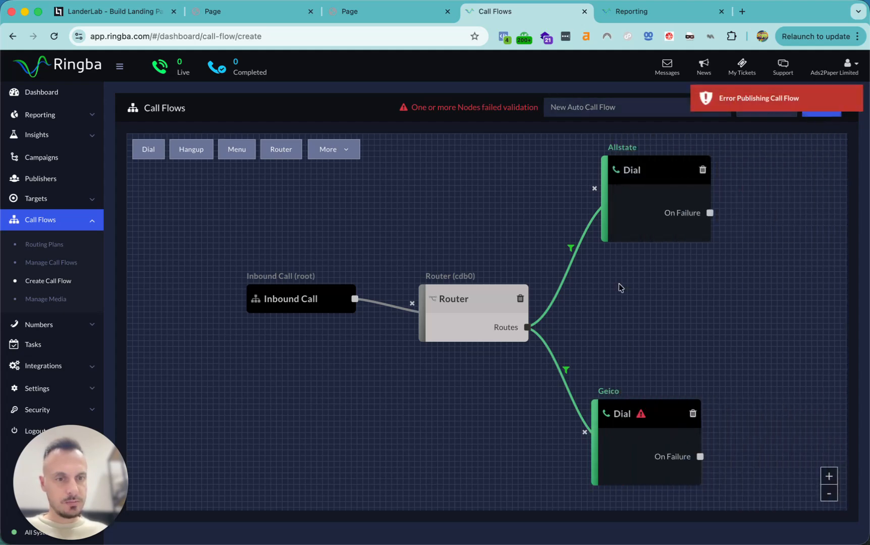
pyautogui.click(643, 476)
pyautogui.click(696, 458)
pyautogui.write('geico')
pyautogui.click(695, 485)
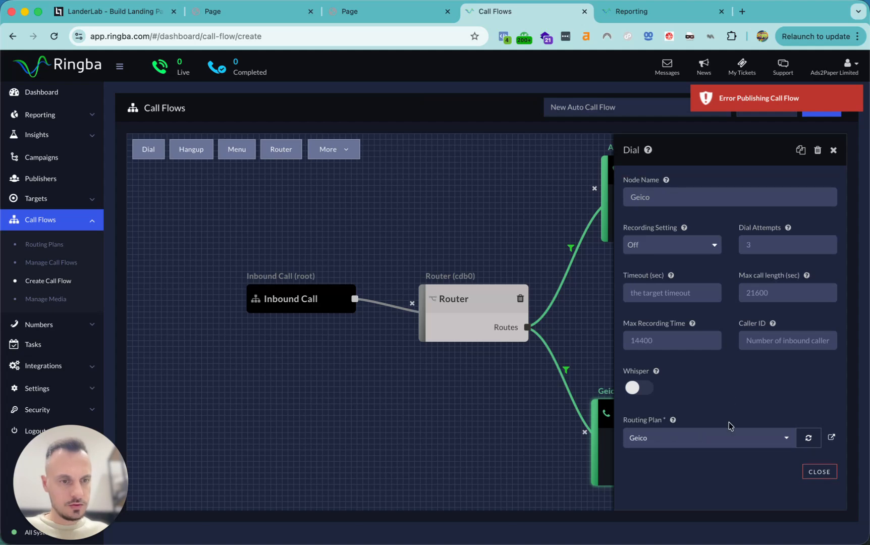
pyautogui.click(818, 108)
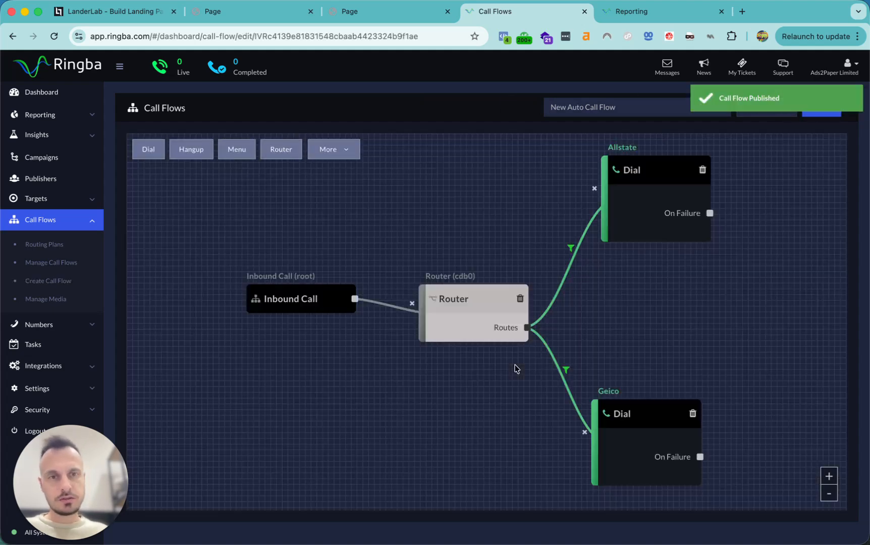
# Review the Router's Geico route carrier rule, then republish New Auto Call Flow
pyautogui.click(572, 249)
pyautogui.click(573, 251)
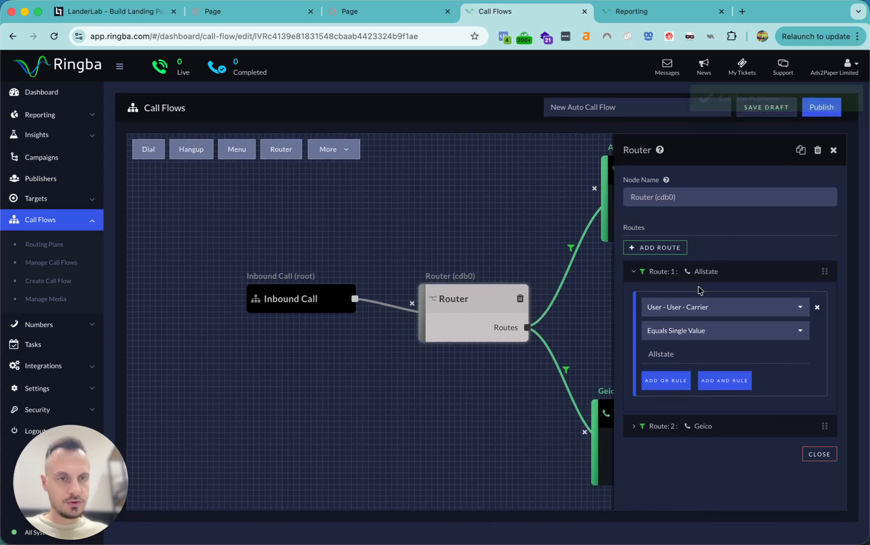
pyautogui.click(727, 425)
pyautogui.scroll(-1, 779, 396)
pyautogui.scroll(-3, 779, 396)
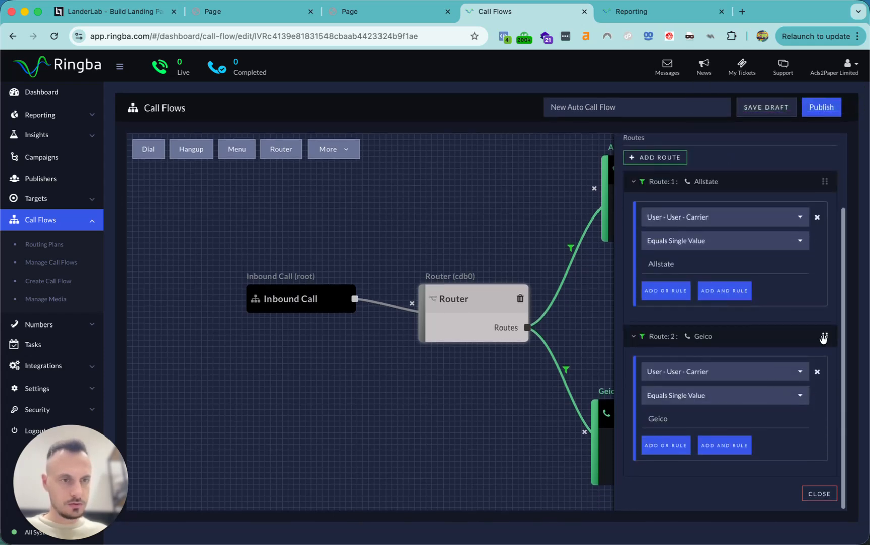
pyautogui.click(822, 336)
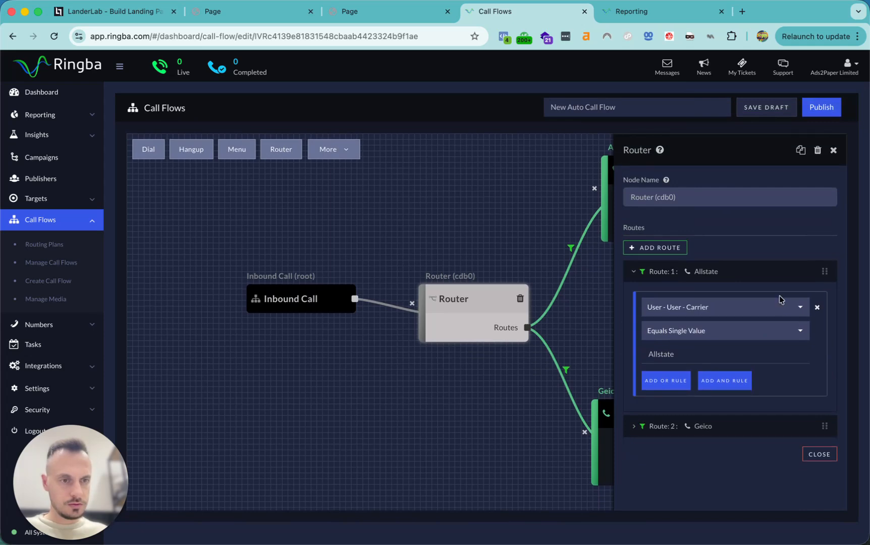
pyautogui.click(636, 427)
pyautogui.click(817, 109)
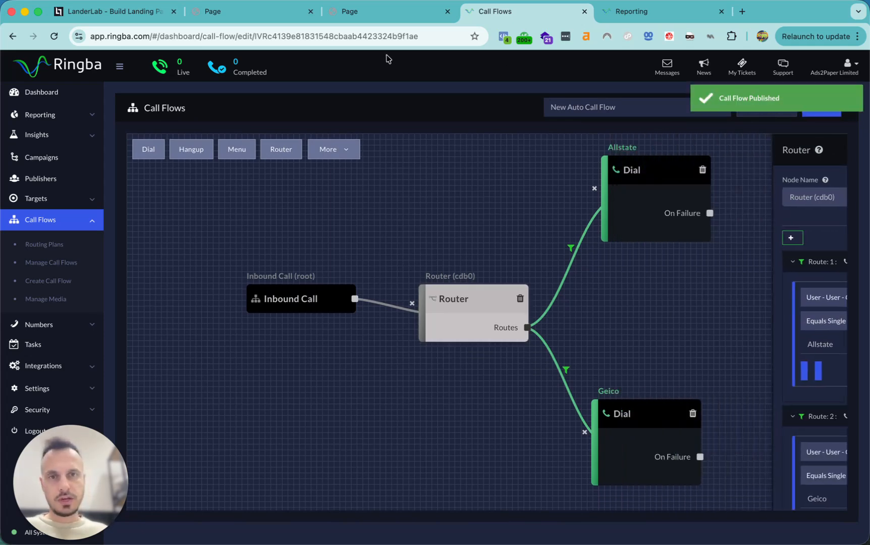
pyautogui.tripleClick(633, 104)
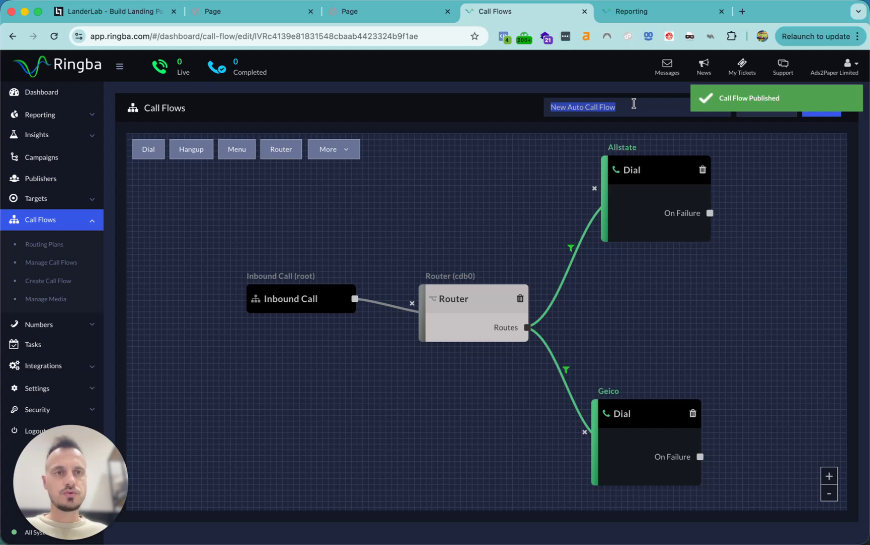
# Set the Auto Insurance campaign's Call Flow to New Auto Call Flow and save
pyautogui.click(38, 159)
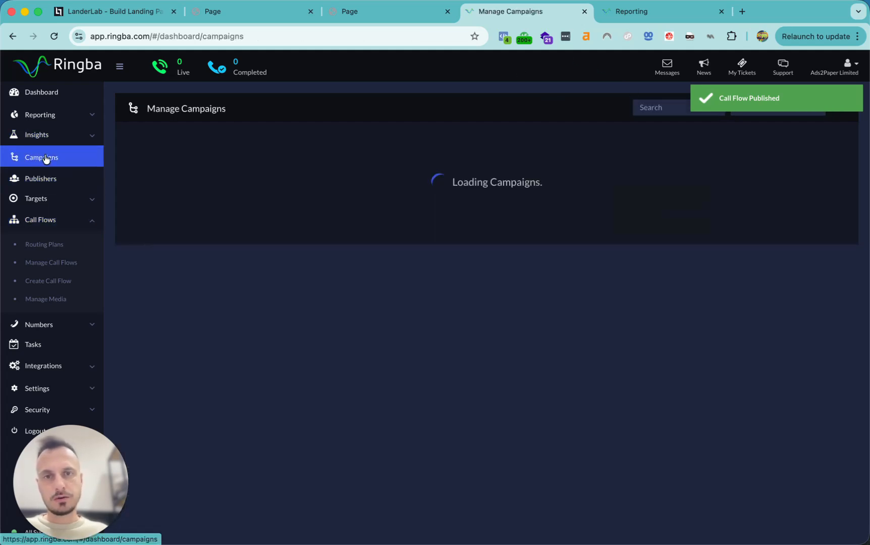
pyautogui.click(357, 193)
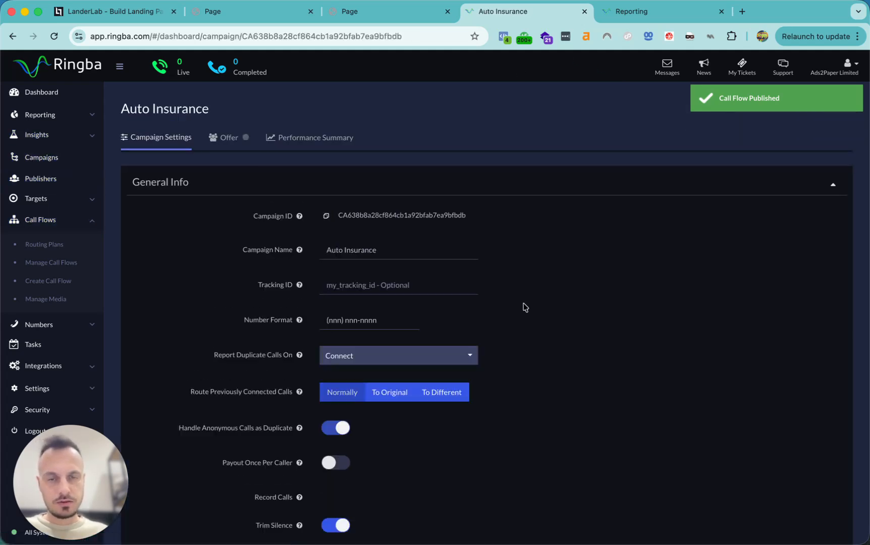
pyautogui.scroll(-20, 543, 352)
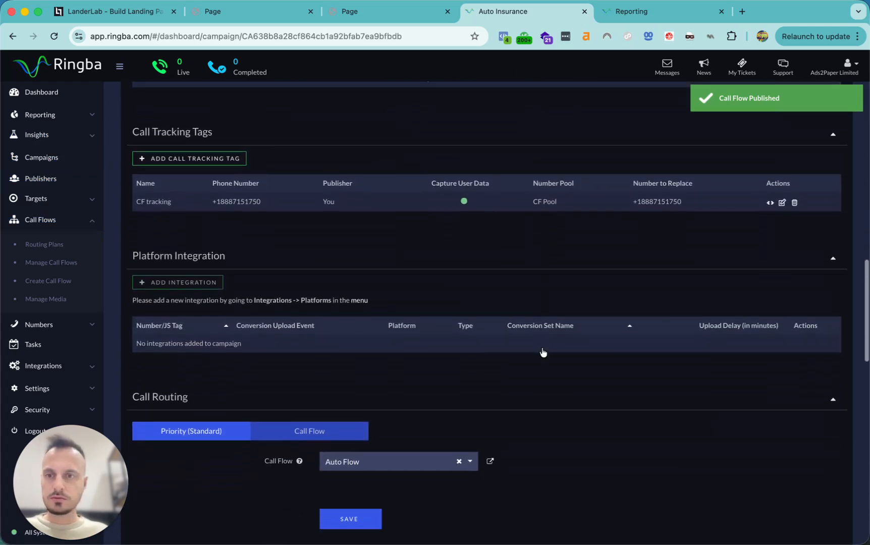
pyautogui.scroll(-5, 543, 352)
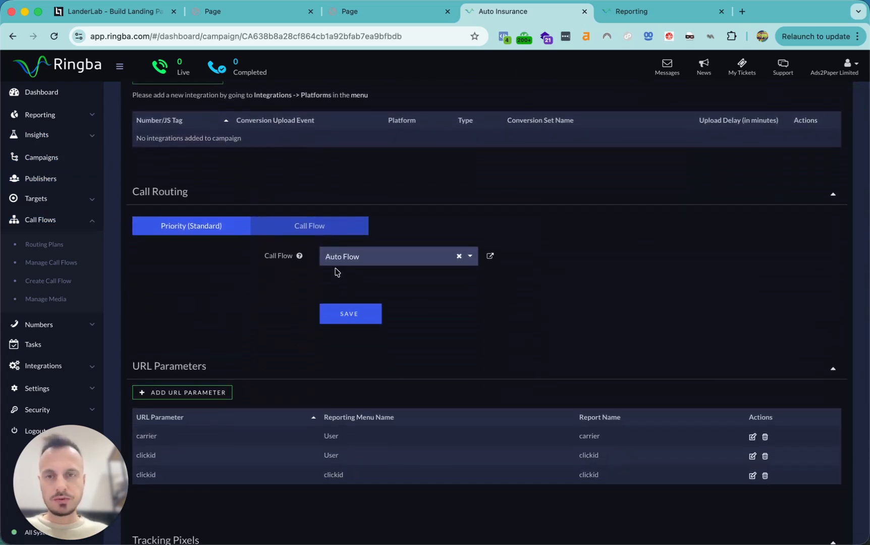
pyautogui.click(355, 253)
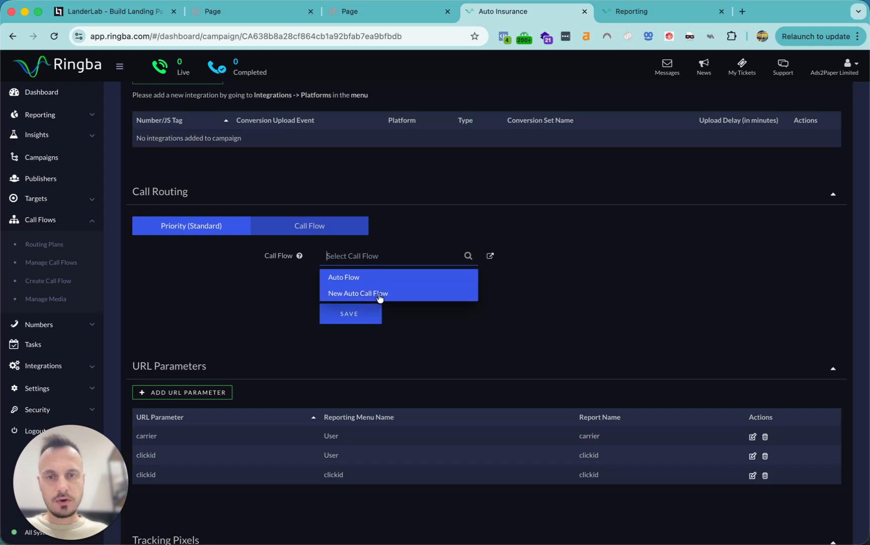
pyautogui.click(380, 298)
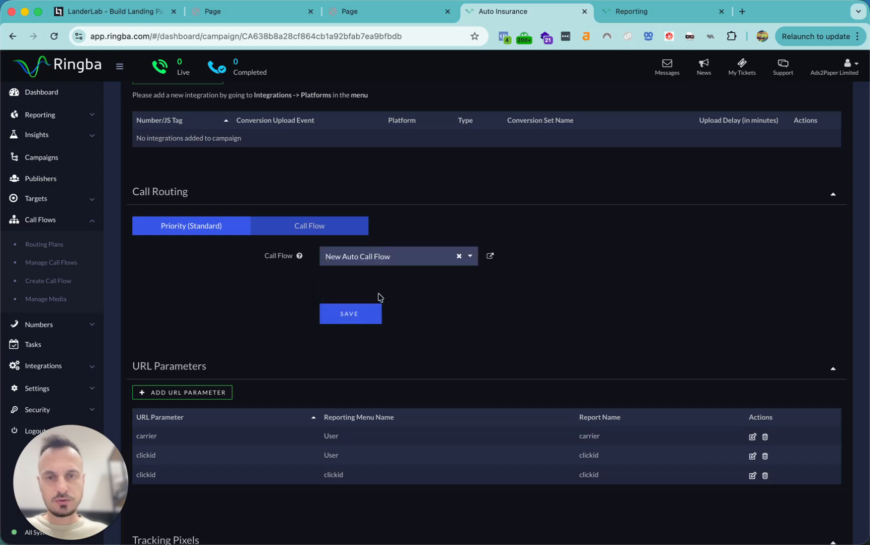
pyautogui.click(347, 315)
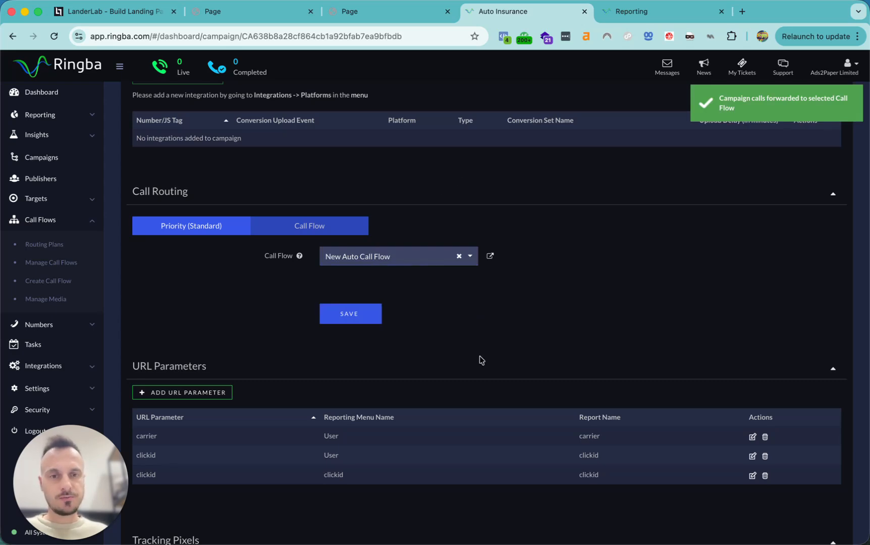
pyautogui.scroll(20, 480, 360)
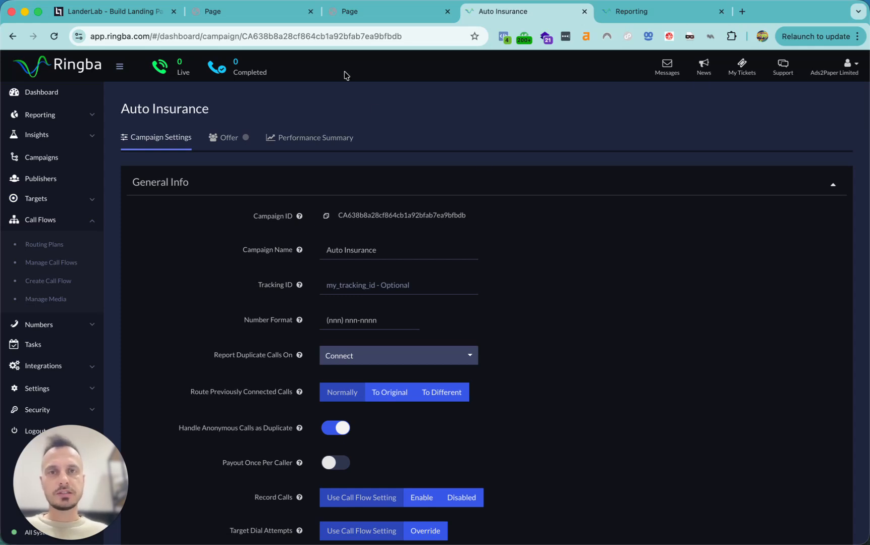
# Close both landing-page preview tabs and open the default Reporting call-log report
pyautogui.click(446, 12)
pyautogui.click(311, 12)
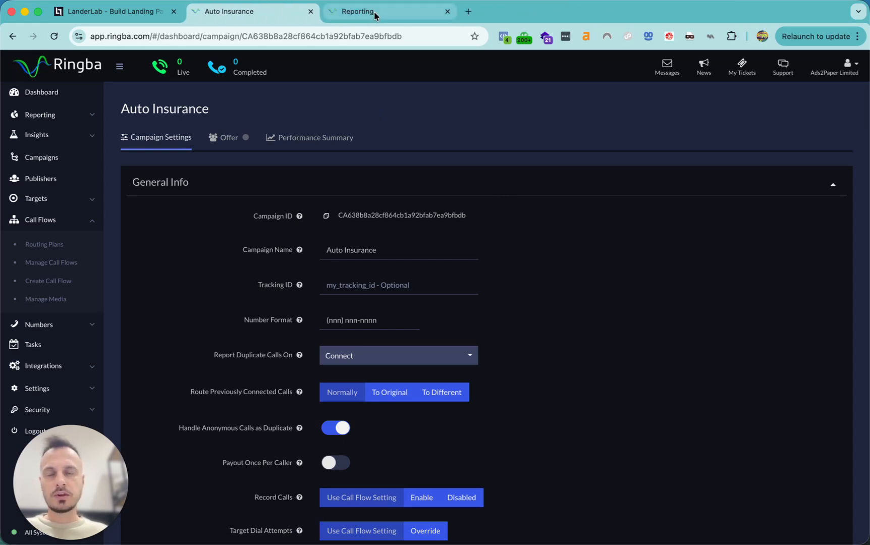
pyautogui.click(39, 115)
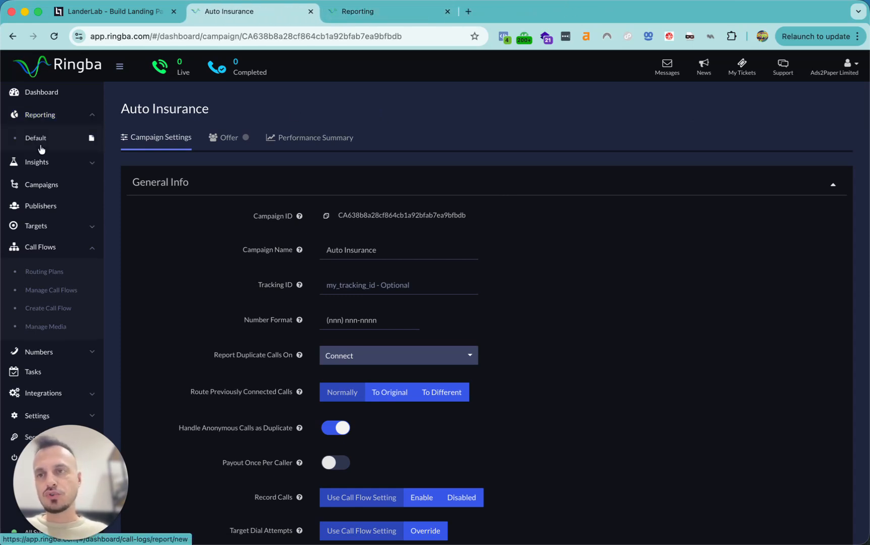
pyautogui.click(36, 138)
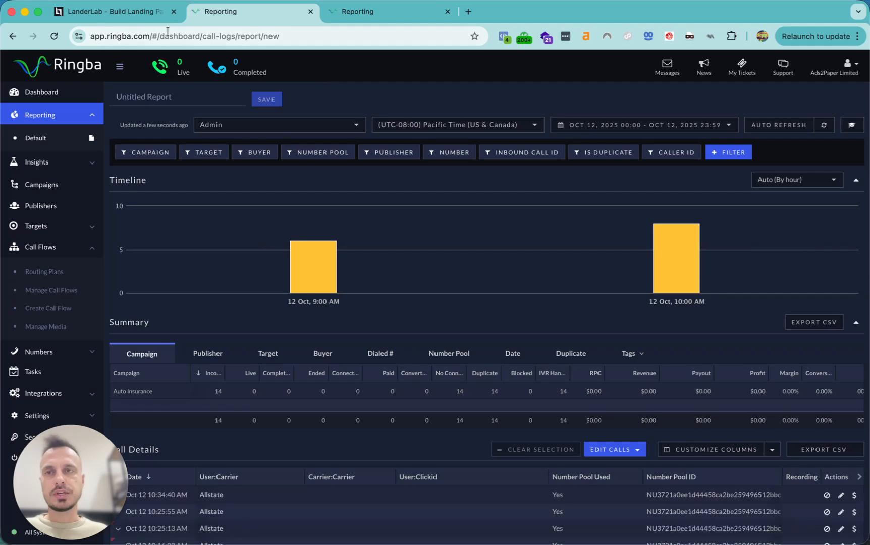
# View the whole LanderLab Auto Insurance PPC page, then return to the Ringba report
pyautogui.click(116, 12)
pyautogui.click(809, 75)
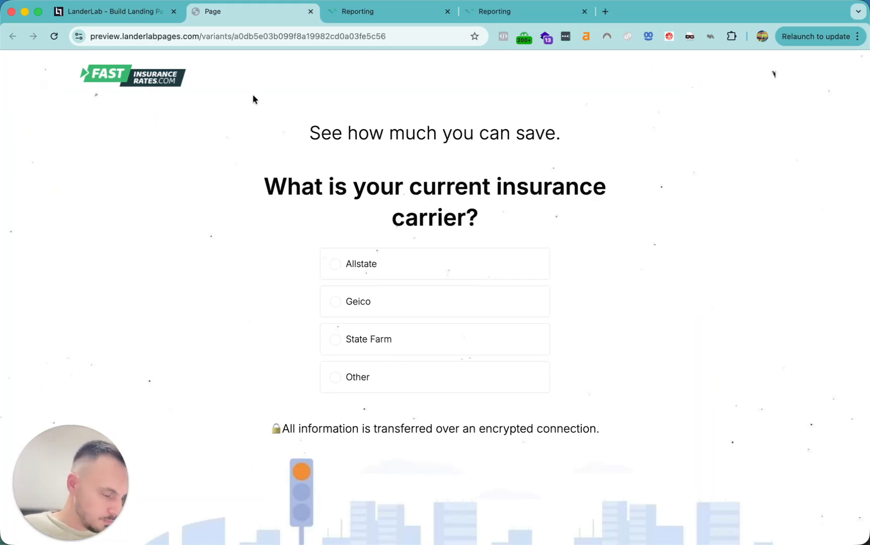
pyautogui.click(396, 13)
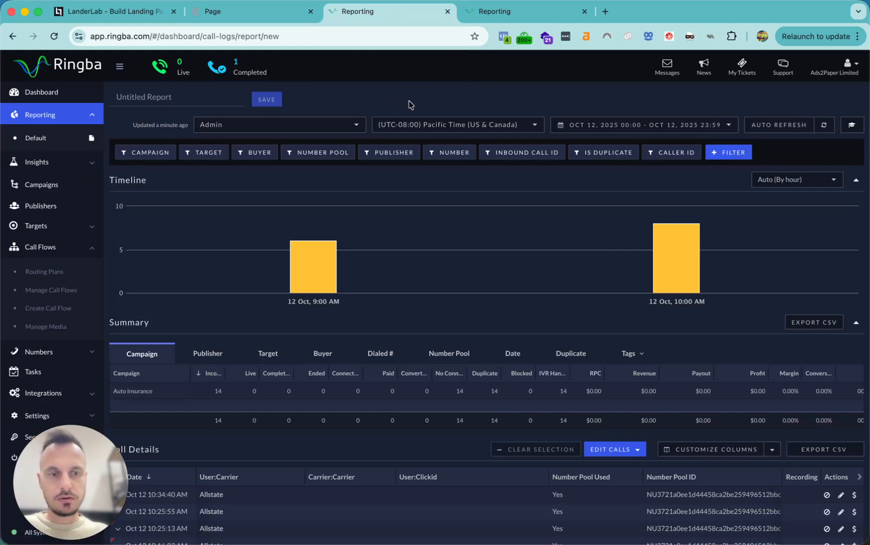
# Refresh the call report and expand the newest call from 12:57:09 PM
pyautogui.scroll(-5, 487, 382)
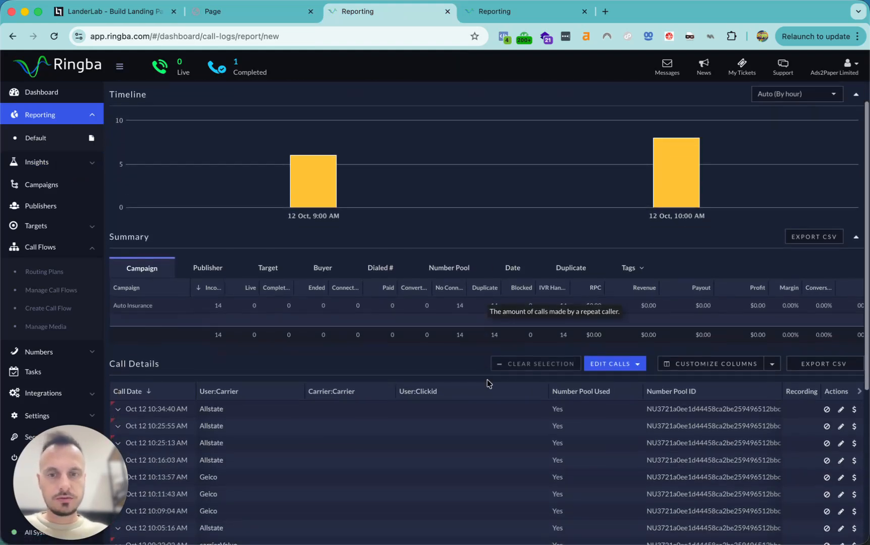
pyautogui.scroll(5, 432, 427)
pyautogui.click(824, 125)
pyautogui.scroll(-4, 570, 283)
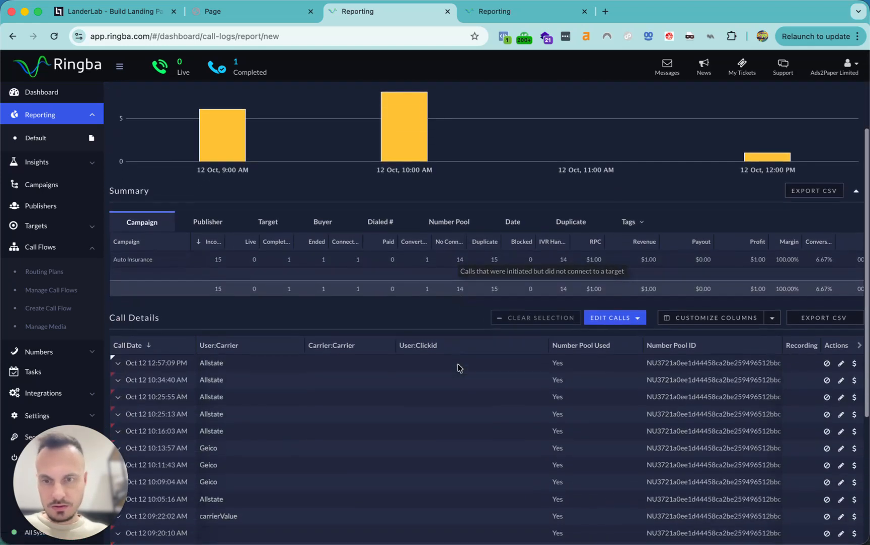
pyautogui.click(117, 343)
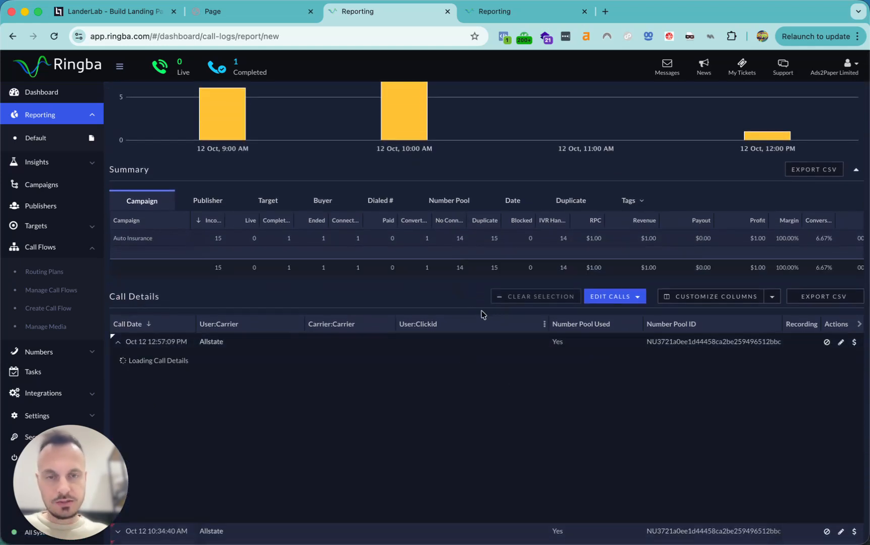
# Check the newest call's Tags, confirming carrier Allstate was recorded
pyautogui.scroll(-3, 496, 396)
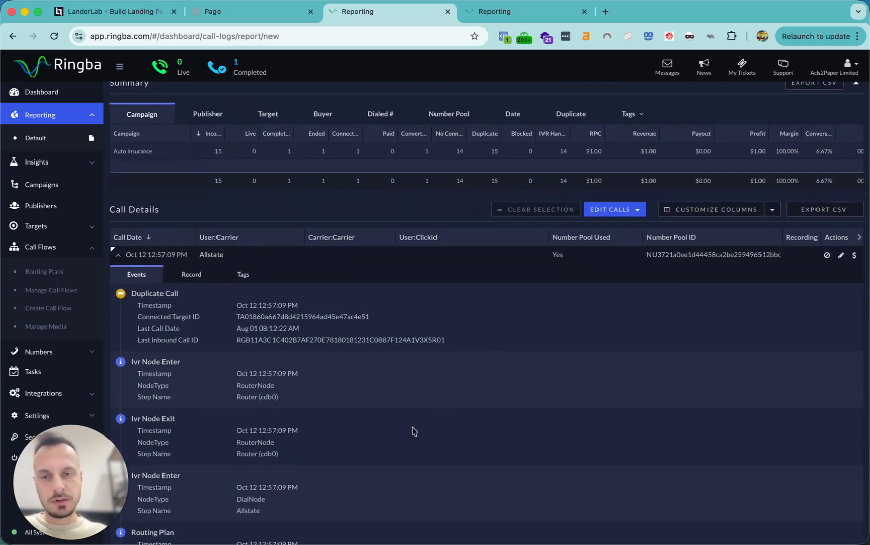
pyautogui.scroll(-1, 412, 429)
pyautogui.click(241, 235)
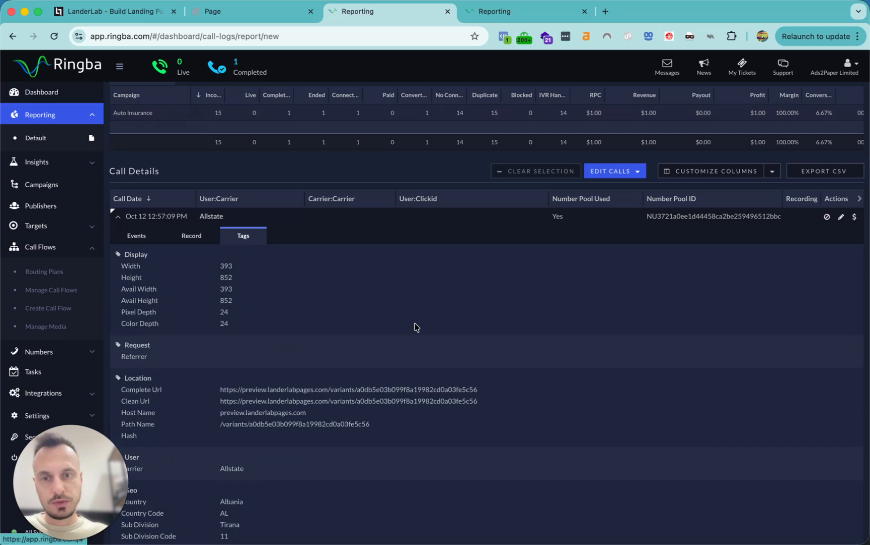
pyautogui.scroll(-2, 414, 327)
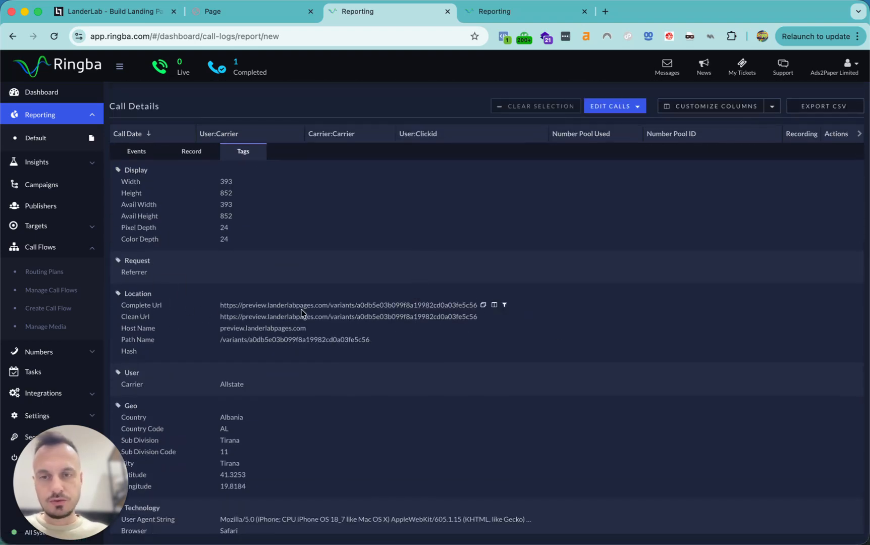
pyautogui.scroll(-1, 429, 381)
pyautogui.scroll(-1, 429, 384)
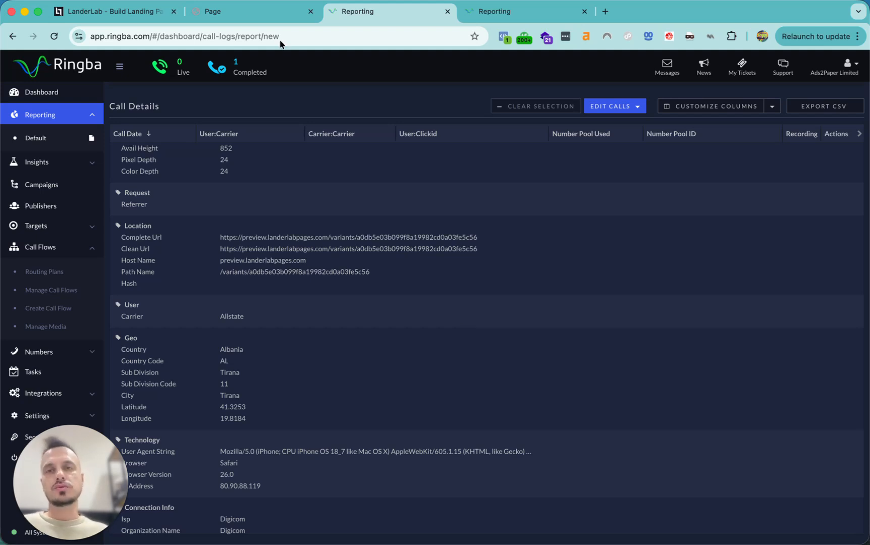
pyautogui.click(126, 11)
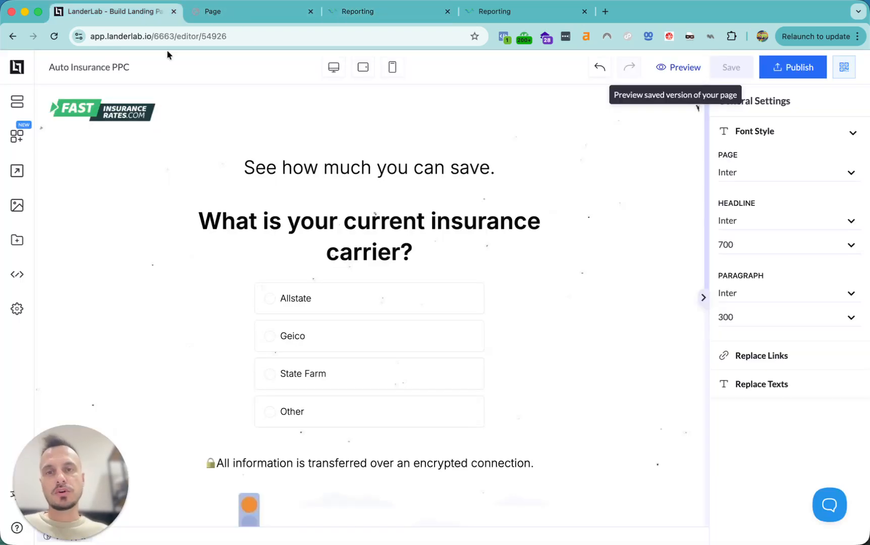
# Select the insurance-carrier quiz block in LanderLab, then open Ringba's Manage Call Flows list
pyautogui.click(580, 361)
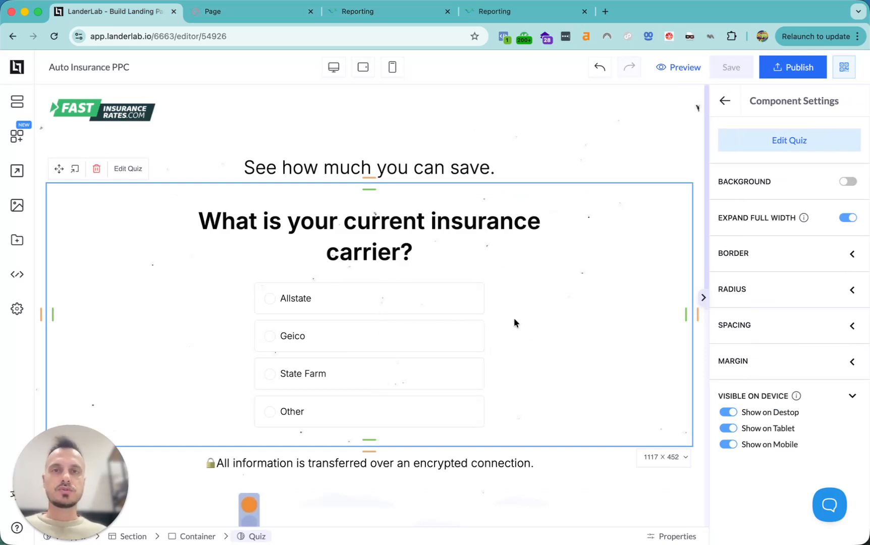
pyautogui.click(400, 12)
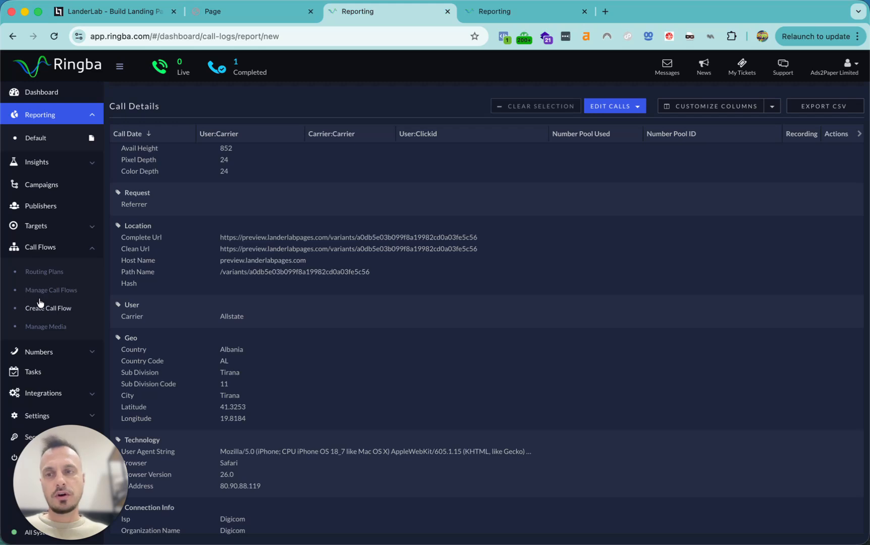
pyautogui.click(42, 293)
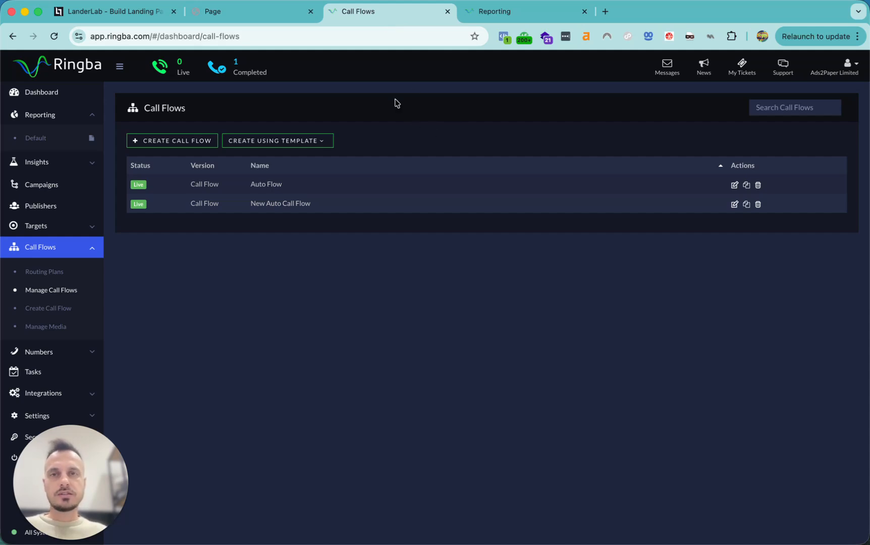
# Scroll the LanderLab Auto Insurance PPC page to the footer and back to the carrier quiz
pyautogui.click(253, 12)
pyautogui.click(146, 13)
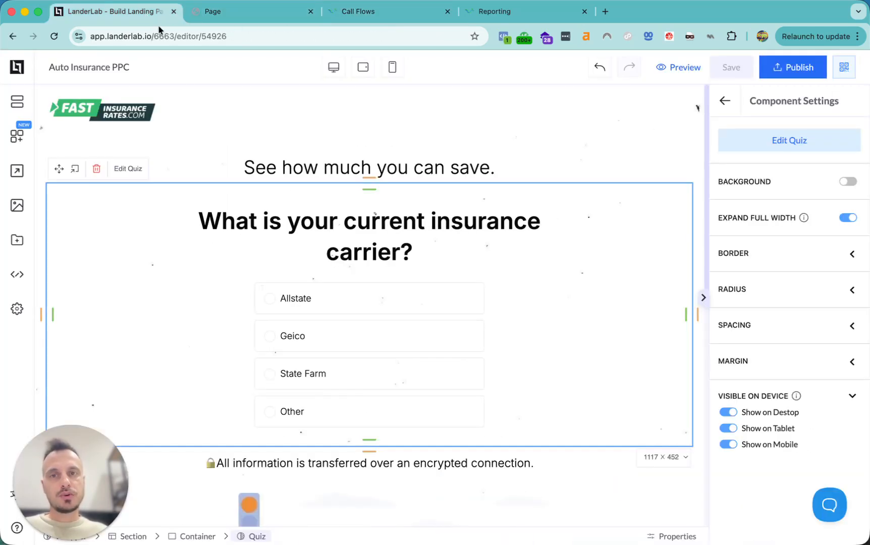
pyautogui.scroll(-2, 389, 316)
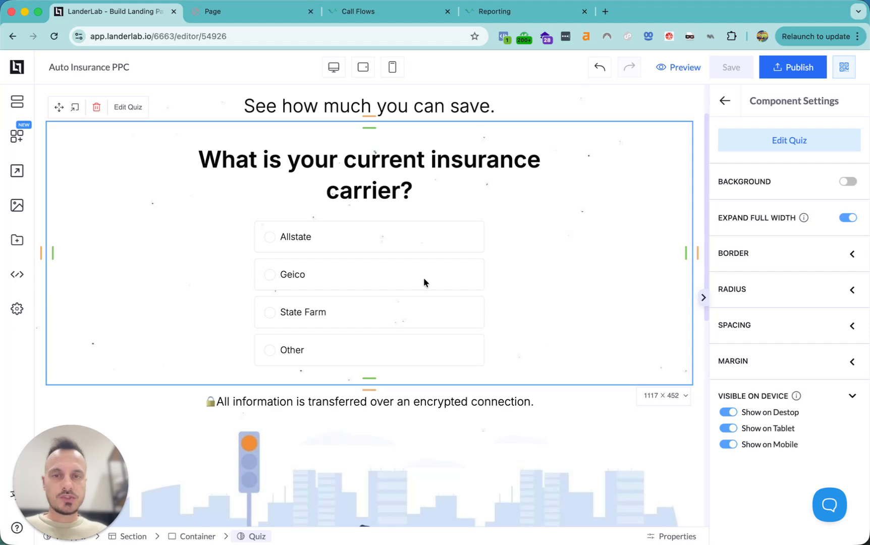
pyautogui.scroll(-5, 424, 278)
pyautogui.scroll(-5, 424, 278)
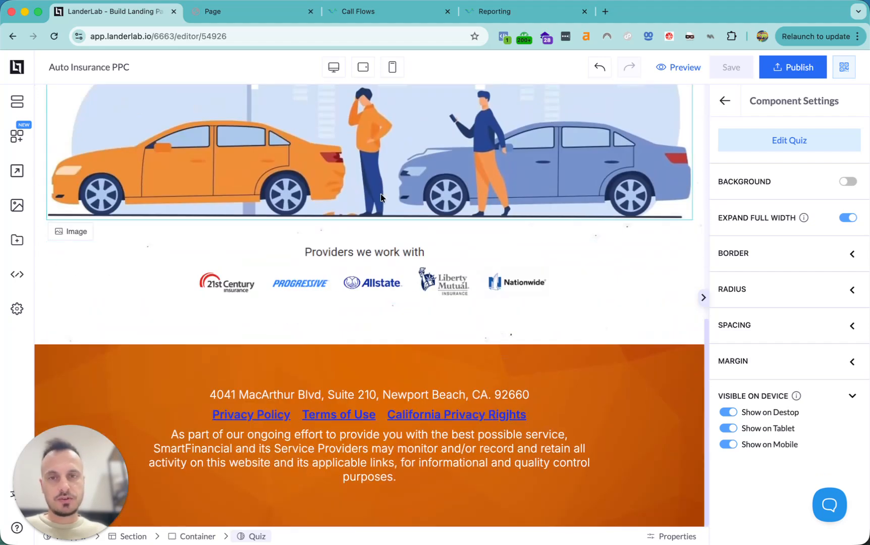
pyautogui.scroll(12, 382, 328)
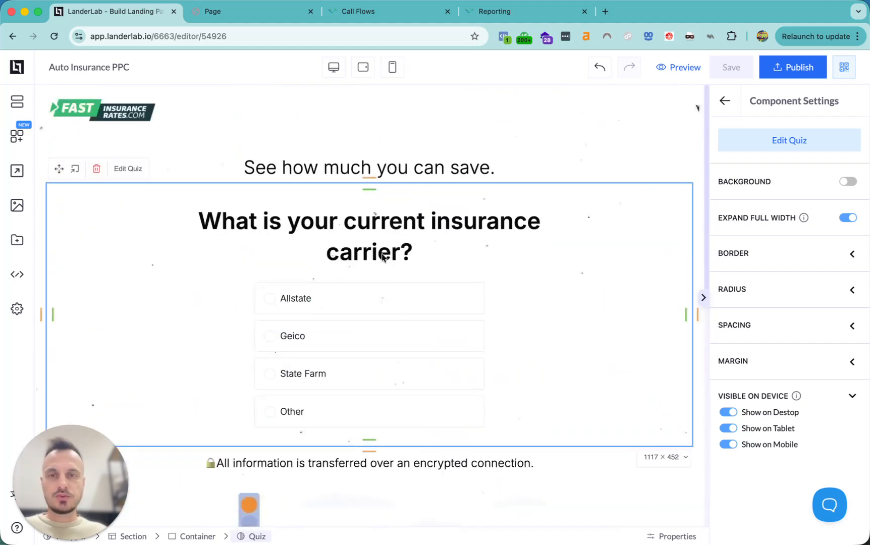